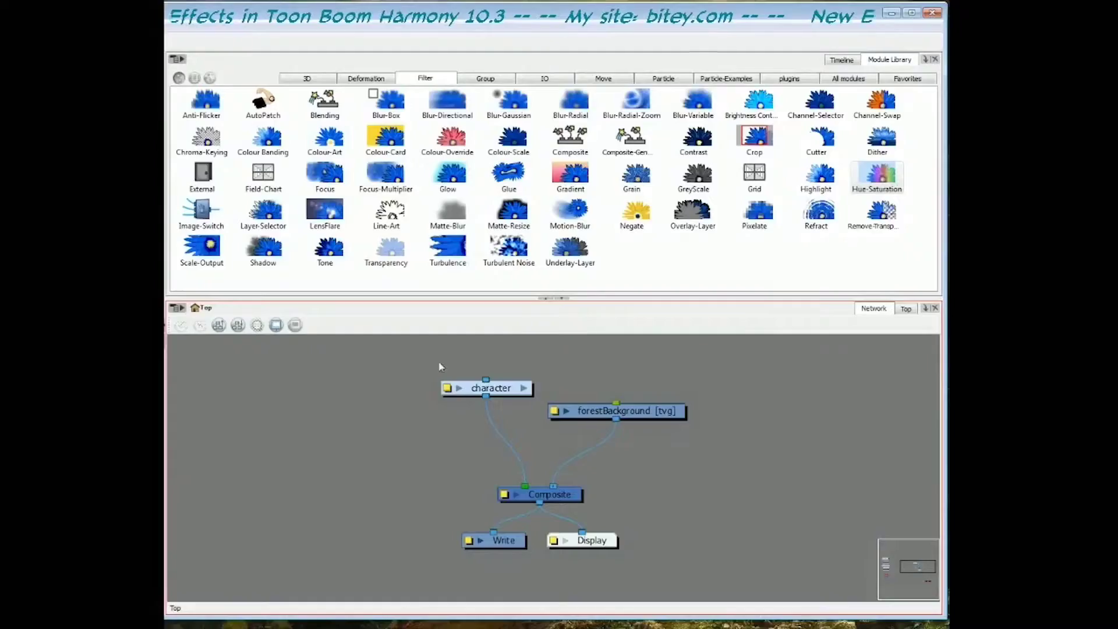
Insert a Hue-Saturation effect between the character and Composite nodes and show the rendered preview in the camera view
{"action": "left_click", "coordinate": [475, 387]}
{"action": "left_click", "coordinate": [645, 414]}
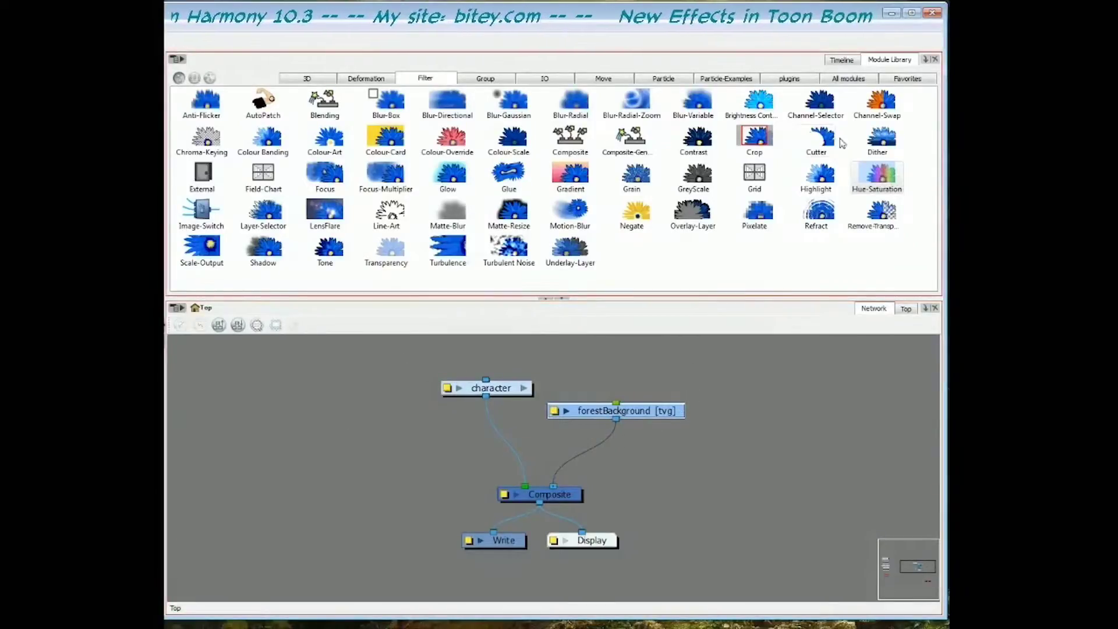
{"action": "left_click_drag", "start_coordinate": [891, 181], "coordinate": [517, 435]}
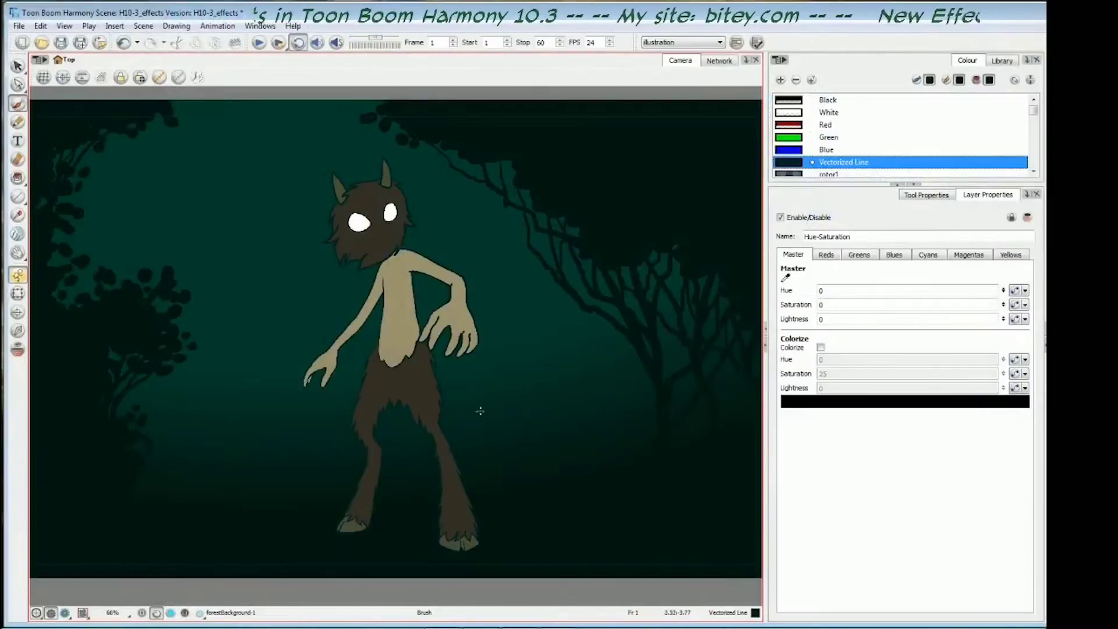
{"action": "left_click", "coordinate": [64, 613]}
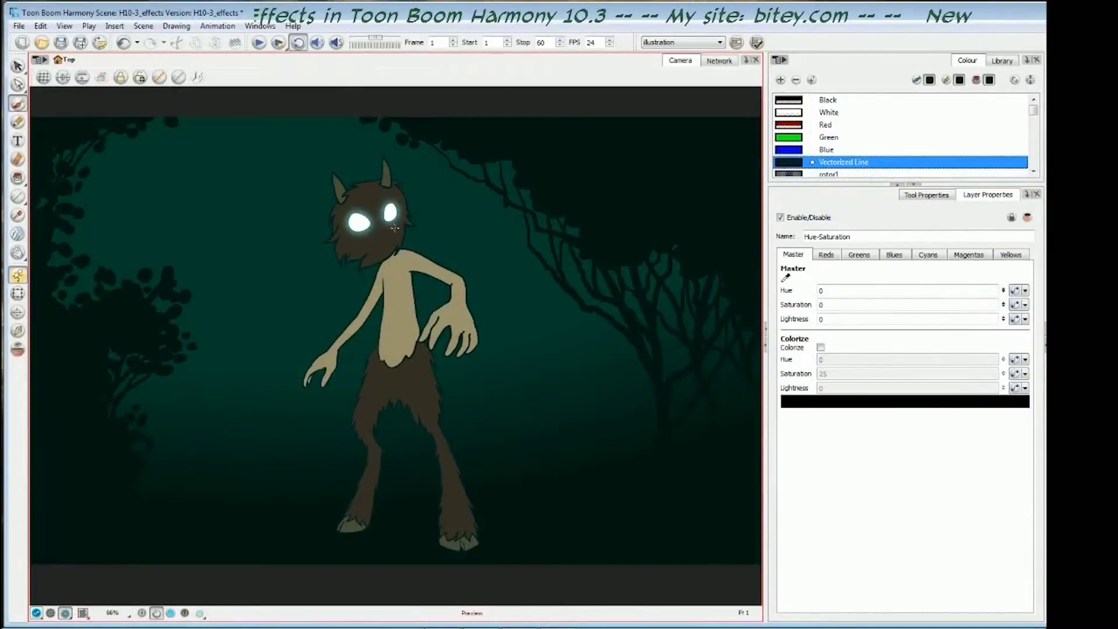
Enable Colorize on the Hue-Saturation effect and pick a dark teal with hue 179.294, saturation 80.3922 and lightness -63.1373
{"action": "left_click", "coordinate": [820, 347]}
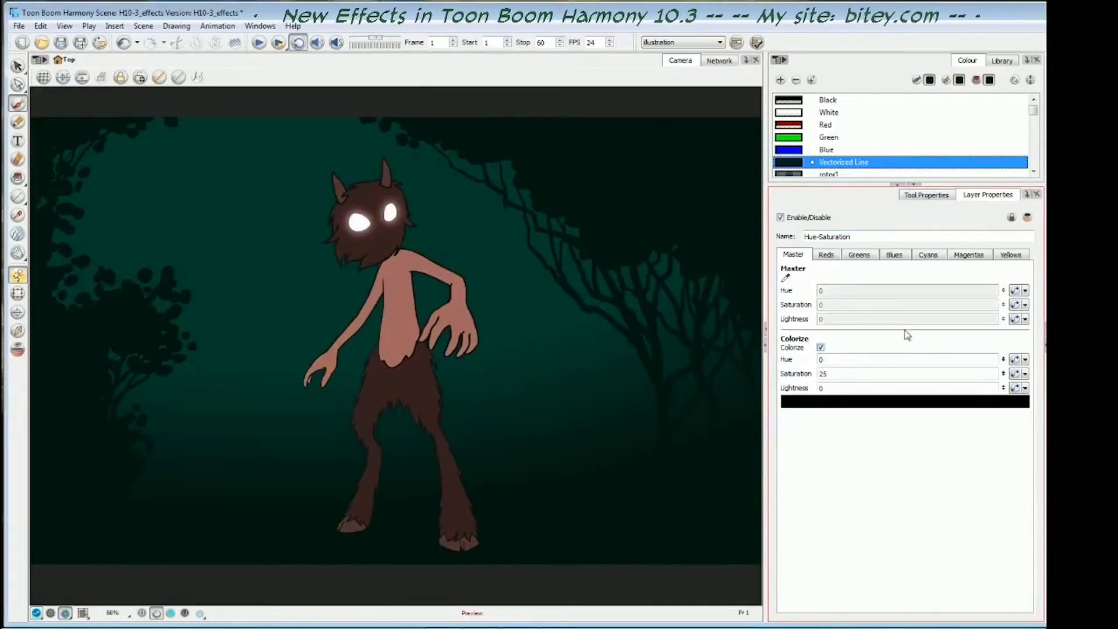
{"action": "left_click", "coordinate": [875, 402]}
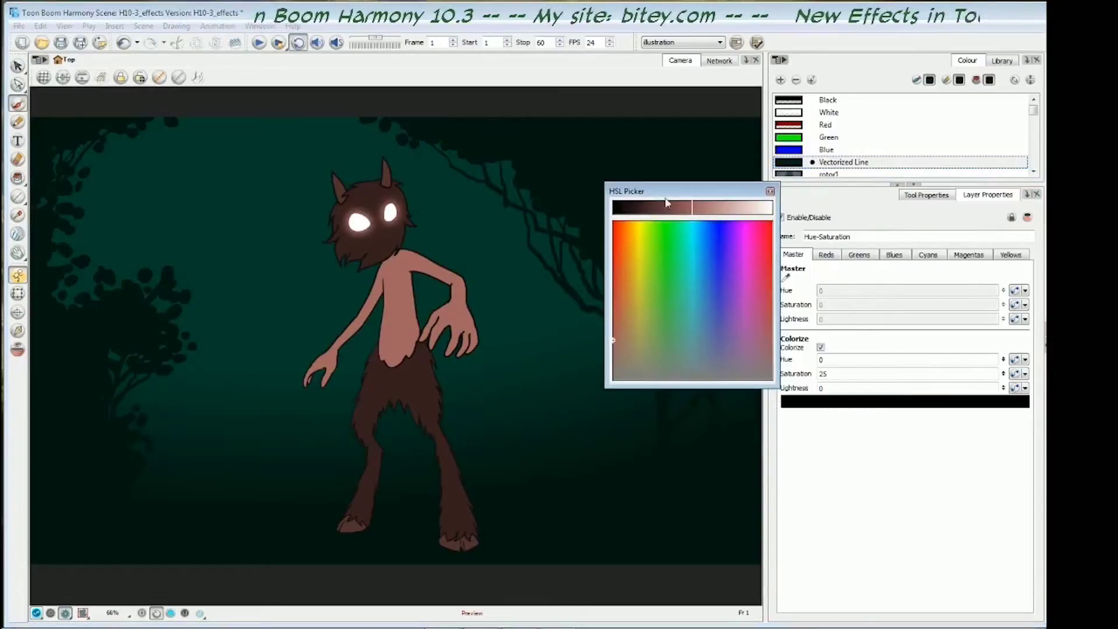
{"action": "left_click_drag", "start_coordinate": [693, 196], "coordinate": [697, 195]}
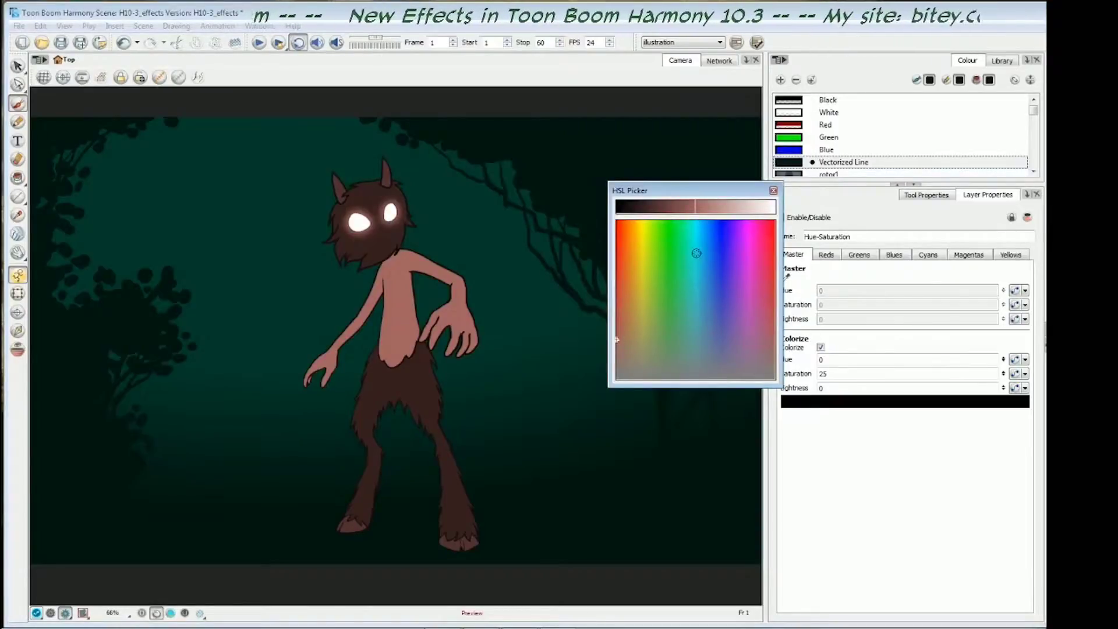
{"action": "left_click", "coordinate": [695, 251]}
{"action": "left_click", "coordinate": [644, 213]}
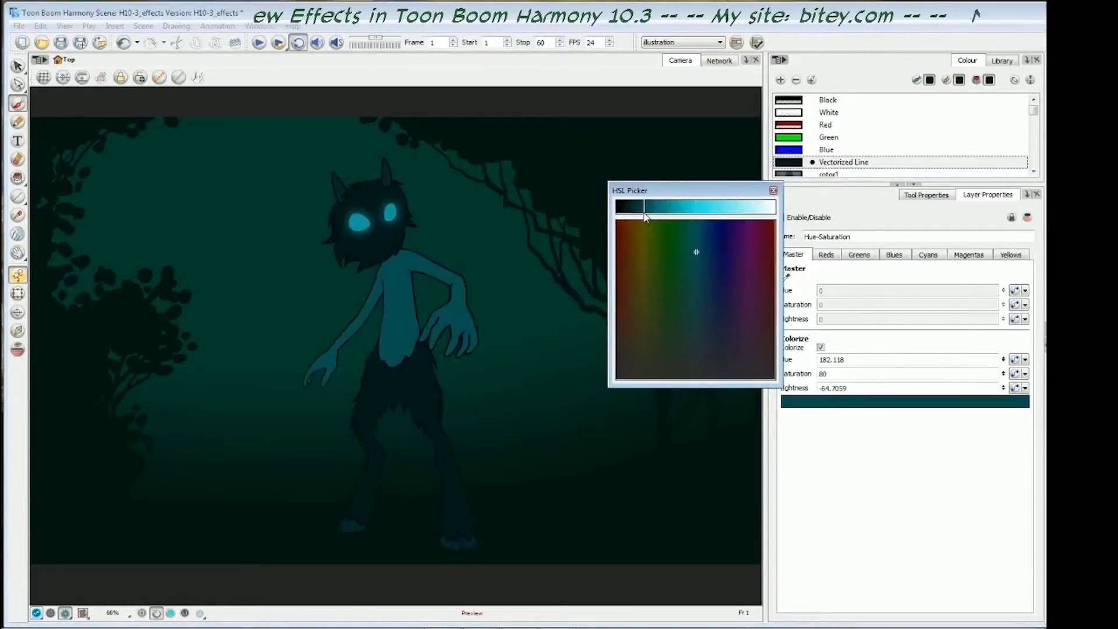
{"action": "left_click", "coordinate": [653, 212]}
{"action": "left_click", "coordinate": [640, 212]}
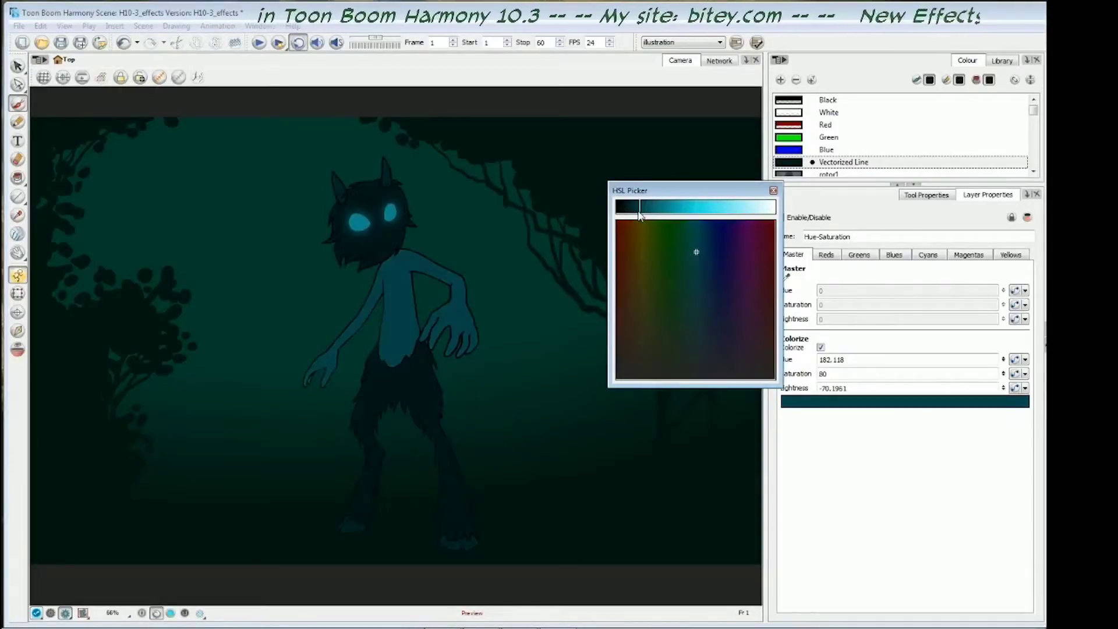
{"action": "left_click_drag", "start_coordinate": [640, 210], "coordinate": [652, 213]}
{"action": "mouse_move", "coordinate": [695, 252]}
{"action": "left_mouse_down"}
{"action": "mouse_move", "coordinate": [623, 250]}
{"action": "mouse_move", "coordinate": [753, 247]}
{"action": "mouse_move", "coordinate": [620, 249]}
{"action": "mouse_move", "coordinate": [697, 249]}
{"action": "left_mouse_up"}
{"action": "left_click", "coordinate": [773, 190]}
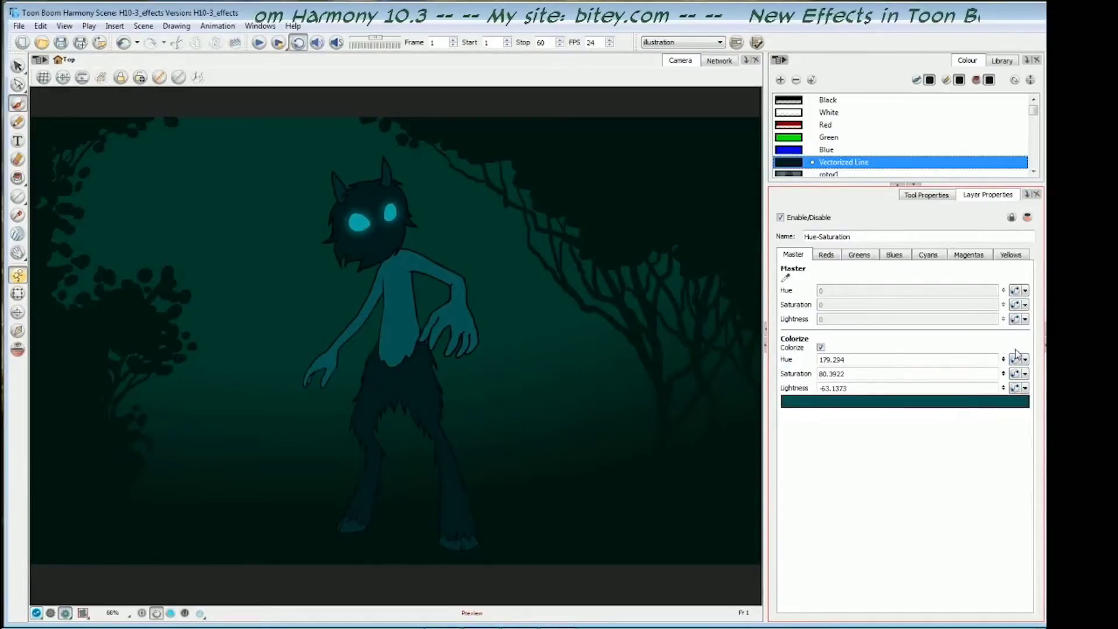
Create a function curve for the Colorize hue and add a keyframe at frame 60
{"action": "left_click", "coordinate": [1016, 360]}
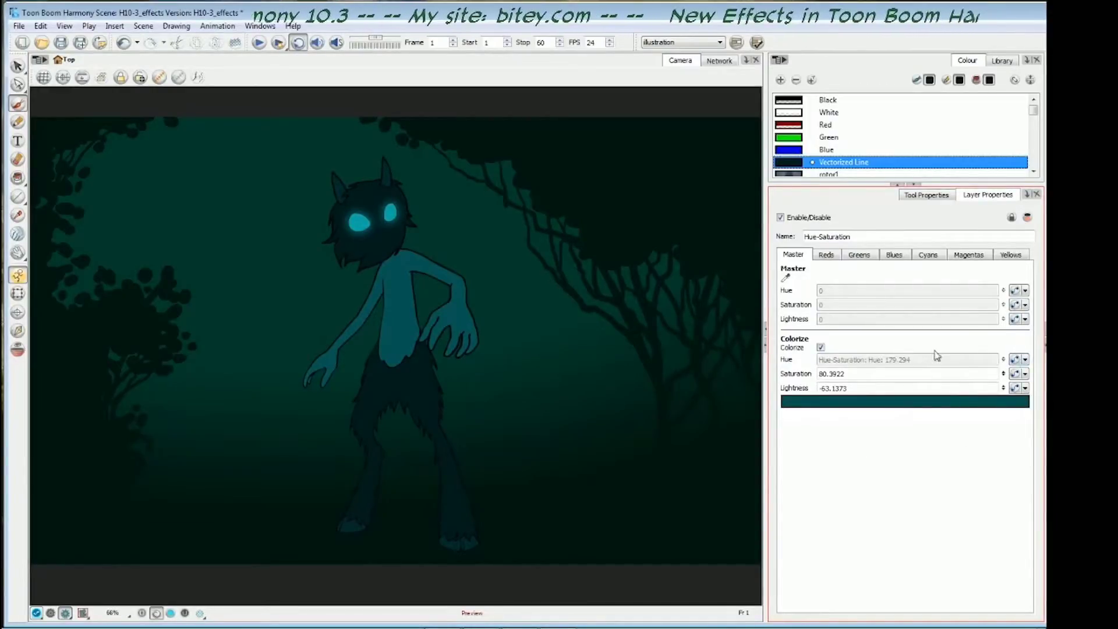
{"action": "left_click", "coordinate": [1015, 359]}
{"action": "left_click", "coordinate": [796, 304]}
{"action": "left_click", "coordinate": [795, 303]}
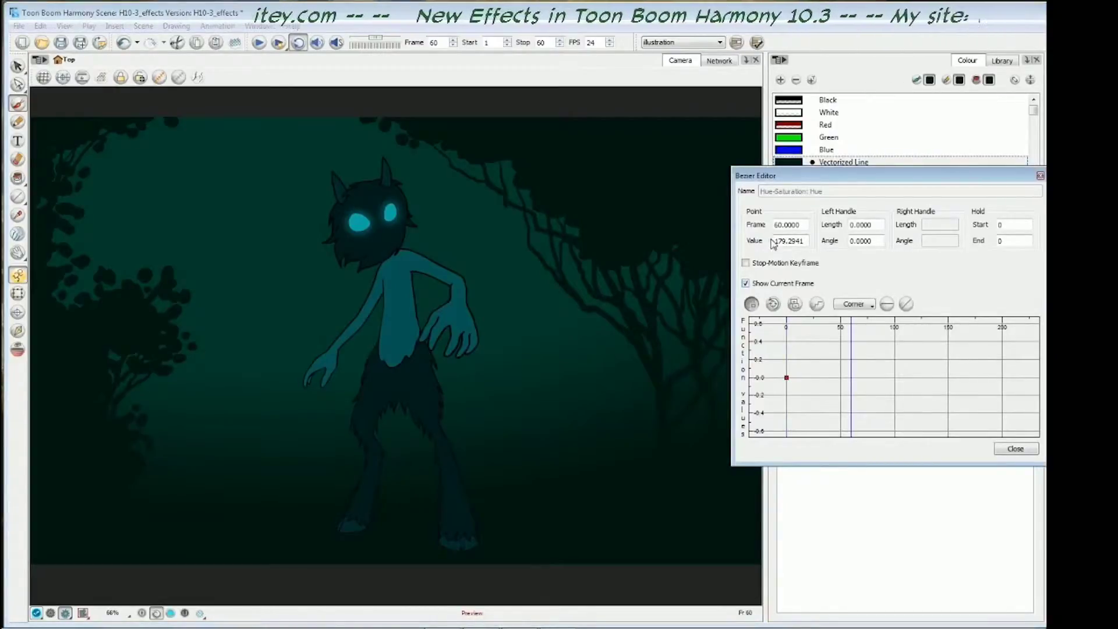
Set the frame 60 hue keyframe to 24, and render and play back the scene
{"action": "double_click", "coordinate": [788, 241]}
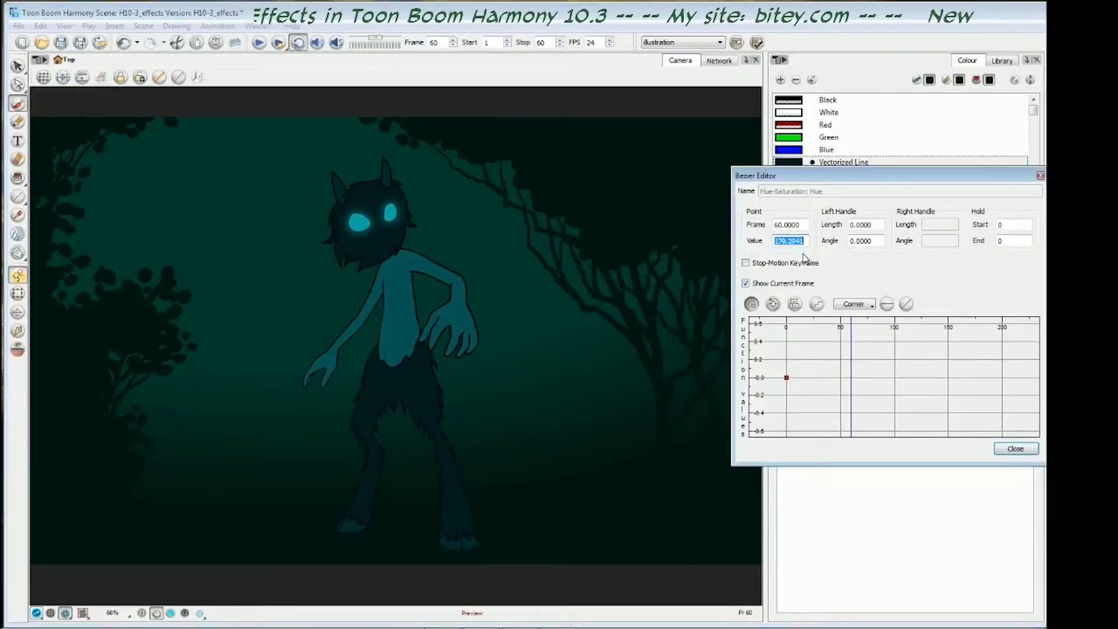
{"action": "type", "text": "24"}
{"action": "key", "text": "Return"}
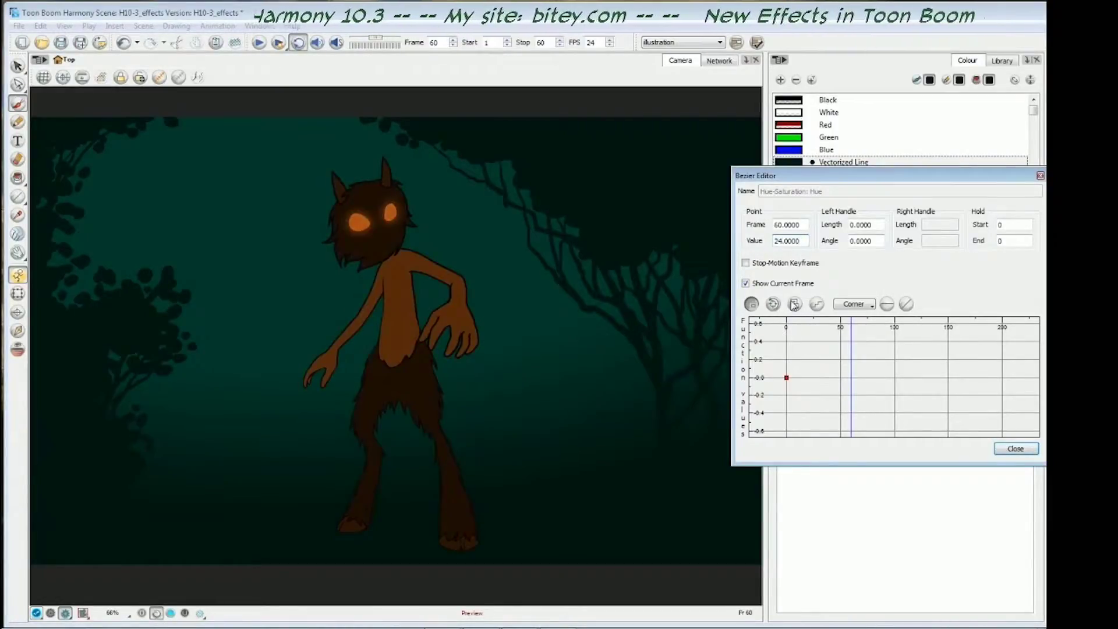
{"action": "left_click_drag", "start_coordinate": [889, 369], "coordinate": [909, 432]}
{"action": "left_click_drag", "start_coordinate": [887, 349], "coordinate": [876, 439]}
{"action": "left_click_drag", "start_coordinate": [881, 331], "coordinate": [881, 399]}
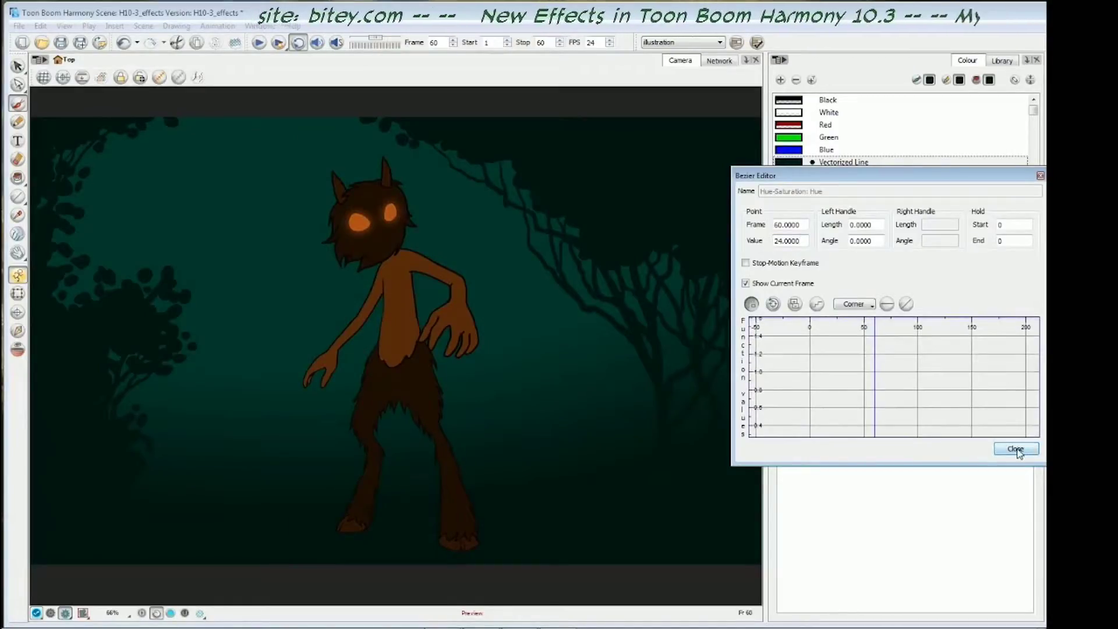
{"action": "left_click", "coordinate": [1016, 450]}
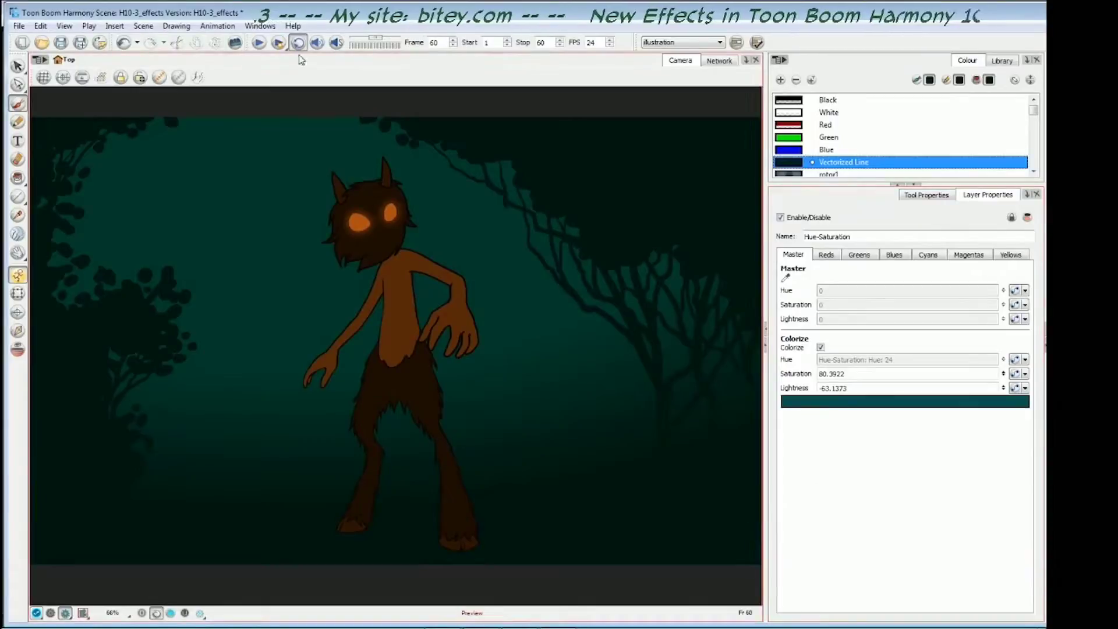
{"action": "left_click", "coordinate": [277, 42]}
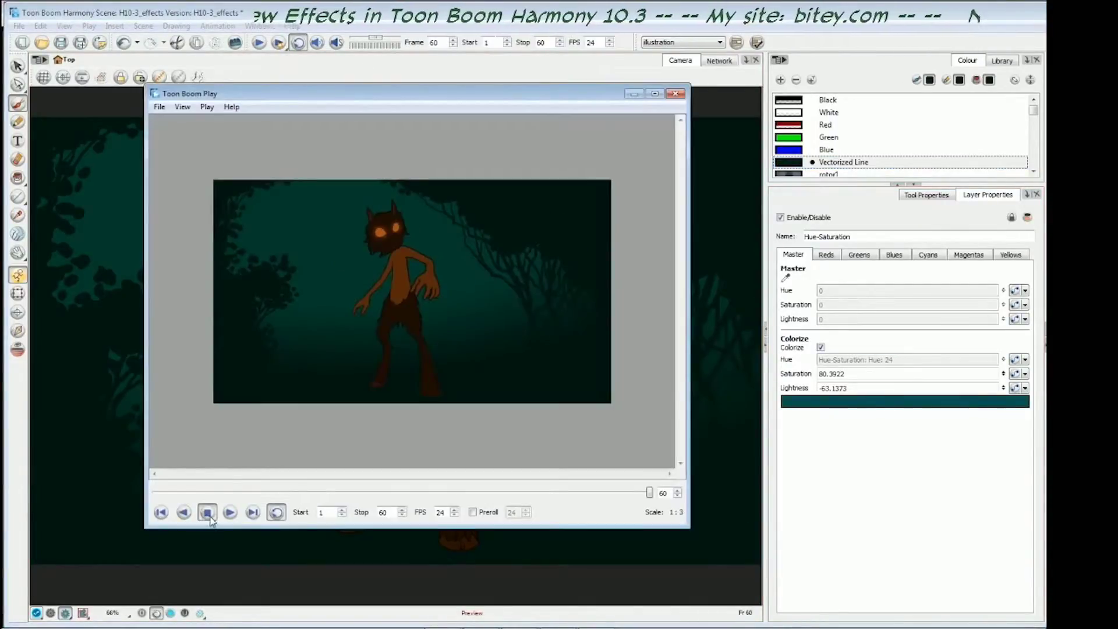
{"action": "left_click", "coordinate": [231, 514]}
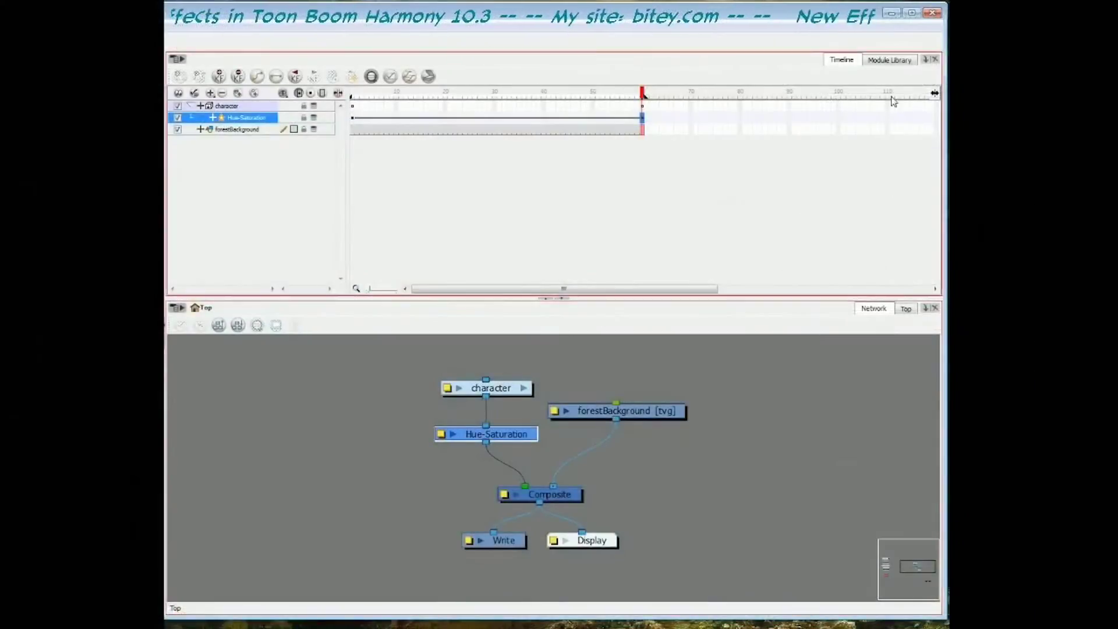
Detach Hue-Saturation from the character connection and insert a Channel-Swap effect between character and Composite
{"action": "left_click", "coordinate": [890, 60]}
{"action": "left_click_drag", "start_coordinate": [515, 434], "coordinate": [422, 435]}
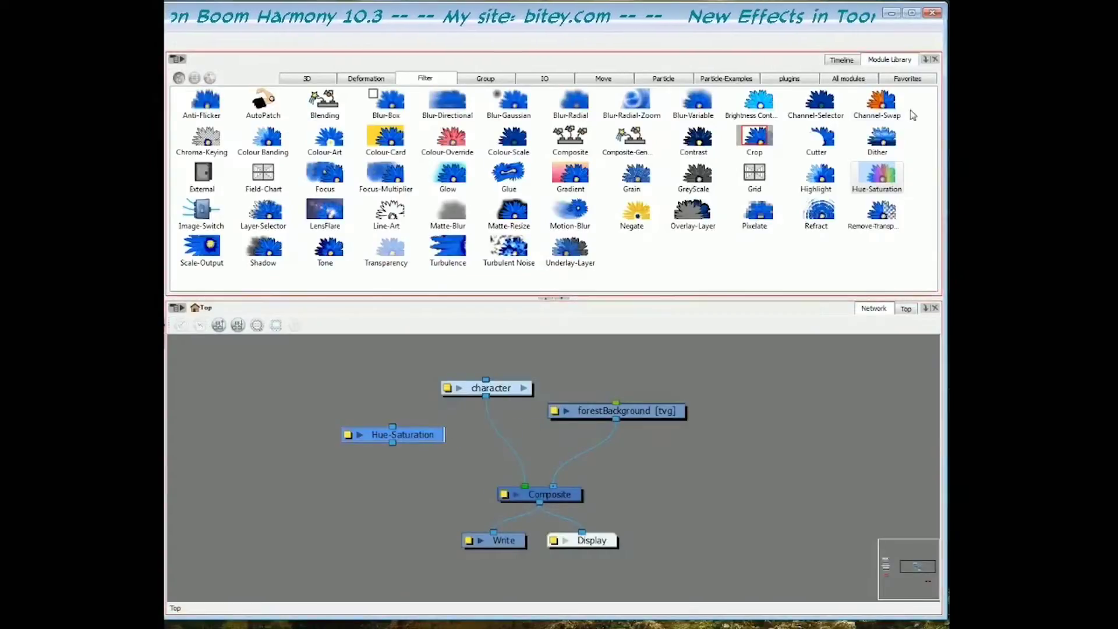
{"action": "left_click_drag", "start_coordinate": [886, 104], "coordinate": [503, 432]}
{"action": "left_click_drag", "start_coordinate": [419, 440], "coordinate": [404, 440]}
{"action": "left_click_drag", "start_coordinate": [510, 431], "coordinate": [505, 428]}
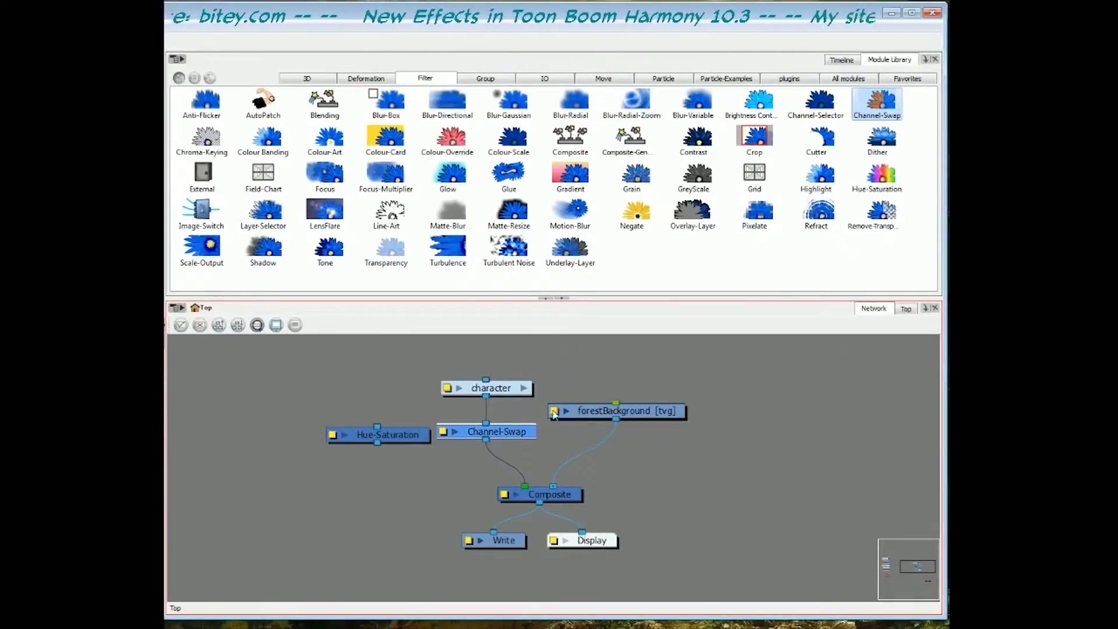
Space the forestBackground and Hue-Saturation nodes away from Channel-Swap and select the Channel-Swap node
{"action": "left_click_drag", "start_coordinate": [647, 415], "coordinate": [659, 414]}
{"action": "left_click_drag", "start_coordinate": [409, 441], "coordinate": [399, 438]}
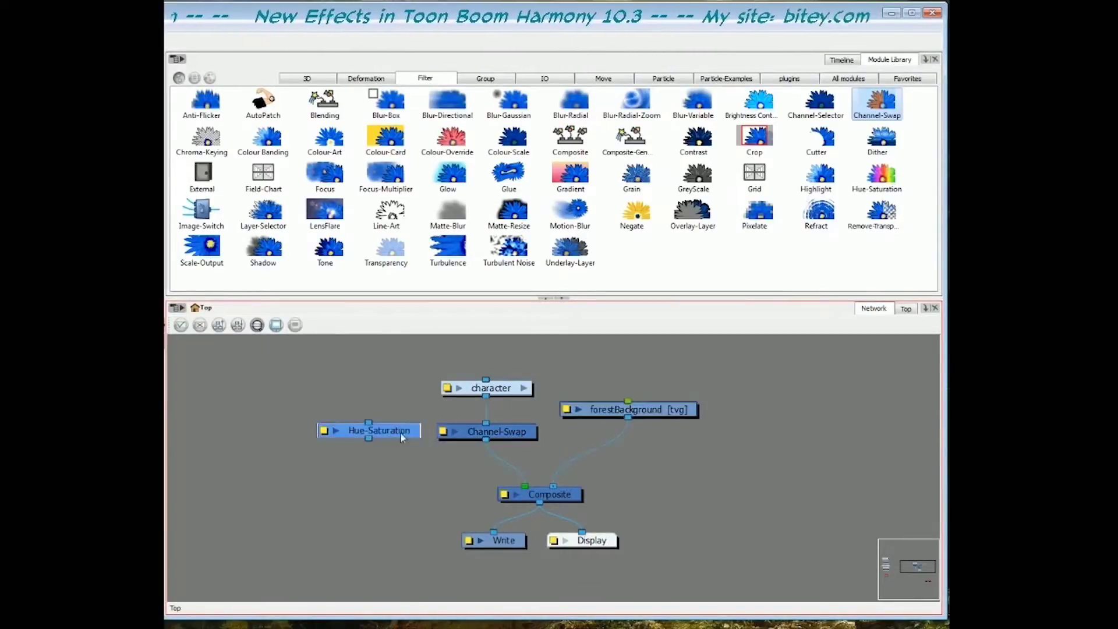
{"action": "left_click_drag", "start_coordinate": [512, 434], "coordinate": [522, 432]}
{"action": "left_click_drag", "start_coordinate": [384, 432], "coordinate": [392, 434]}
{"action": "left_click_drag", "start_coordinate": [502, 436], "coordinate": [495, 433]}
{"action": "left_click", "coordinate": [400, 436]}
{"action": "left_click", "coordinate": [495, 428]}
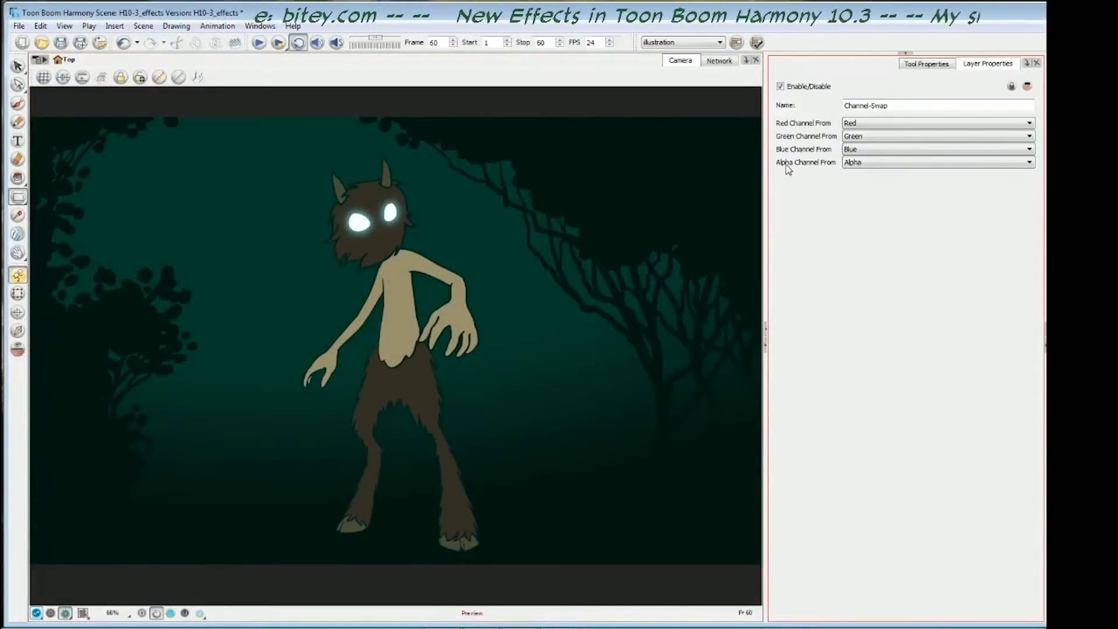
{"action": "left_click", "coordinate": [890, 124]}
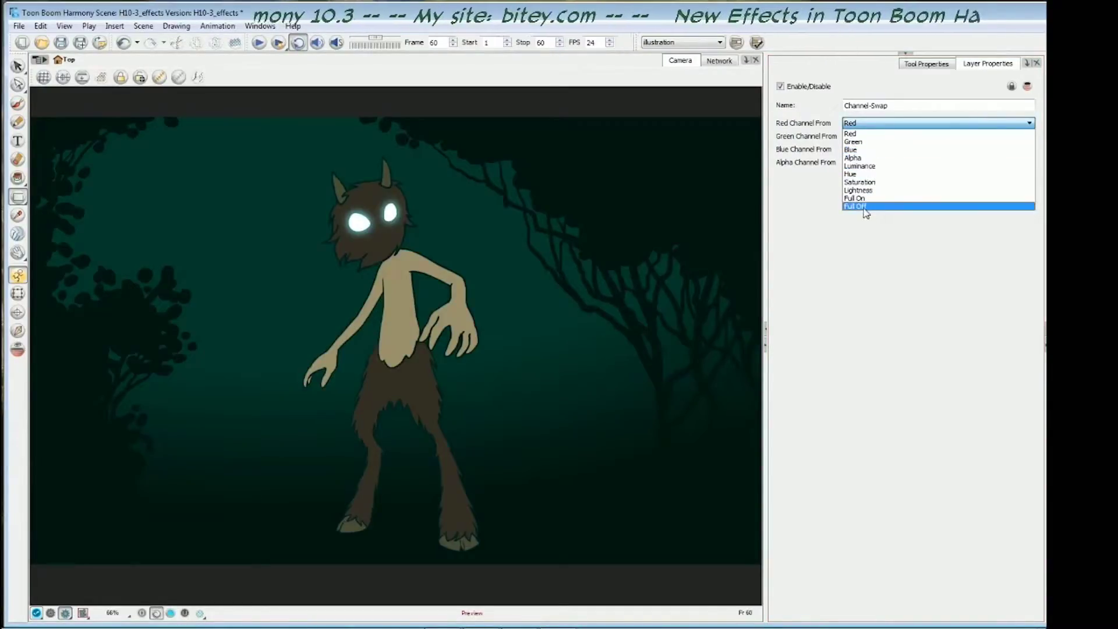
{"action": "left_click", "coordinate": [868, 134]}
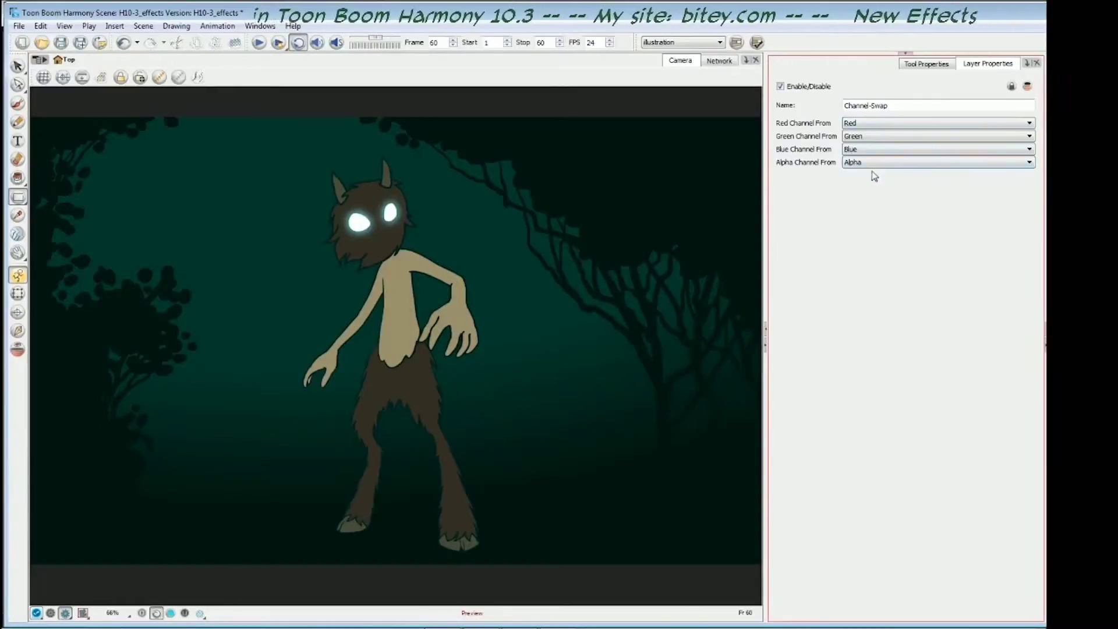
{"action": "left_click", "coordinate": [878, 124]}
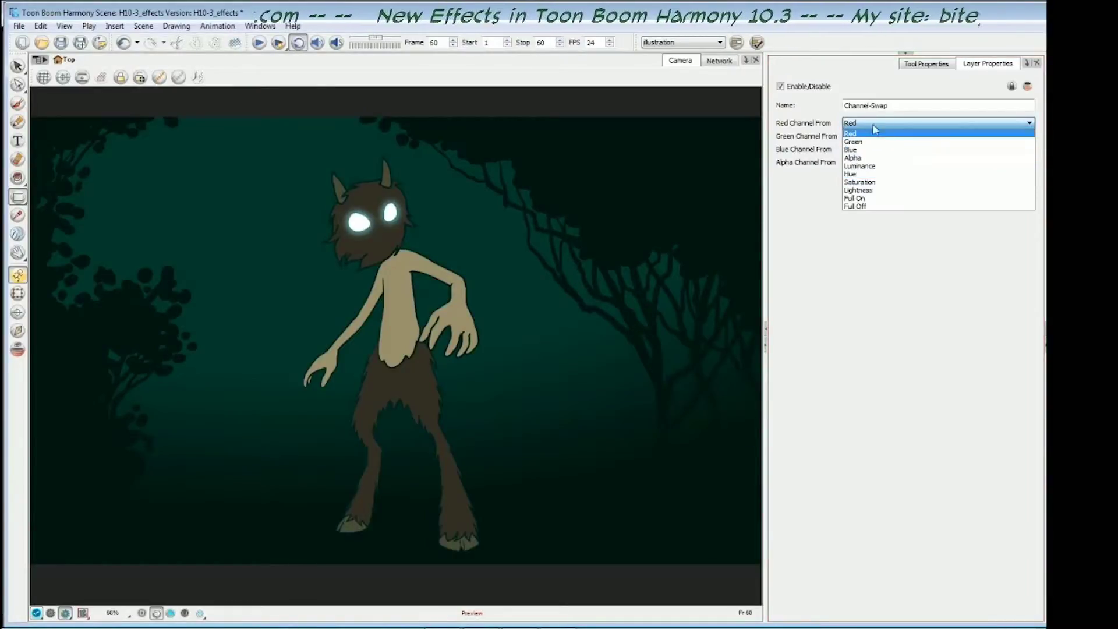
{"action": "left_click", "coordinate": [813, 142]}
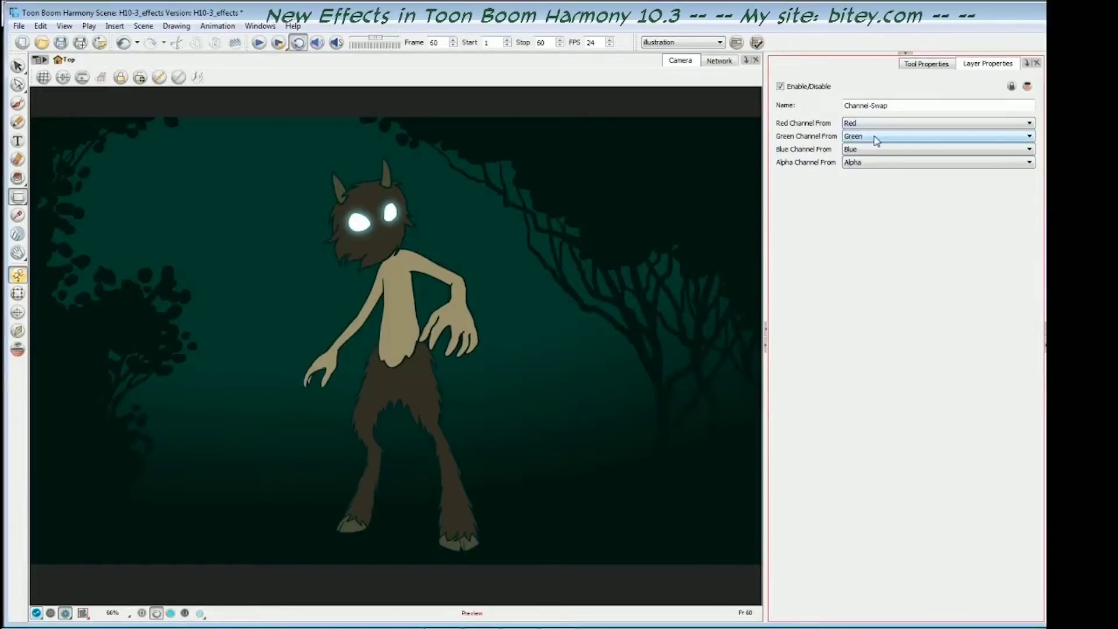
Set the Channel-Swap green channel source to Full Off and the red channel source to Full On
{"action": "left_click", "coordinate": [876, 139]}
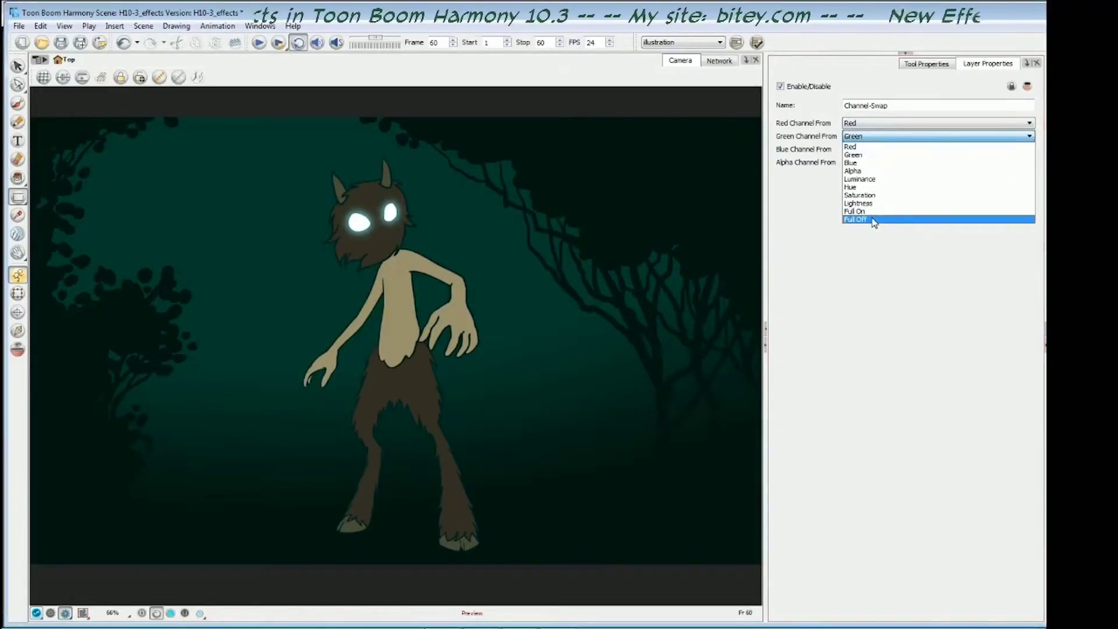
{"action": "left_click", "coordinate": [876, 220]}
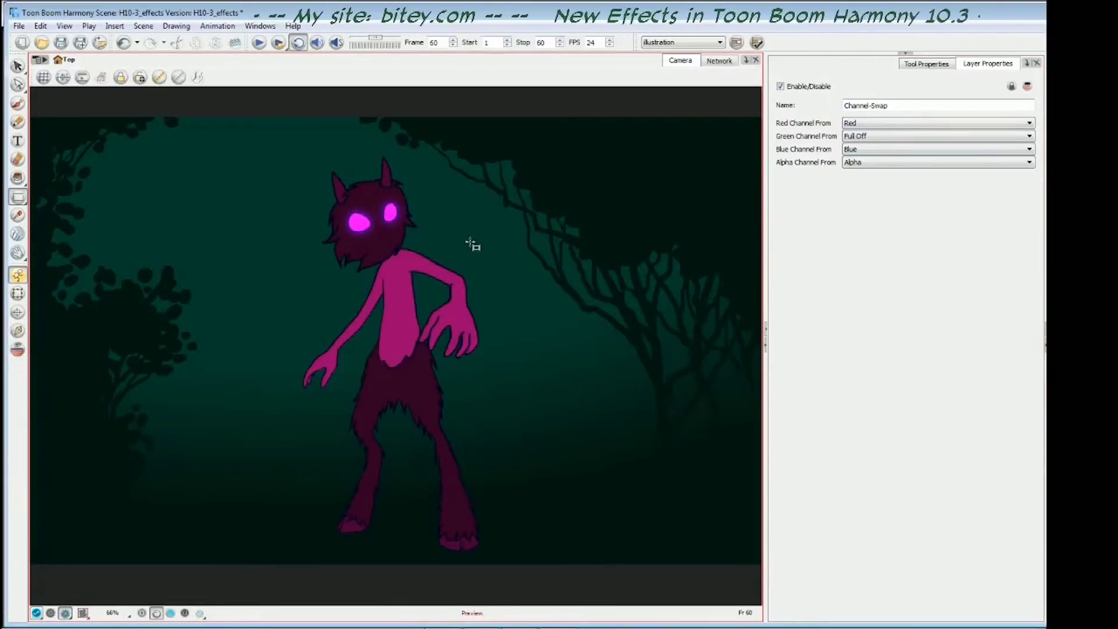
{"action": "left_click", "coordinate": [877, 135]}
{"action": "left_click", "coordinate": [878, 136]}
{"action": "left_click", "coordinate": [878, 137]}
{"action": "left_click", "coordinate": [878, 139]}
{"action": "left_click", "coordinate": [869, 122]}
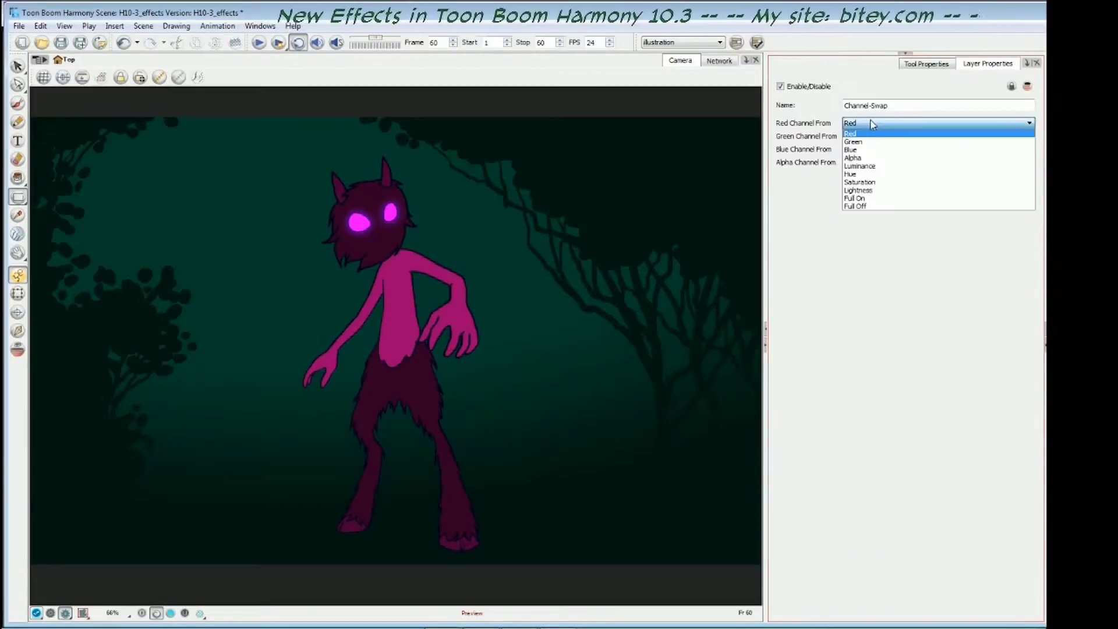
{"action": "left_click", "coordinate": [879, 199]}
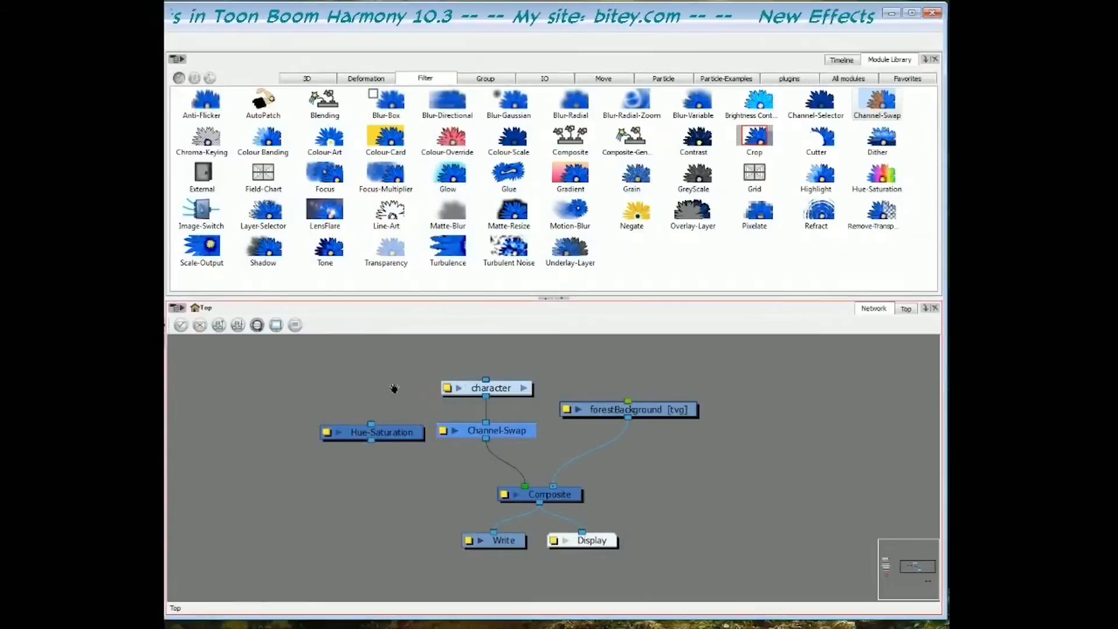
Shift the Hue-Saturation and Channel-Swap nodes aside in the network
{"action": "left_click_drag", "start_coordinate": [395, 388], "coordinate": [372, 386]}
{"action": "left_click_drag", "start_coordinate": [388, 430], "coordinate": [354, 429]}
{"action": "left_click_drag", "start_coordinate": [479, 434], "coordinate": [444, 433]}
{"action": "left_click_drag", "start_coordinate": [345, 434], "coordinate": [339, 435]}
{"action": "left_click_drag", "start_coordinate": [436, 430], "coordinate": [428, 432]}
{"action": "left_click_drag", "start_coordinate": [349, 430], "coordinate": [347, 431]}
{"action": "left_click_drag", "start_coordinate": [448, 426], "coordinate": [445, 429]}
Move forestBackground and character outward and place Channel-Swap beside Hue-Saturation, detached from the character-to-Composite connection
{"action": "left_click_drag", "start_coordinate": [634, 414], "coordinate": [666, 428]}
{"action": "left_click_drag", "start_coordinate": [485, 401], "coordinate": [496, 379]}
{"action": "left_click", "coordinate": [450, 440]}
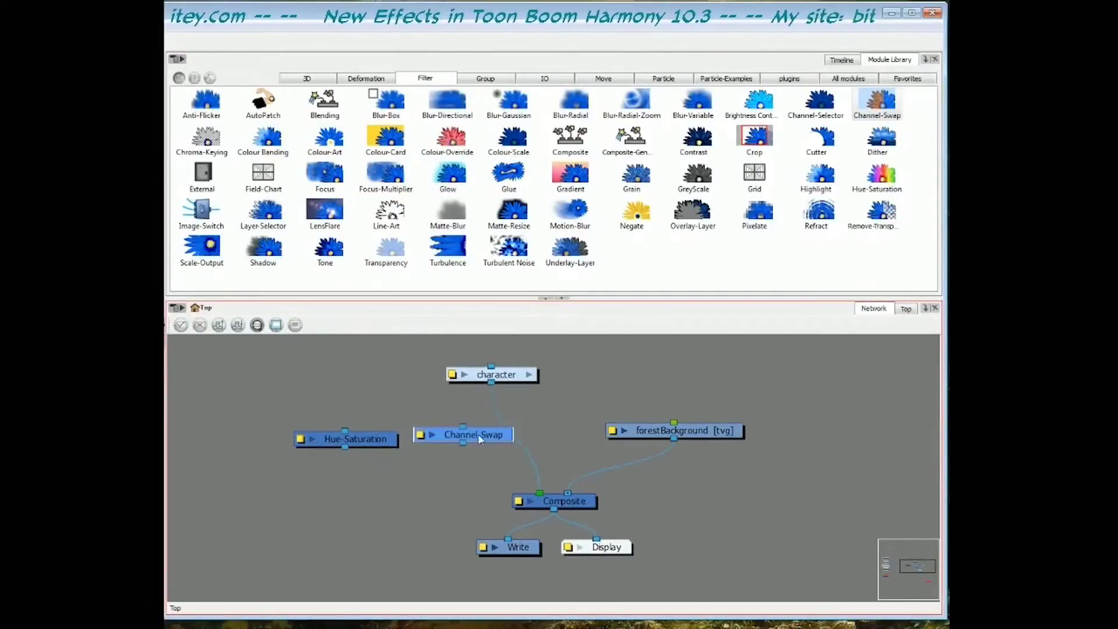
{"action": "left_click_drag", "start_coordinate": [369, 440], "coordinate": [376, 429]}
{"action": "left_click_drag", "start_coordinate": [478, 435], "coordinate": [491, 429]}
{"action": "left_click", "coordinate": [374, 430]}
Add an Image-Switch node feeding the Composite, move both colour effects aside and reconnect the character output to the Switch
{"action": "left_click", "coordinate": [205, 220]}
{"action": "left_click_drag", "start_coordinate": [206, 211], "coordinate": [519, 463]}
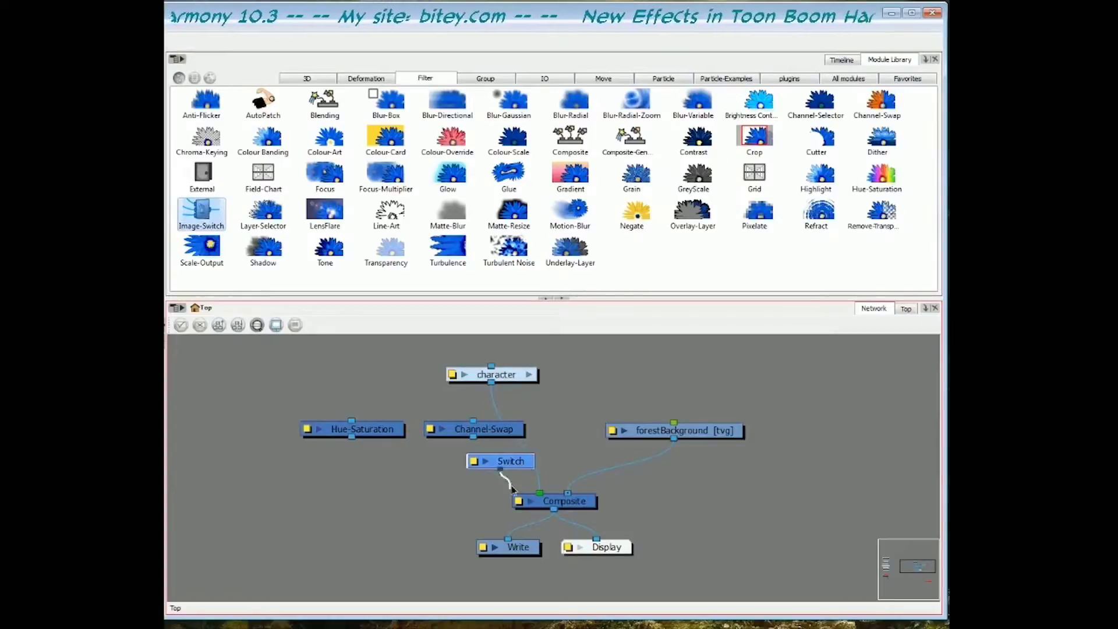
{"action": "left_click_drag", "start_coordinate": [493, 425], "coordinate": [484, 426]}
{"action": "left_click_drag", "start_coordinate": [420, 443], "coordinate": [320, 431]}
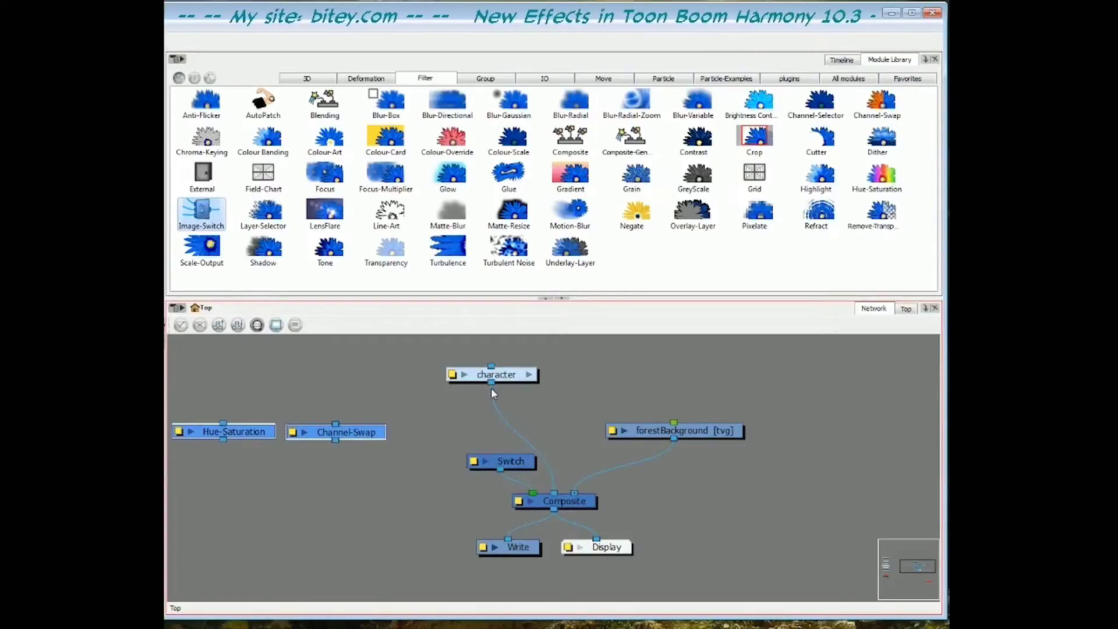
{"action": "left_click_drag", "start_coordinate": [491, 383], "coordinate": [499, 464]}
Insert the Channel-Swap node into the connection between character and Switch
{"action": "left_click_drag", "start_coordinate": [356, 436], "coordinate": [505, 425]}
{"action": "left_click_drag", "start_coordinate": [502, 464], "coordinate": [476, 469]}
{"action": "left_click_drag", "start_coordinate": [522, 428], "coordinate": [551, 426]}
{"action": "left_click_drag", "start_coordinate": [471, 471], "coordinate": [504, 468]}
Connect Hue-Saturation between the character and the Switch as a second branch alongside Channel-Swap
{"action": "left_click_drag", "start_coordinate": [506, 377], "coordinate": [456, 369]}
{"action": "left_click_drag", "start_coordinate": [244, 434], "coordinate": [418, 416]}
{"action": "left_click_drag", "start_coordinate": [547, 419], "coordinate": [536, 419]}
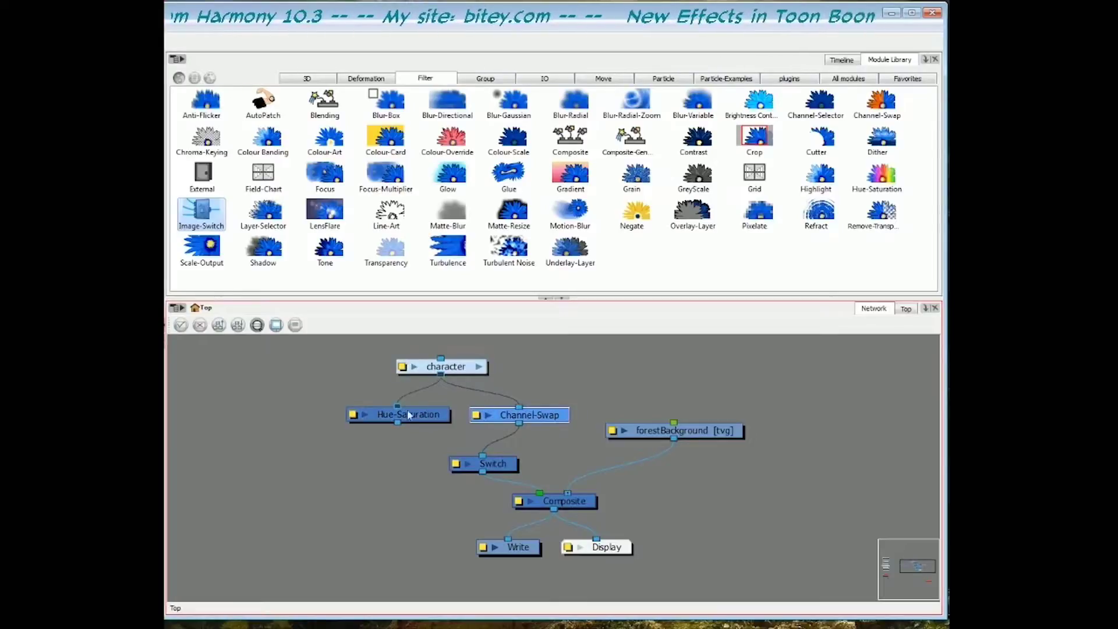
{"action": "left_click_drag", "start_coordinate": [396, 421], "coordinate": [468, 469]}
Spread out the Hue-Saturation, Channel-Swap, forestBackground and Switch nodes so the two effect branches are clearly separated
{"action": "left_click_drag", "start_coordinate": [425, 423], "coordinate": [400, 417]}
{"action": "left_click", "coordinate": [457, 370]}
{"action": "left_click_drag", "start_coordinate": [551, 420], "coordinate": [545, 420]}
{"action": "left_click_drag", "start_coordinate": [709, 432], "coordinate": [744, 433]}
{"action": "left_click_drag", "start_coordinate": [482, 470], "coordinate": [468, 462]}
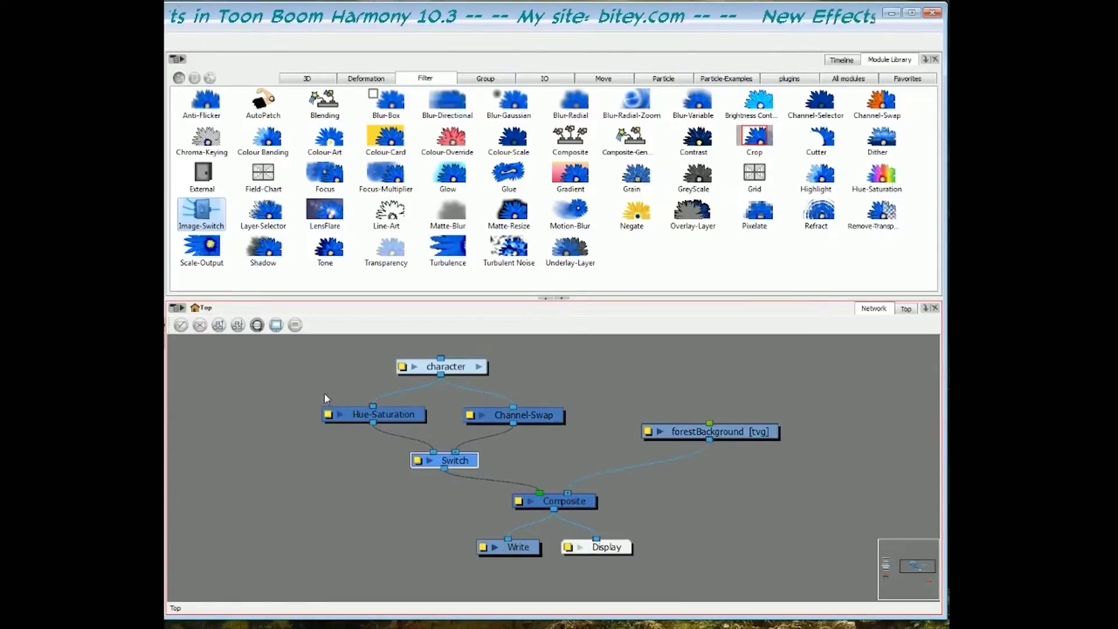
{"action": "left_click", "coordinate": [349, 415]}
{"action": "left_click", "coordinate": [524, 415]}
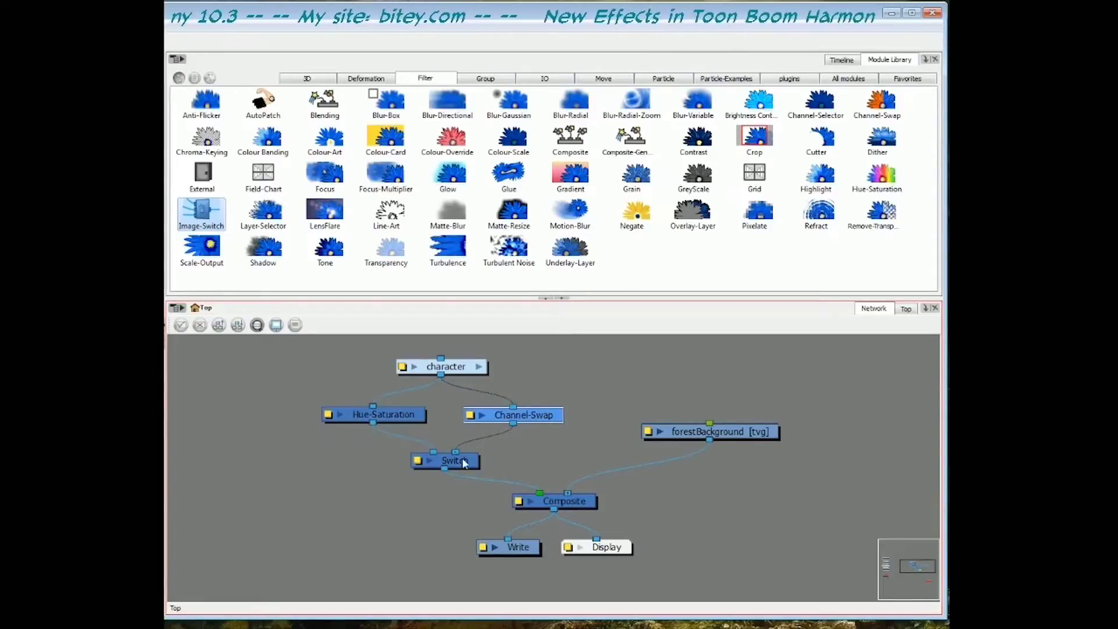
Connect the Colour-Override node between the character and the Switch as a middle branch between Hue-Saturation and Channel-Swap
{"action": "left_click", "coordinate": [348, 486]}
{"action": "left_click_drag", "start_coordinate": [244, 526], "coordinate": [623, 411]}
{"action": "left_click_drag", "start_coordinate": [349, 522], "coordinate": [375, 416]}
{"action": "left_click_drag", "start_coordinate": [317, 501], "coordinate": [413, 461]}
{"action": "left_click_drag", "start_coordinate": [450, 407], "coordinate": [325, 461]}
{"action": "left_click_drag", "start_coordinate": [510, 457], "coordinate": [544, 458]}
{"action": "left_click_drag", "start_coordinate": [362, 525], "coordinate": [404, 456]}
{"action": "left_click_drag", "start_coordinate": [403, 417], "coordinate": [440, 462]}
Space Hue-Saturation, Colour-Override and Channel-Swap evenly in a row above the Switch node
{"action": "left_click_drag", "start_coordinate": [529, 457], "coordinate": [532, 457]}
{"action": "left_click_drag", "start_coordinate": [324, 460], "coordinate": [308, 460]}
{"action": "left_click", "coordinate": [437, 457]}
{"action": "left_click_drag", "start_coordinate": [437, 457], "coordinate": [440, 456]}
{"action": "left_click_drag", "start_coordinate": [432, 505], "coordinate": [416, 508]}
{"action": "left_click_drag", "start_coordinate": [435, 457], "coordinate": [434, 460]}
{"action": "left_click_drag", "start_coordinate": [524, 455], "coordinate": [526, 454]}
{"action": "left_click_drag", "start_coordinate": [300, 460], "coordinate": [297, 460]}
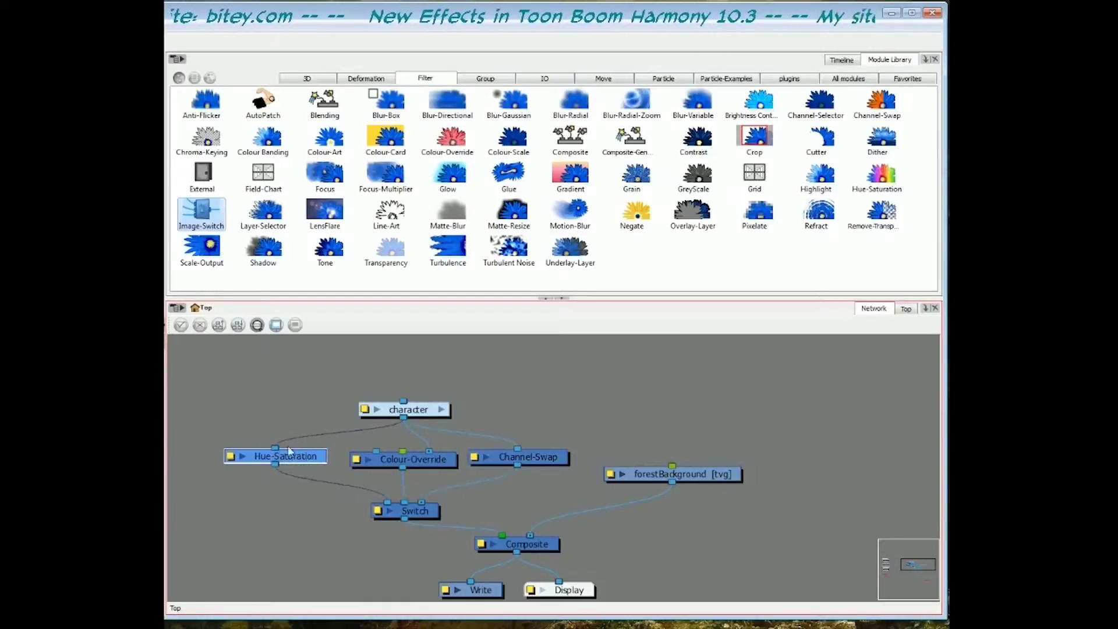
{"action": "left_click_drag", "start_coordinate": [540, 457], "coordinate": [541, 458]}
{"action": "left_click", "coordinate": [410, 456]}
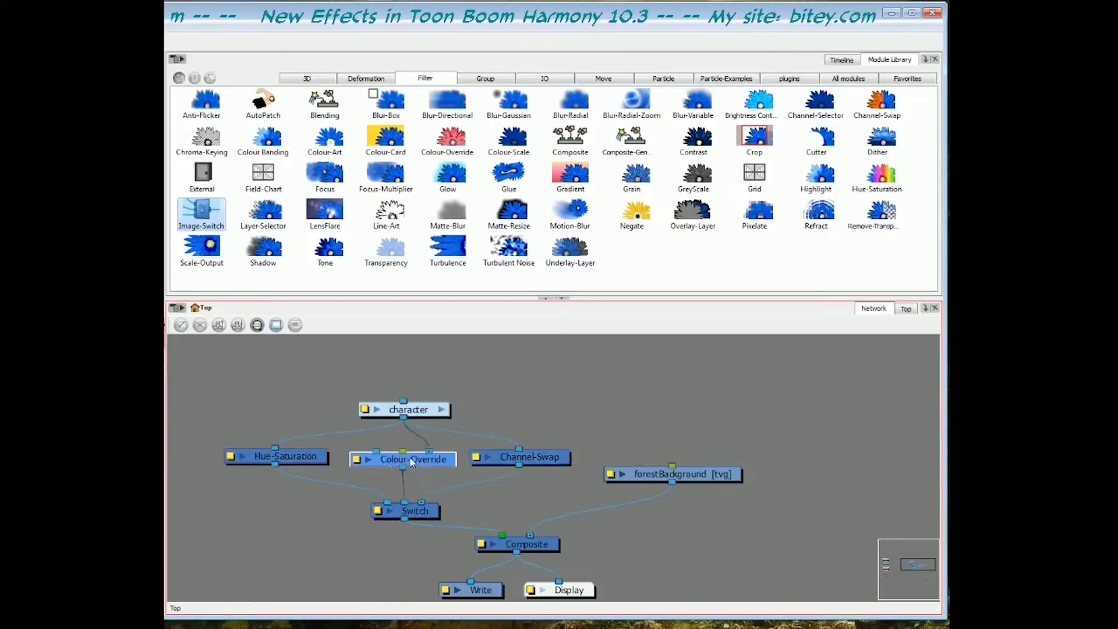
{"action": "left_click_drag", "start_coordinate": [297, 456], "coordinate": [298, 461]}
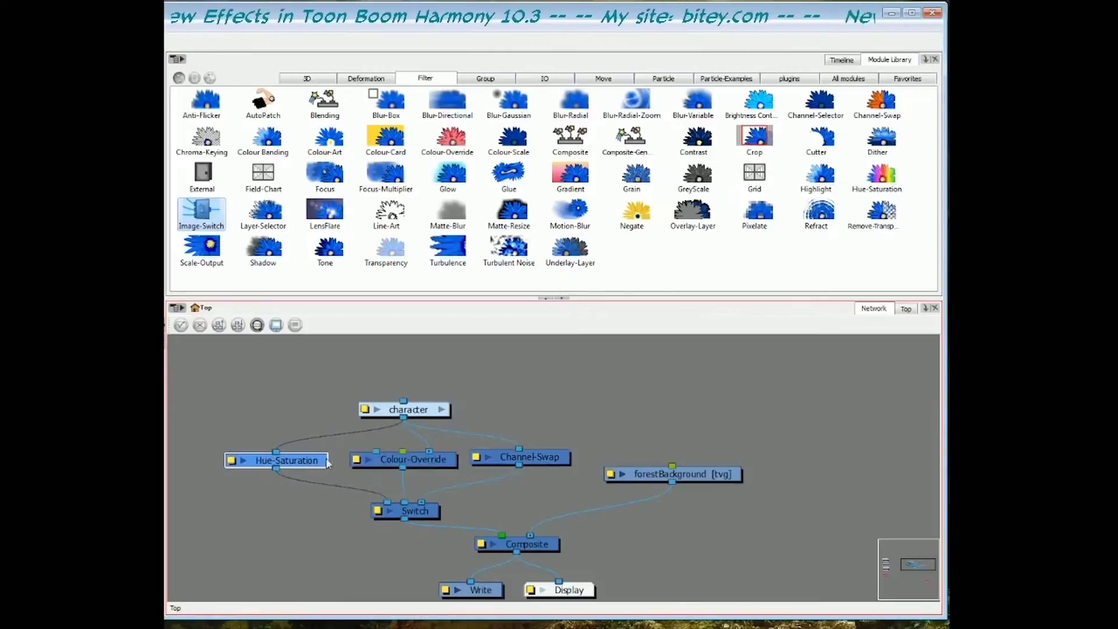
{"action": "left_click", "coordinate": [547, 456]}
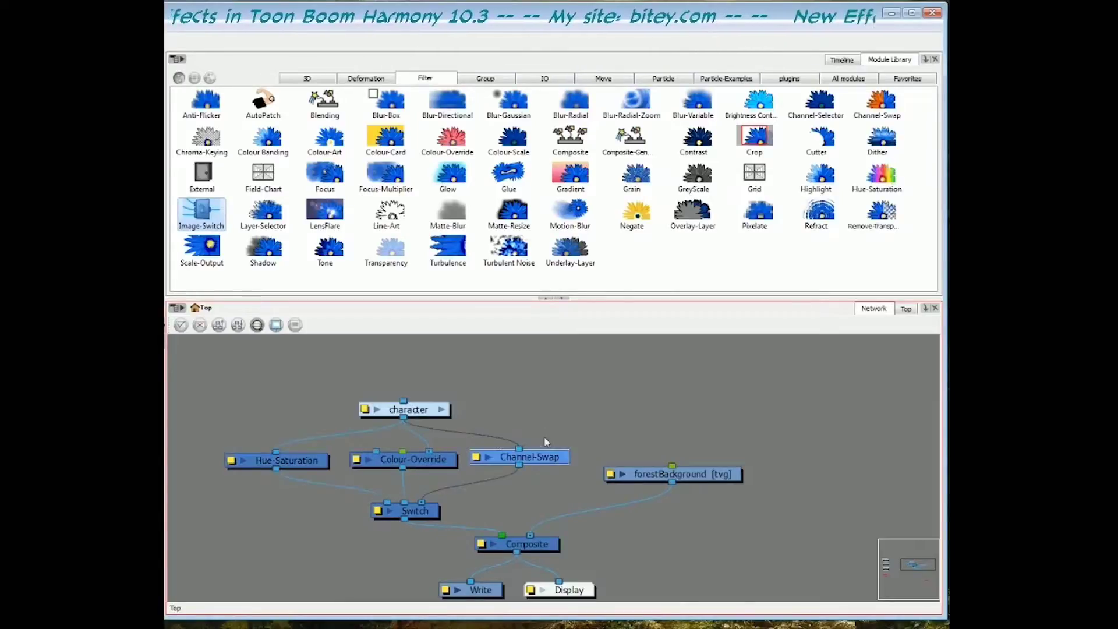
{"action": "left_click", "coordinate": [427, 515]}
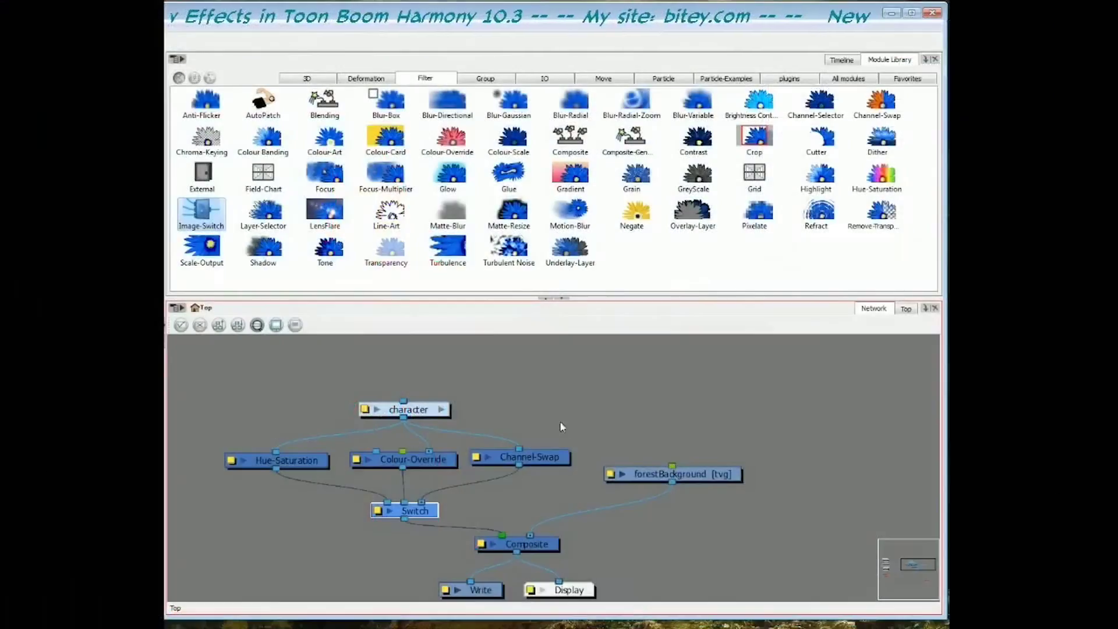
Move the character node higher above the branches and level Hue-Saturation and Channel-Swap with Colour-Override
{"action": "left_click_drag", "start_coordinate": [425, 409], "coordinate": [432, 391]}
{"action": "left_click", "coordinate": [546, 455]}
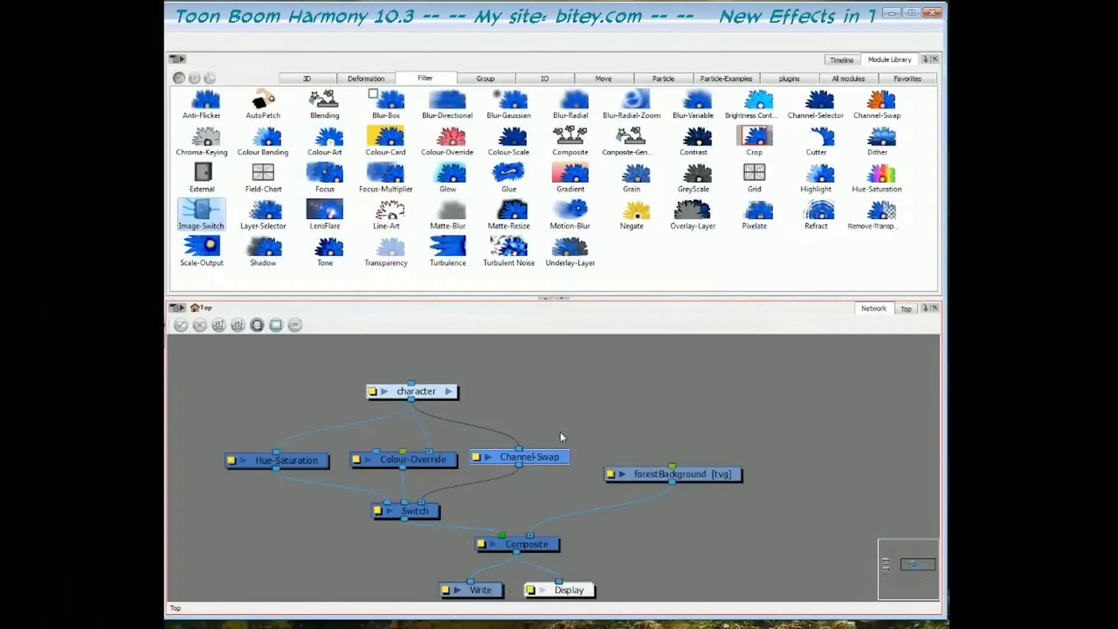
{"action": "left_click", "coordinate": [407, 459]}
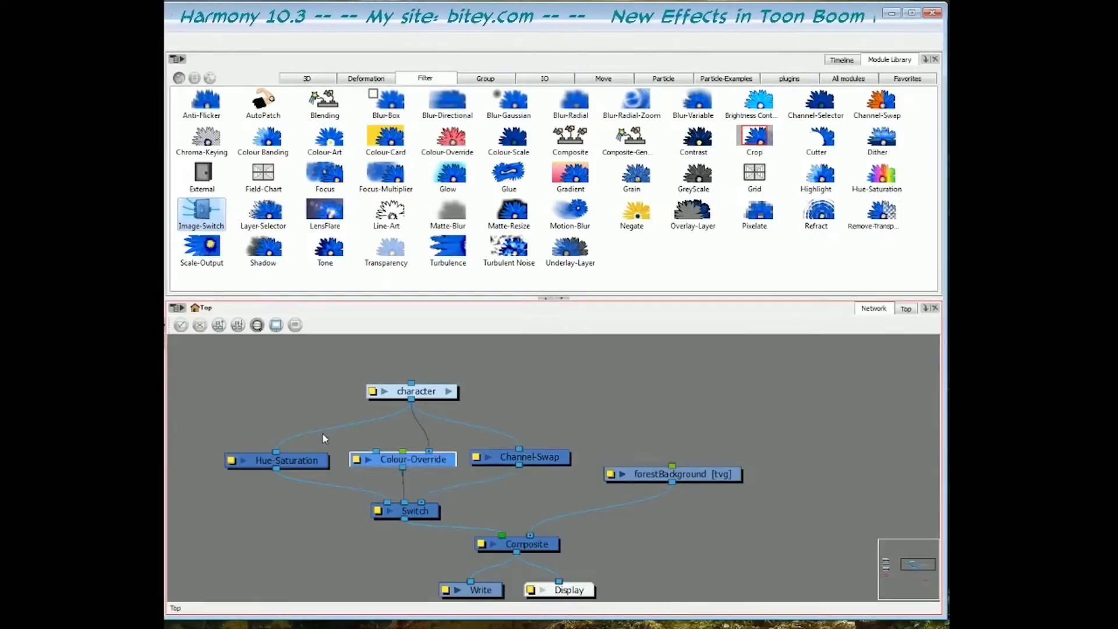
{"action": "left_click", "coordinate": [260, 466]}
{"action": "left_click_drag", "start_coordinate": [299, 464], "coordinate": [302, 460]}
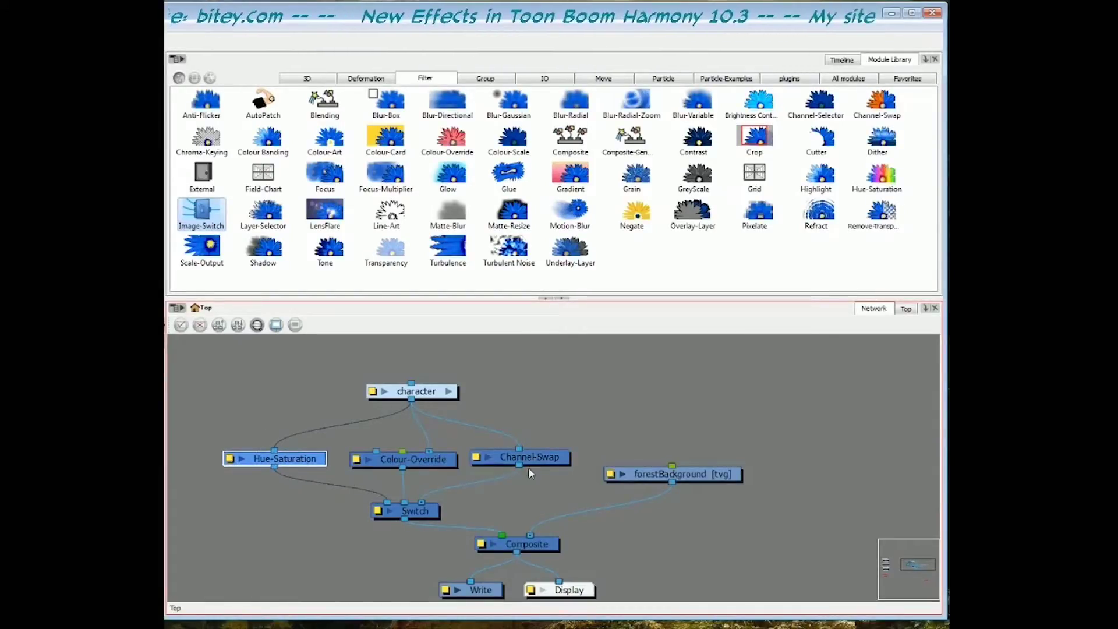
{"action": "left_click_drag", "start_coordinate": [541, 462], "coordinate": [544, 464]}
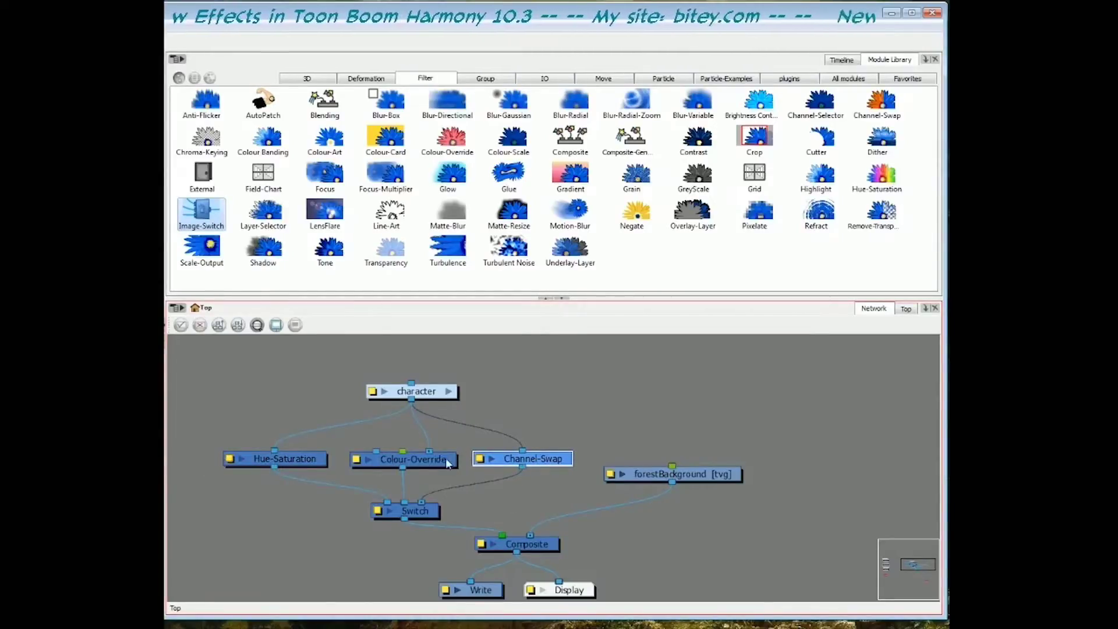
{"action": "left_click_drag", "start_coordinate": [424, 512], "coordinate": [425, 511]}
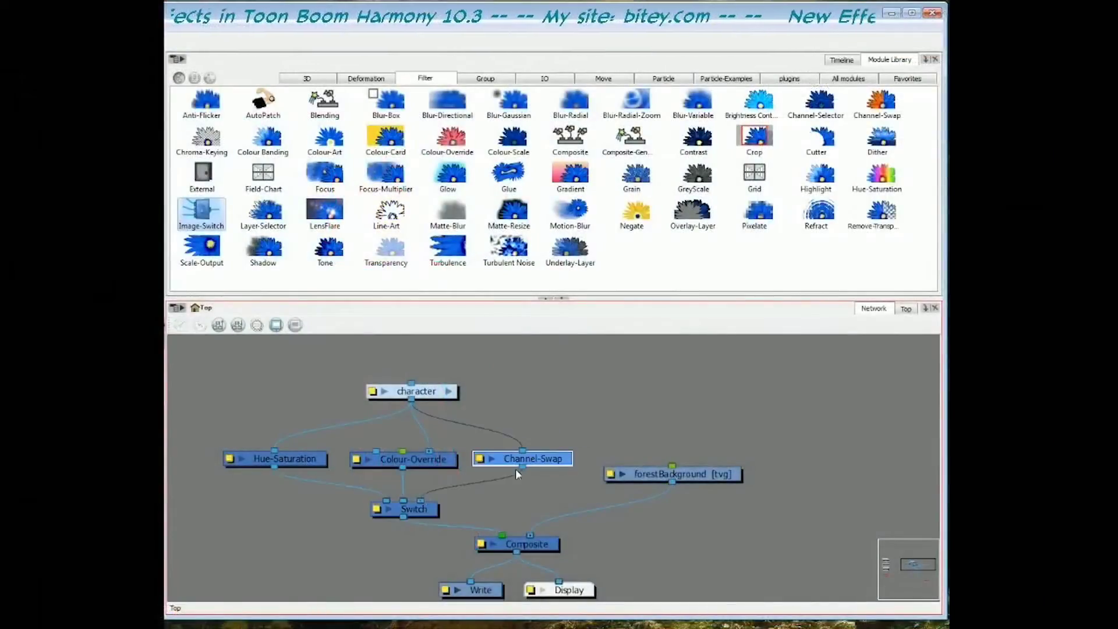
{"action": "left_click_drag", "start_coordinate": [415, 460], "coordinate": [413, 456]}
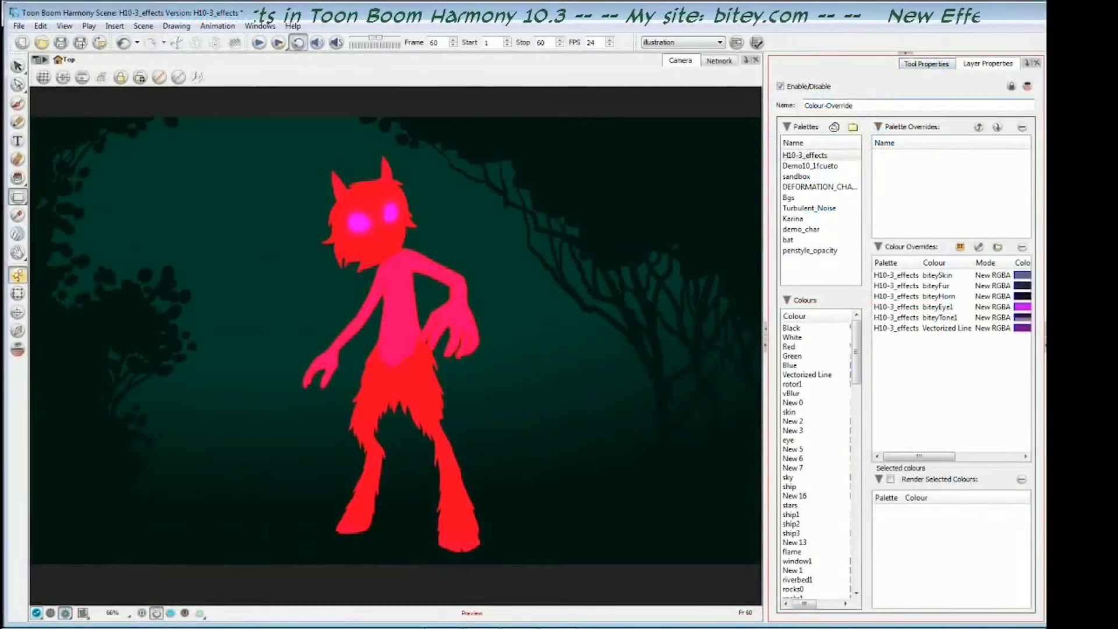
Set the Switch node's Port Index to 1
{"action": "key", "text": "Escape"}
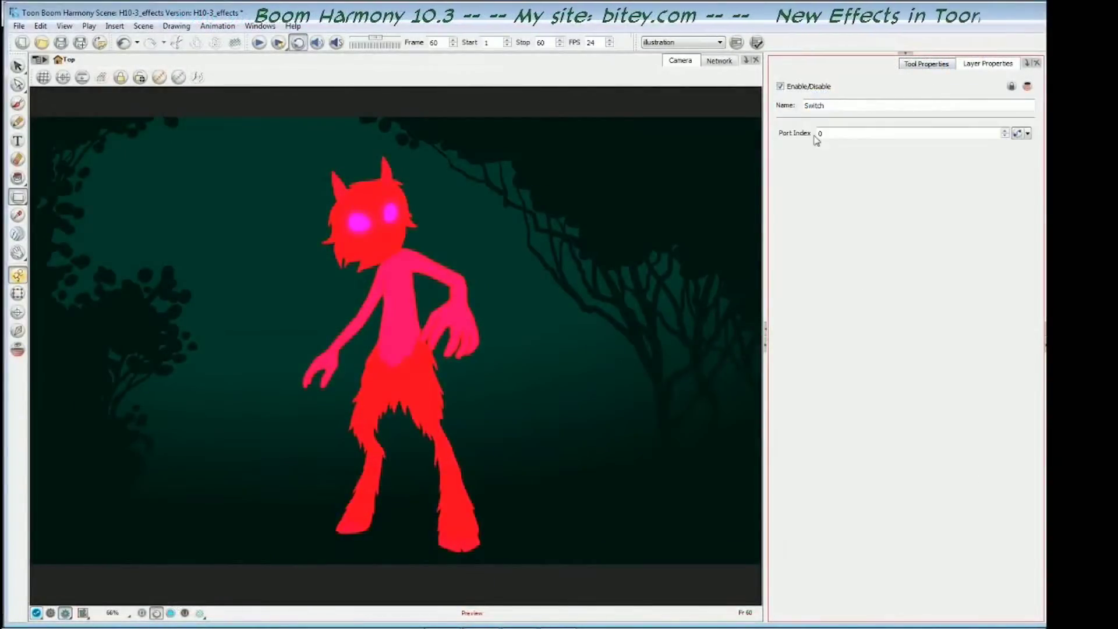
{"action": "type", "text": "1"}
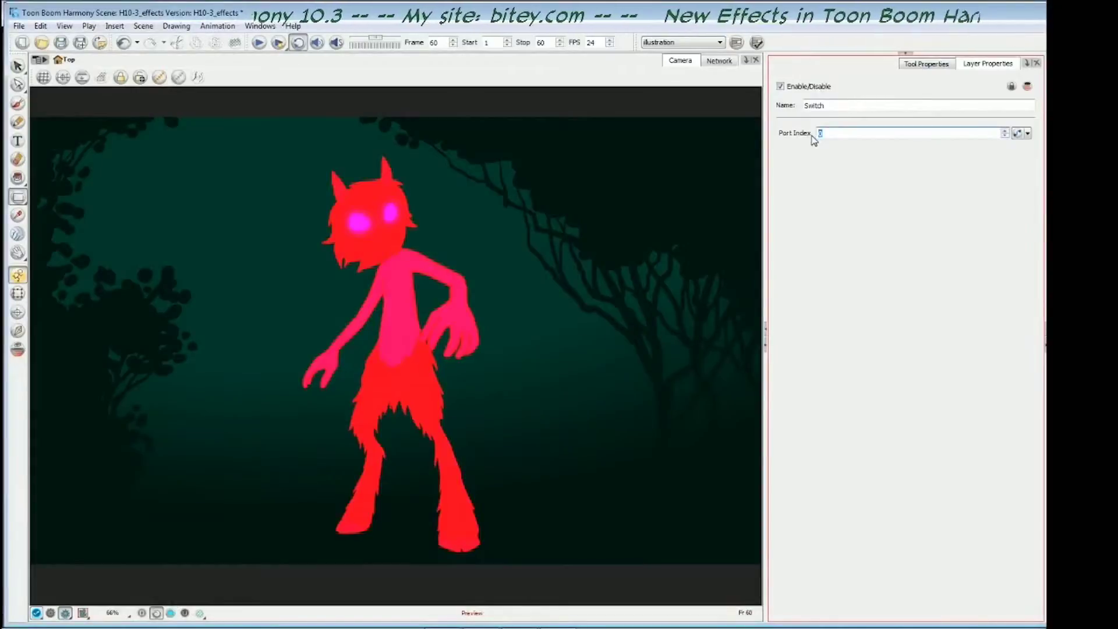
{"action": "key", "text": "Return"}
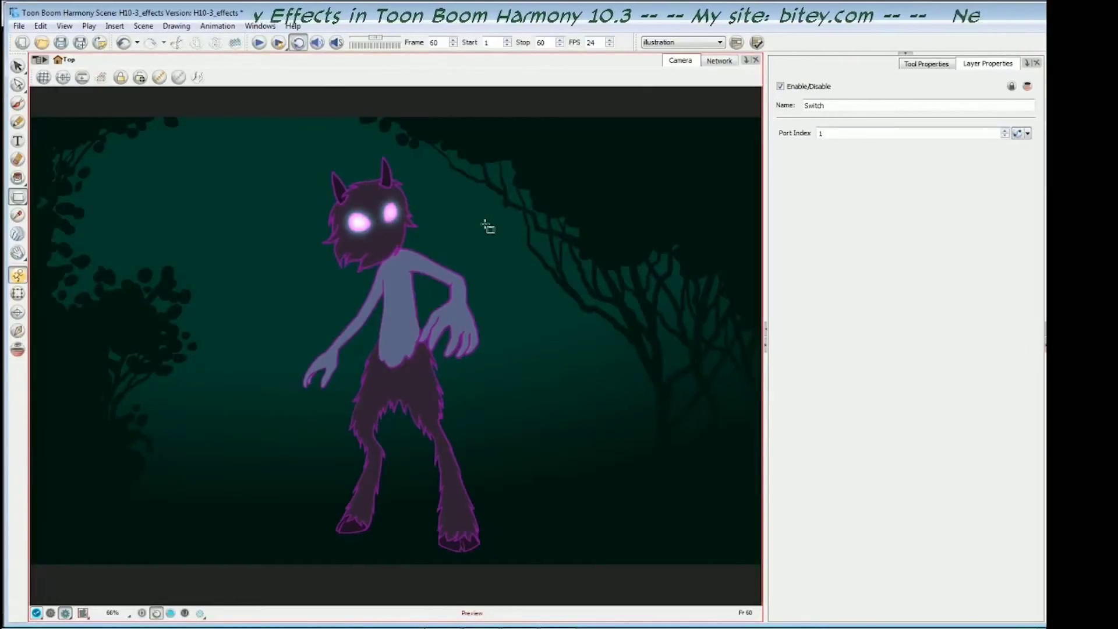
Create a function curve for the Switch's Port Index and add a keyframe with value 0 at frame 1
{"action": "left_click", "coordinate": [1017, 134]}
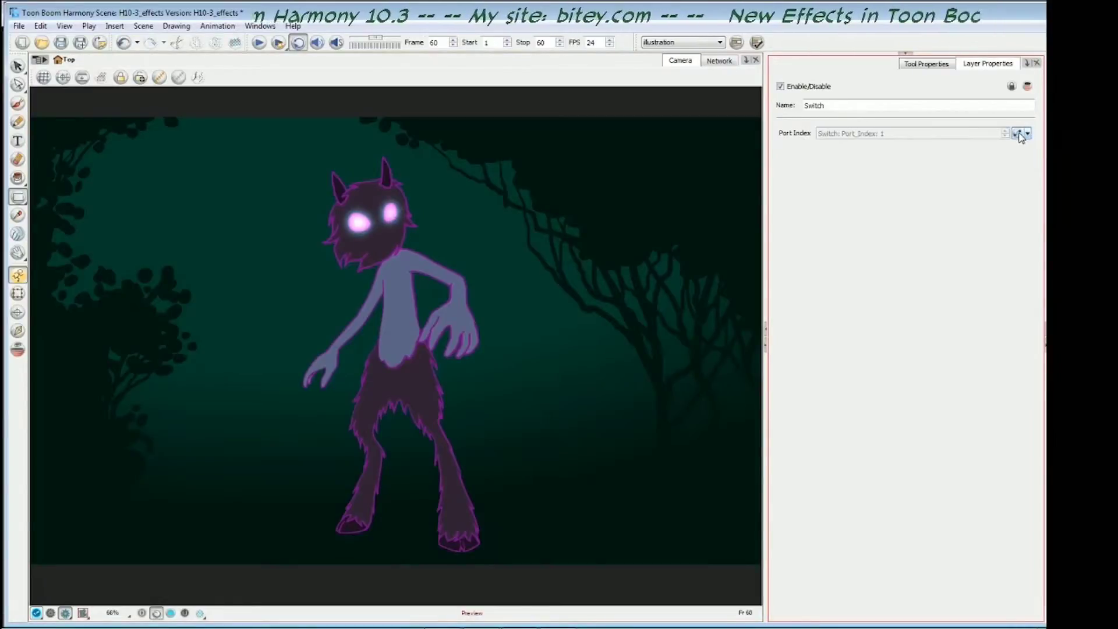
{"action": "left_click", "coordinate": [1018, 134]}
{"action": "left_click_drag", "start_coordinate": [904, 175], "coordinate": [700, 149]}
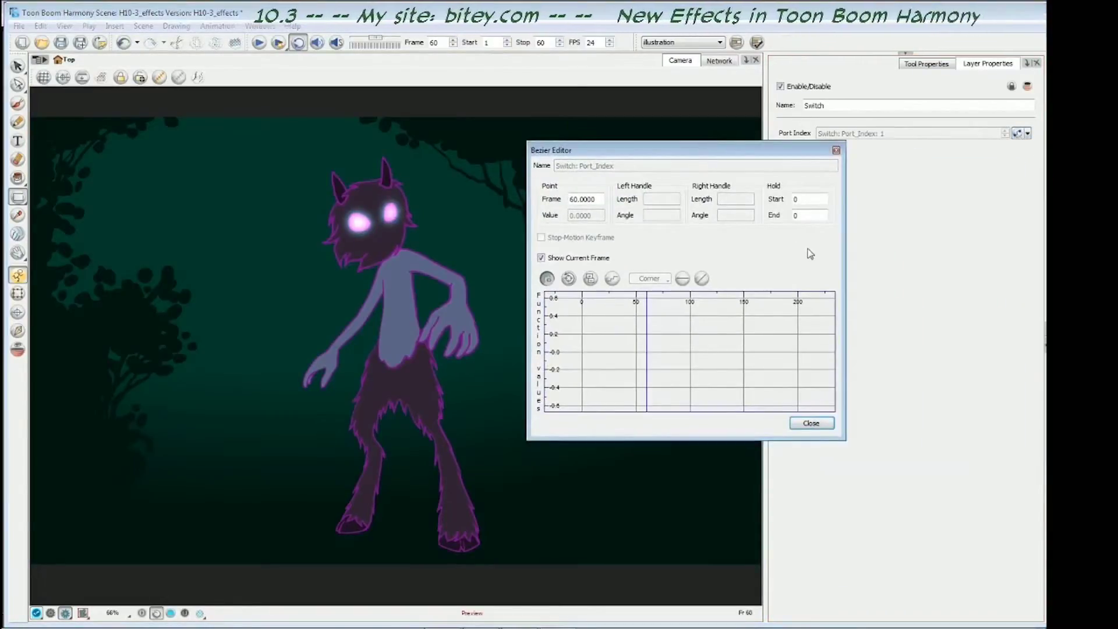
{"action": "key", "text": "shift+comma"}
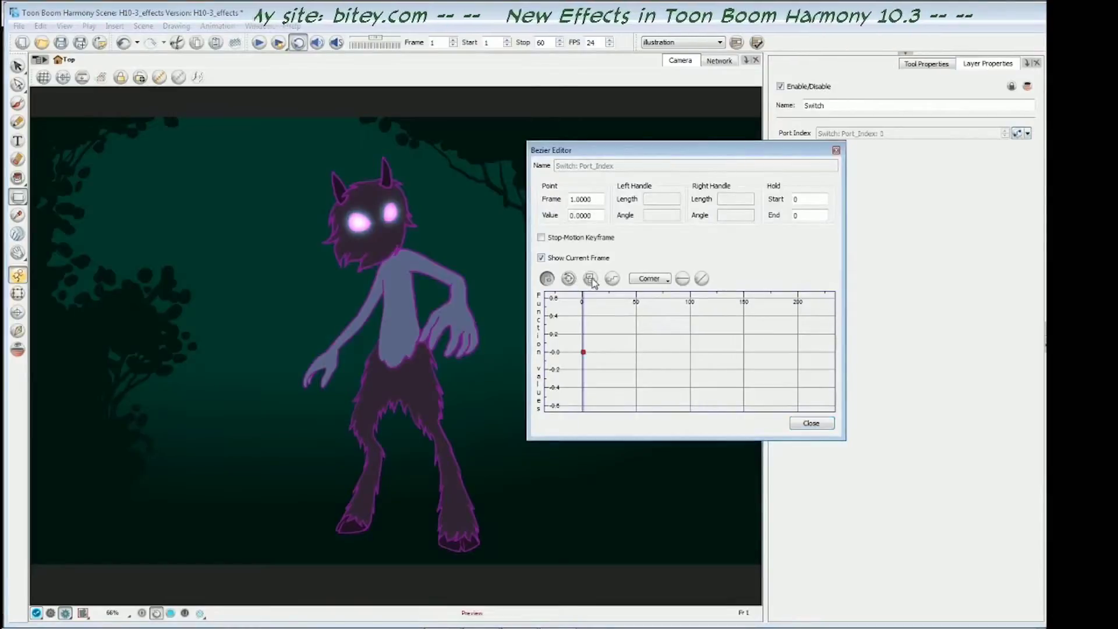
{"action": "left_click", "coordinate": [568, 278]}
{"action": "left_click_drag", "start_coordinate": [690, 158], "coordinate": [712, 156]}
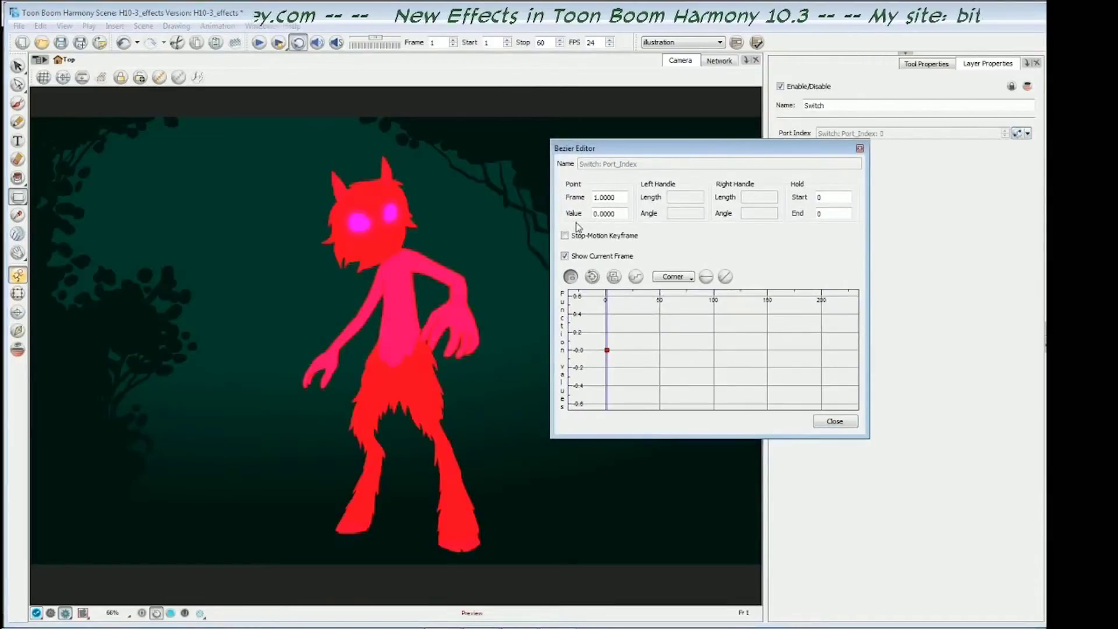
{"action": "key", "text": "Tab"}
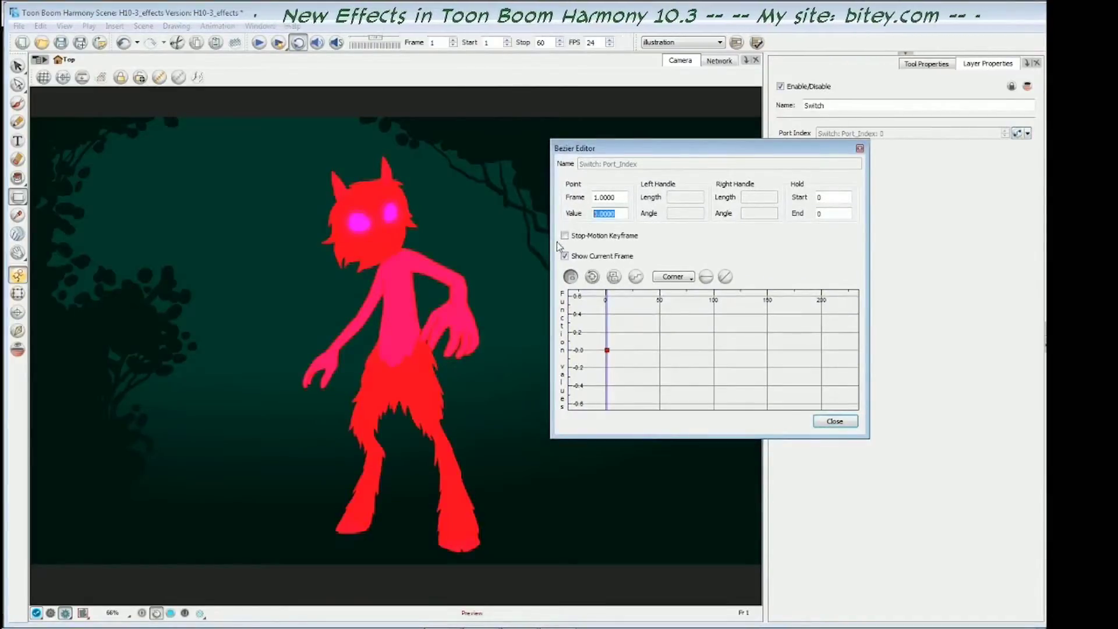
{"action": "left_click", "coordinate": [616, 214]}
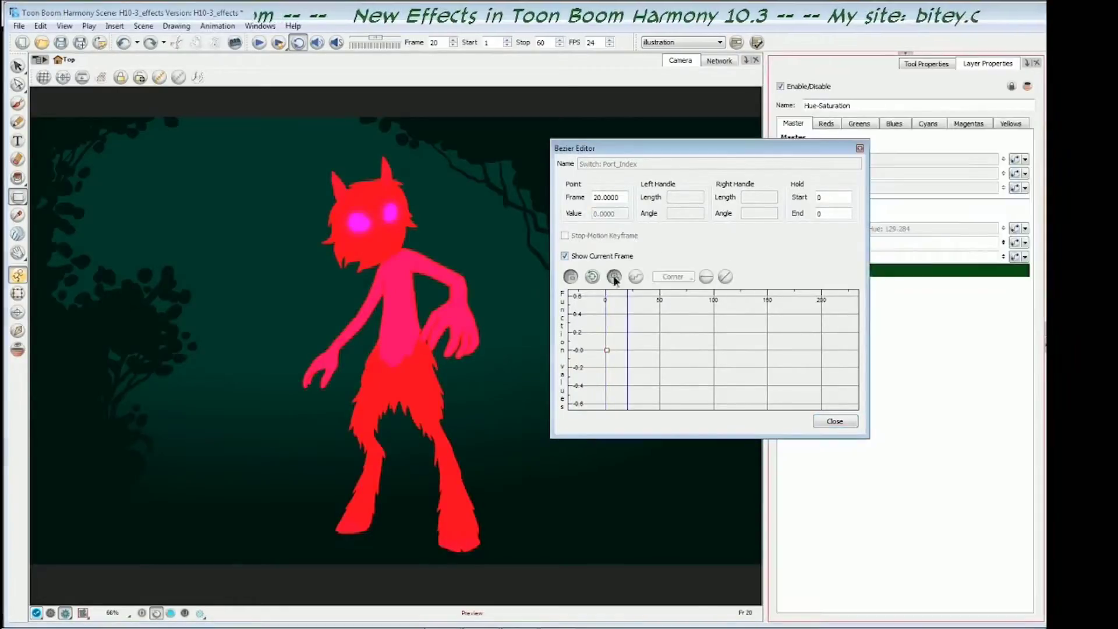
Add a Port Index keyframe at frame 20 with the value 1
{"action": "left_click", "coordinate": [614, 277]}
{"action": "double_click", "coordinate": [595, 214]}
{"action": "type", "text": "1"}
{"action": "key", "text": "Return"}
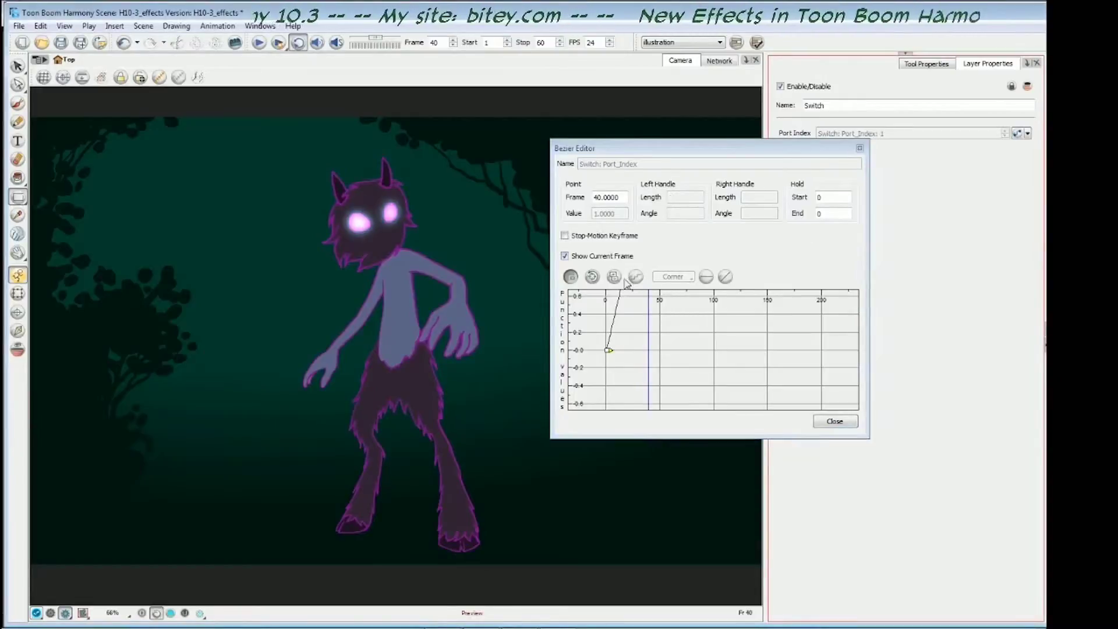
Add a Port Index keyframe at frame 40 with the value 2 and close the Bezier Editor
{"action": "left_click", "coordinate": [616, 279]}
{"action": "left_click_drag", "start_coordinate": [671, 294], "coordinate": [685, 341]}
{"action": "left_click", "coordinate": [596, 213]}
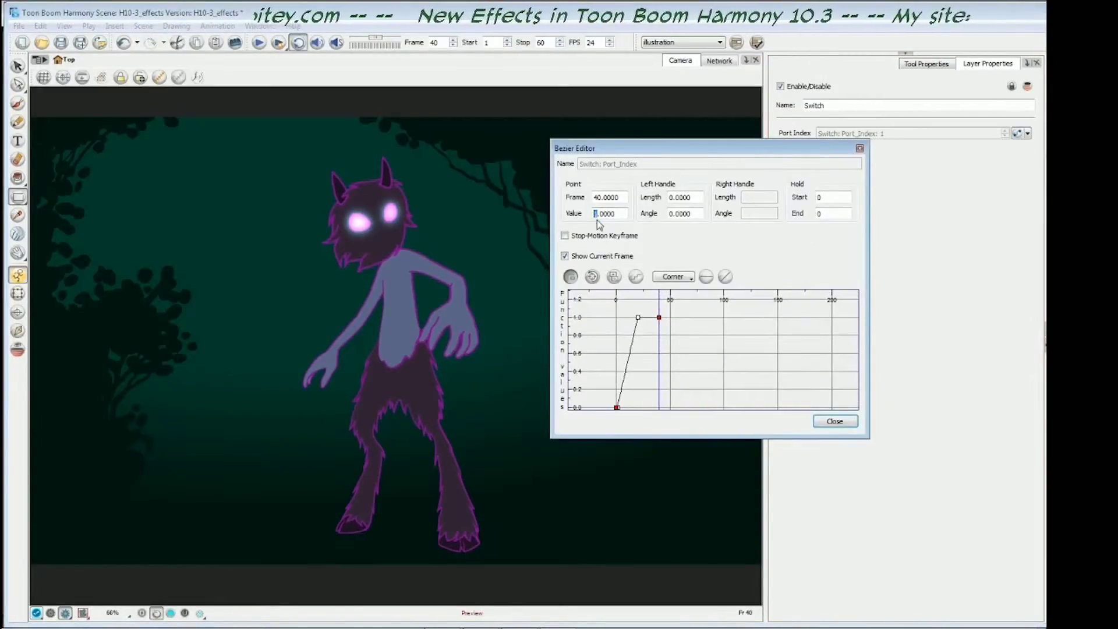
{"action": "type", "text": "2"}
{"action": "key", "text": "Return"}
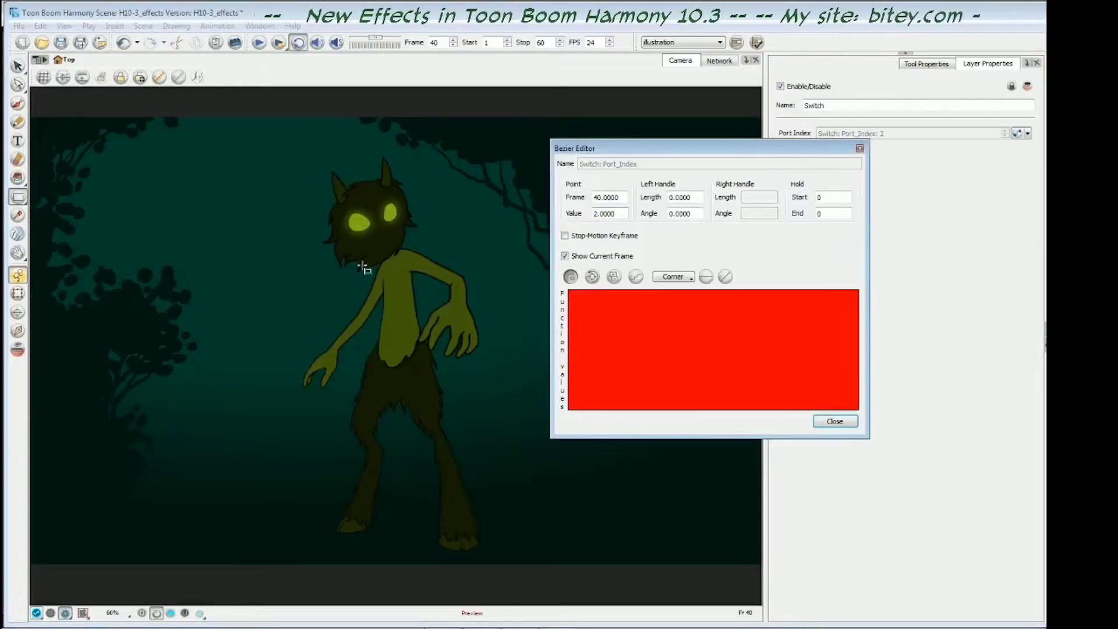
{"action": "left_click_drag", "start_coordinate": [668, 149], "coordinate": [694, 143]}
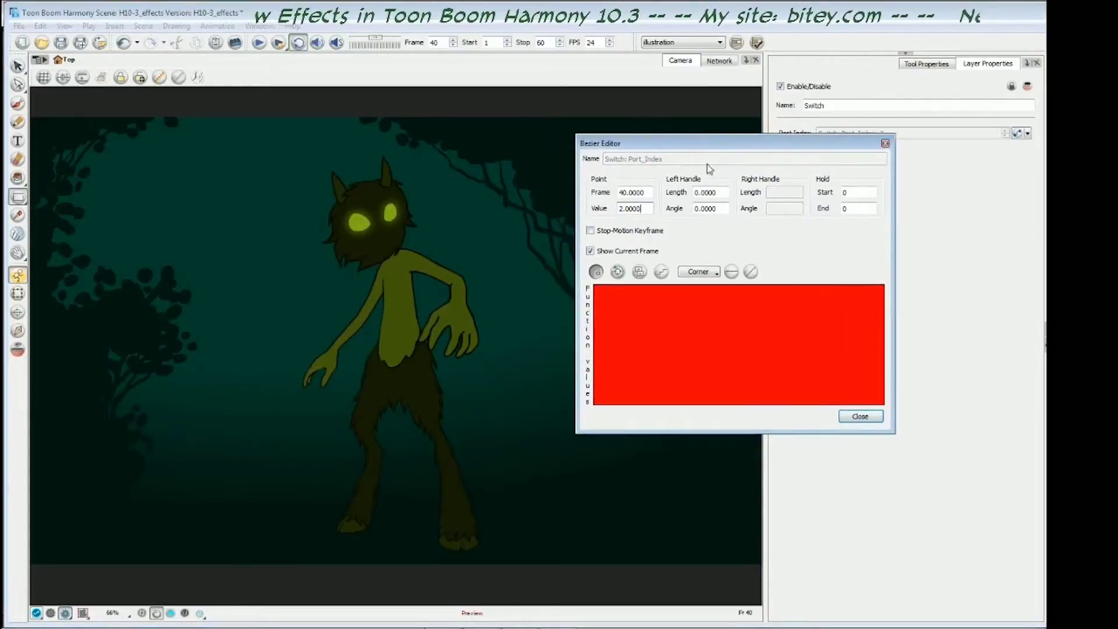
{"action": "left_click", "coordinate": [859, 415]}
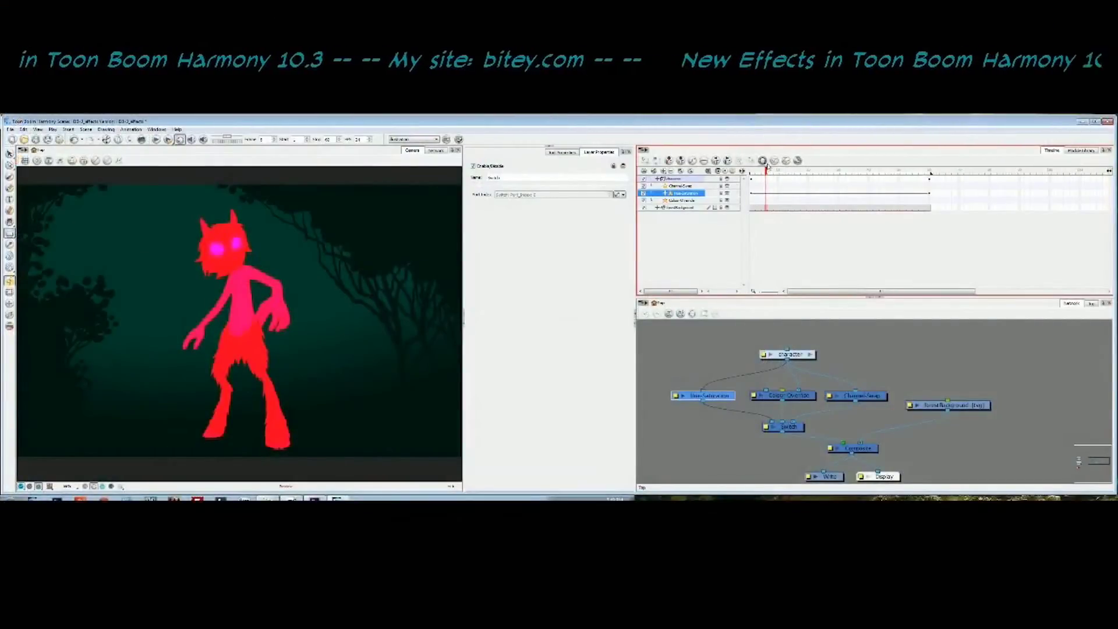
Scrub the timeline through frames 20 and 40 to compare the character's switched colours, inspecting the effect and Switch nodes
{"action": "mouse_move", "coordinate": [766, 169]}
{"action": "left_mouse_down"}
{"action": "mouse_move", "coordinate": [821, 170]}
{"action": "mouse_move", "coordinate": [763, 171]}
{"action": "left_mouse_up"}
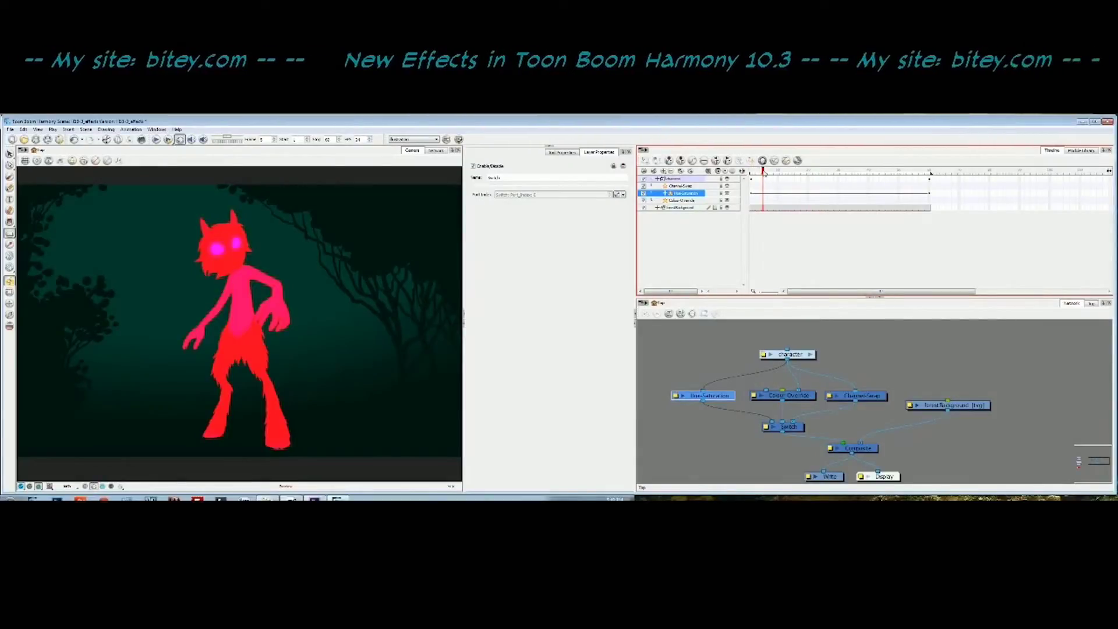
{"action": "left_click", "coordinate": [777, 184]}
{"action": "left_click_drag", "start_coordinate": [773, 171], "coordinate": [808, 171]}
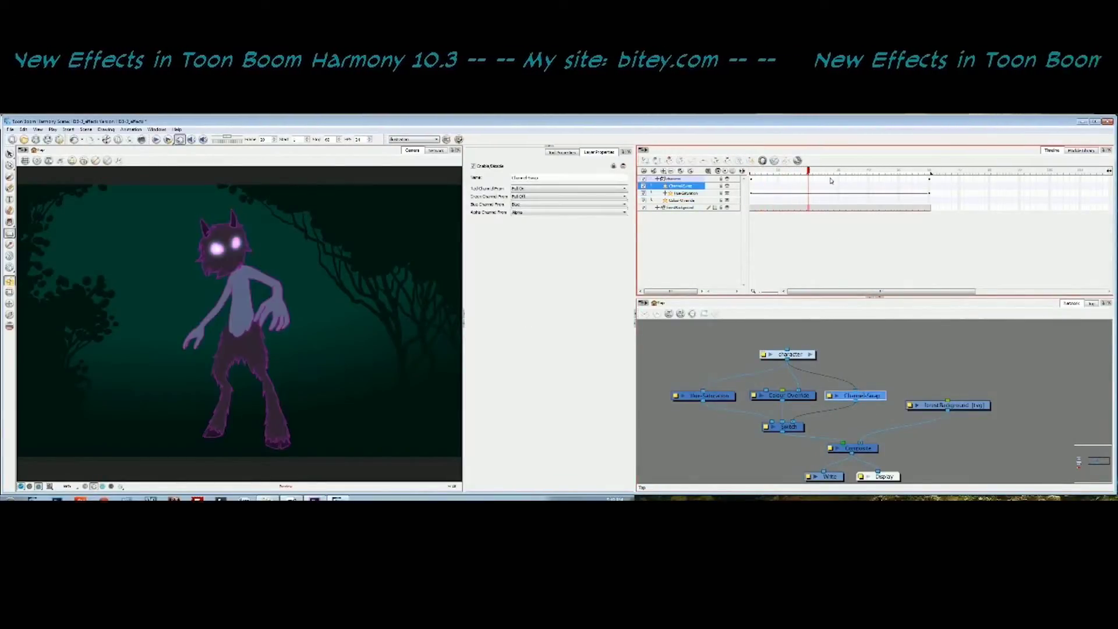
{"action": "left_click", "coordinate": [799, 397]}
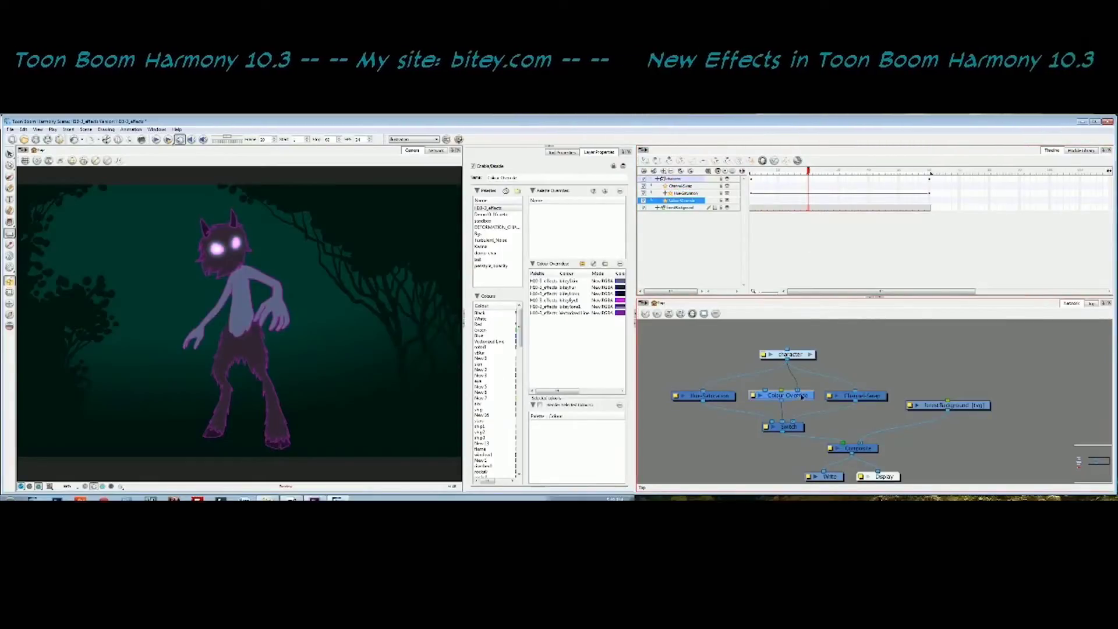
{"action": "left_click_drag", "start_coordinate": [810, 172], "coordinate": [869, 171]}
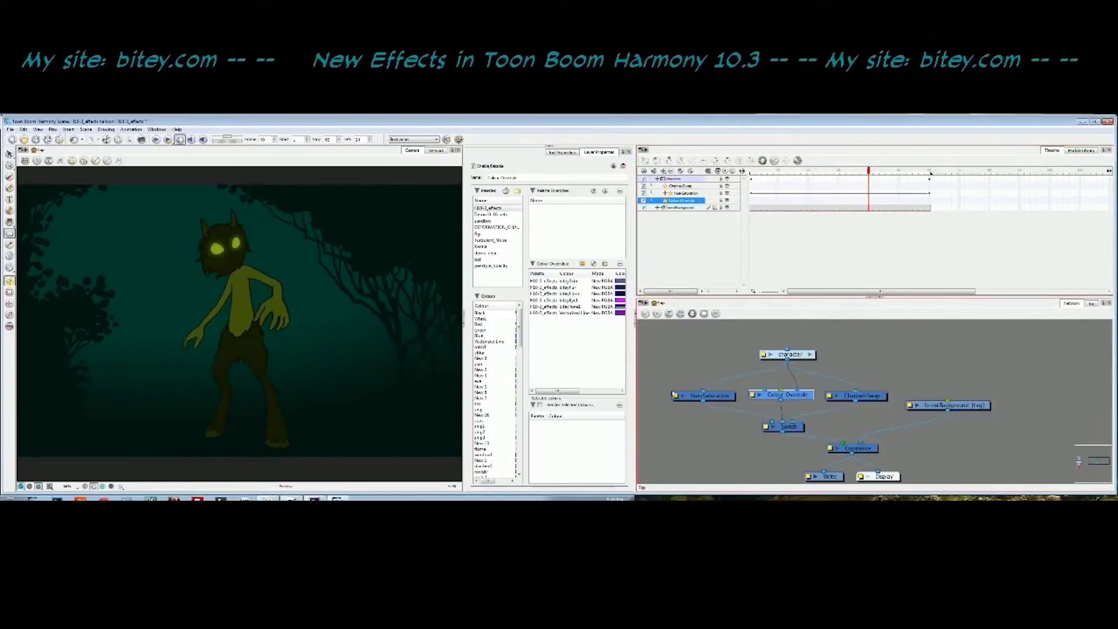
{"action": "left_click", "coordinate": [731, 396]}
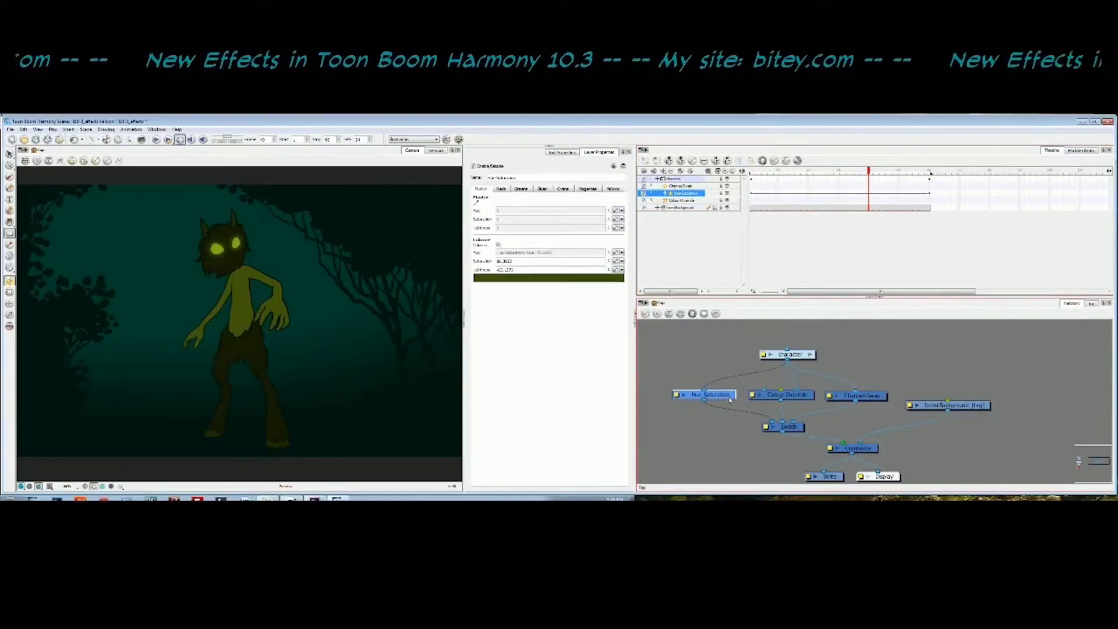
{"action": "left_click", "coordinate": [798, 429]}
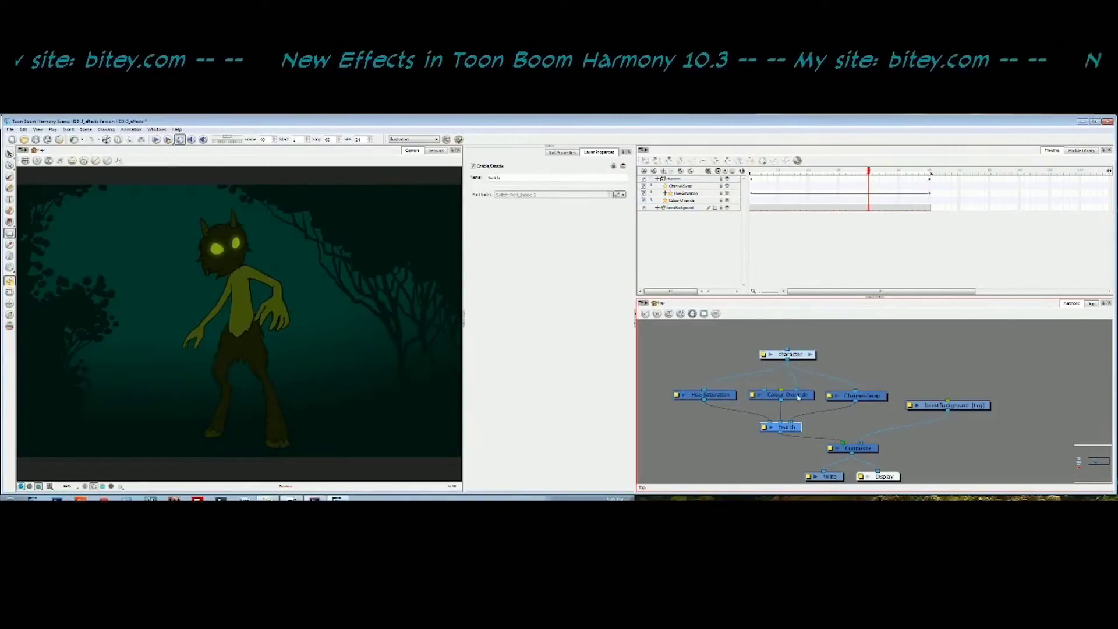
Disconnect Hue-Saturation, Colour-Override and Channel-Swap from the Switch node's inputs
{"action": "left_click", "coordinate": [709, 394]}
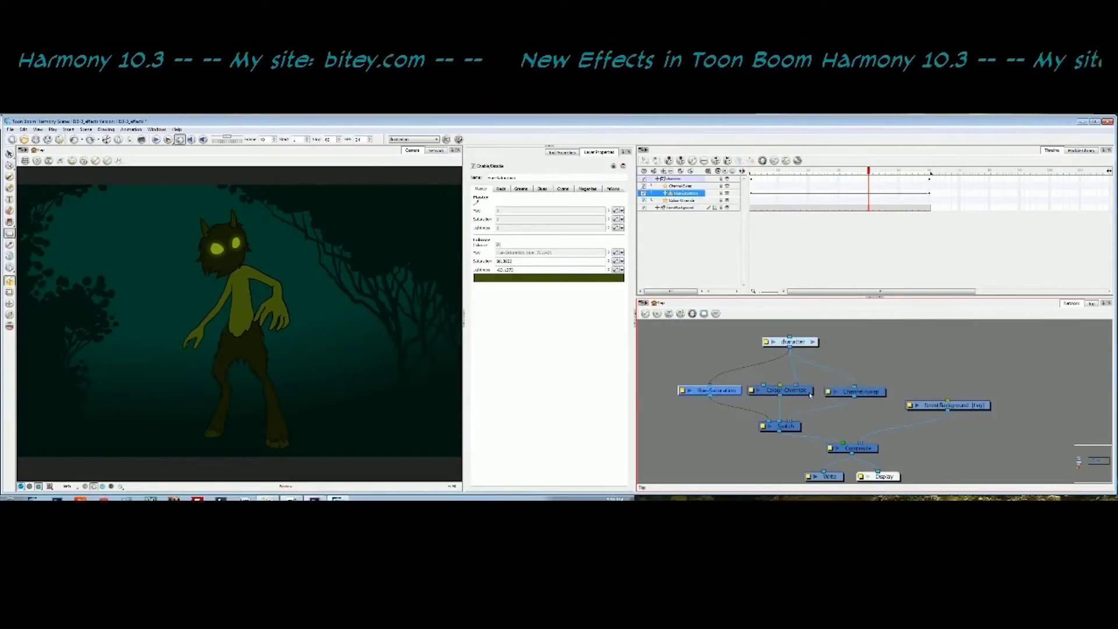
{"action": "left_click_drag", "start_coordinate": [856, 392], "coordinate": [860, 389]}
{"action": "left_click_drag", "start_coordinate": [790, 421], "coordinate": [825, 414]}
{"action": "left_click_drag", "start_coordinate": [786, 421], "coordinate": [793, 410]}
{"action": "left_click_drag", "start_coordinate": [772, 421], "coordinate": [702, 376]}
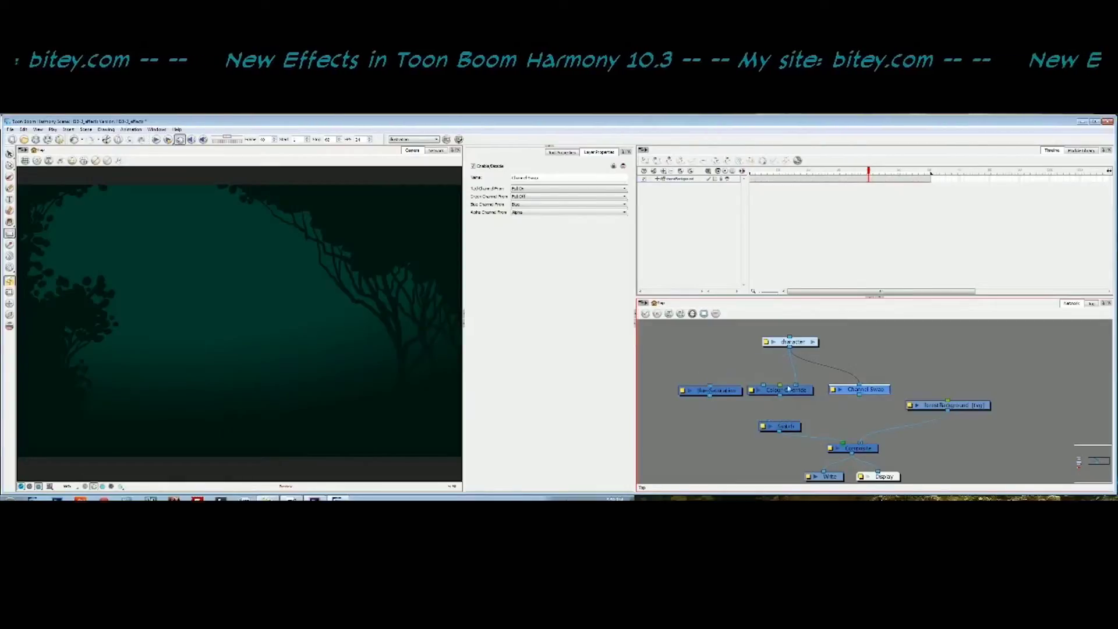
Move the effect nodes aside and connect the character directly to the Switch with separate cables
{"action": "left_click_drag", "start_coordinate": [897, 374], "coordinate": [719, 399]}
{"action": "left_click_drag", "start_coordinate": [722, 391], "coordinate": [931, 359]}
{"action": "left_click_drag", "start_coordinate": [781, 377], "coordinate": [779, 422]}
{"action": "left_click_drag", "start_coordinate": [791, 381], "coordinate": [785, 423]}
{"action": "left_click_drag", "start_coordinate": [803, 344], "coordinate": [792, 346]}
Insert Hue-Saturation and Colour-Override into separate character-to-Switch connections, keeping Channel-Swap out of the way
{"action": "left_click_drag", "start_coordinate": [929, 360], "coordinate": [733, 384]}
{"action": "left_click_drag", "start_coordinate": [1069, 360], "coordinate": [1097, 385]}
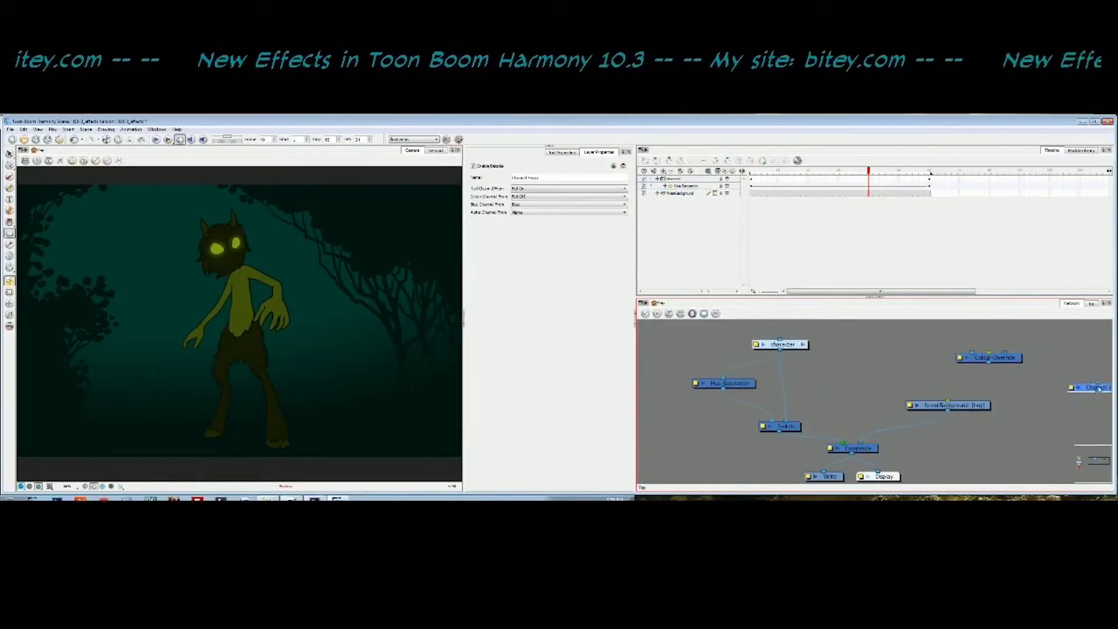
{"action": "left_click", "coordinate": [1004, 358]}
{"action": "left_click_drag", "start_coordinate": [1004, 359], "coordinate": [827, 384]}
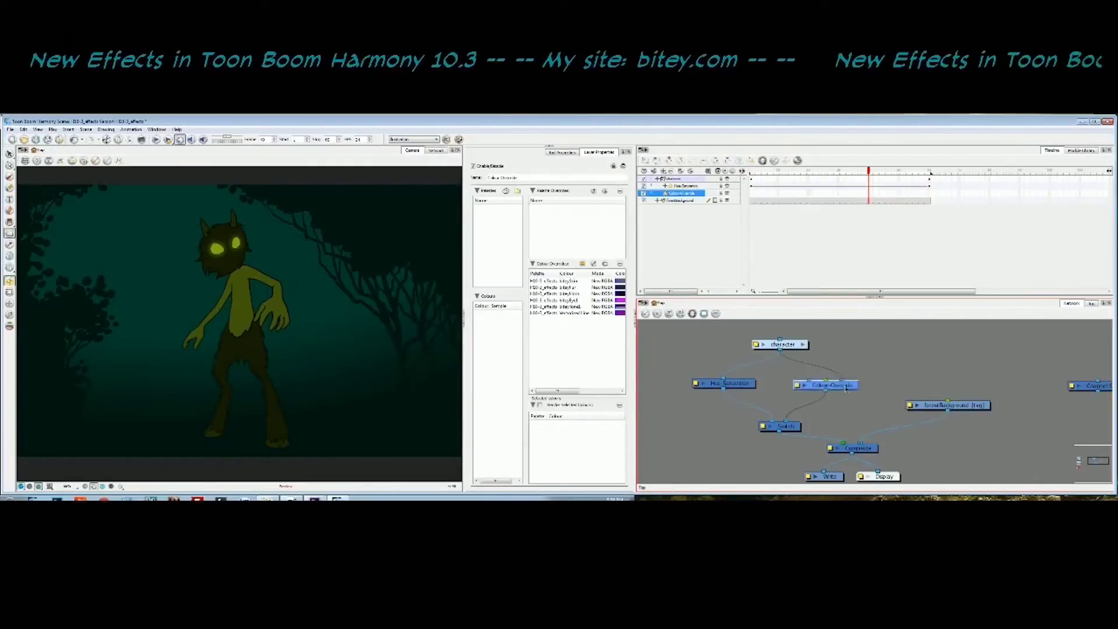
{"action": "left_click", "coordinate": [768, 423]}
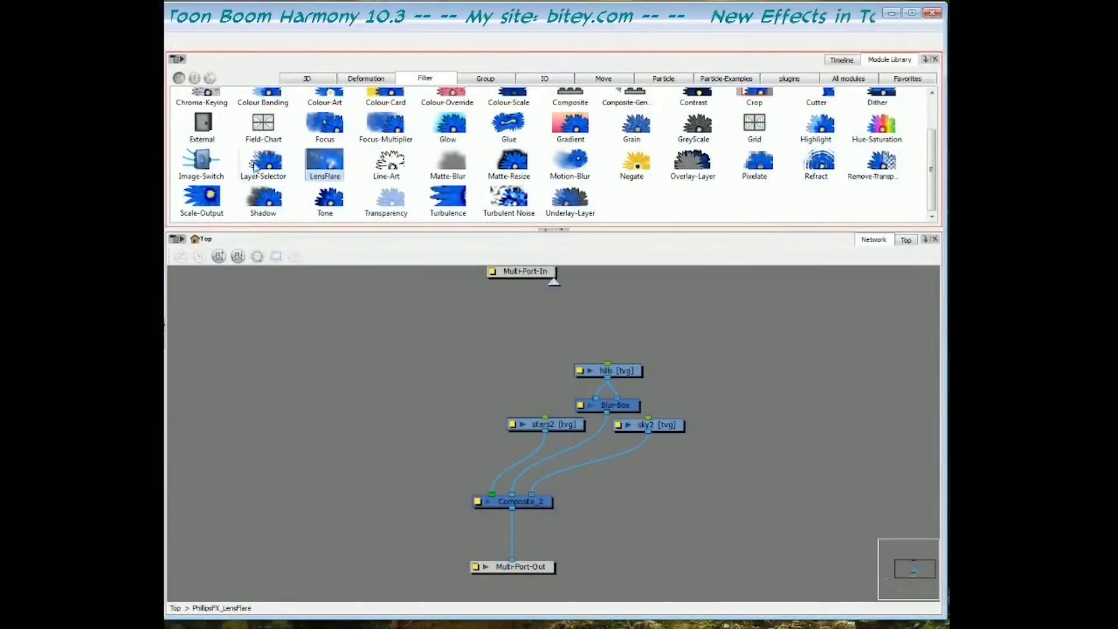
Add a LensFlare effect to the network and connect it to Composite_2's frontmost input, positioned beside the stars2 node
{"action": "left_click_drag", "start_coordinate": [328, 165], "coordinate": [481, 501]}
{"action": "left_click_drag", "start_coordinate": [470, 420], "coordinate": [470, 424]}
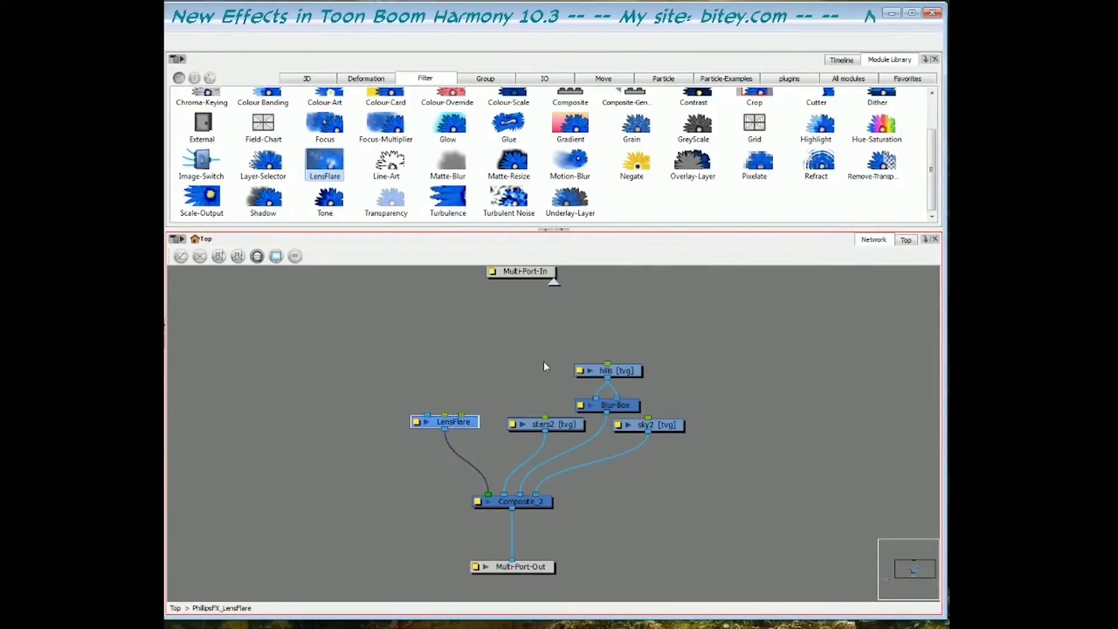
{"action": "left_click_drag", "start_coordinate": [476, 426], "coordinate": [473, 426]}
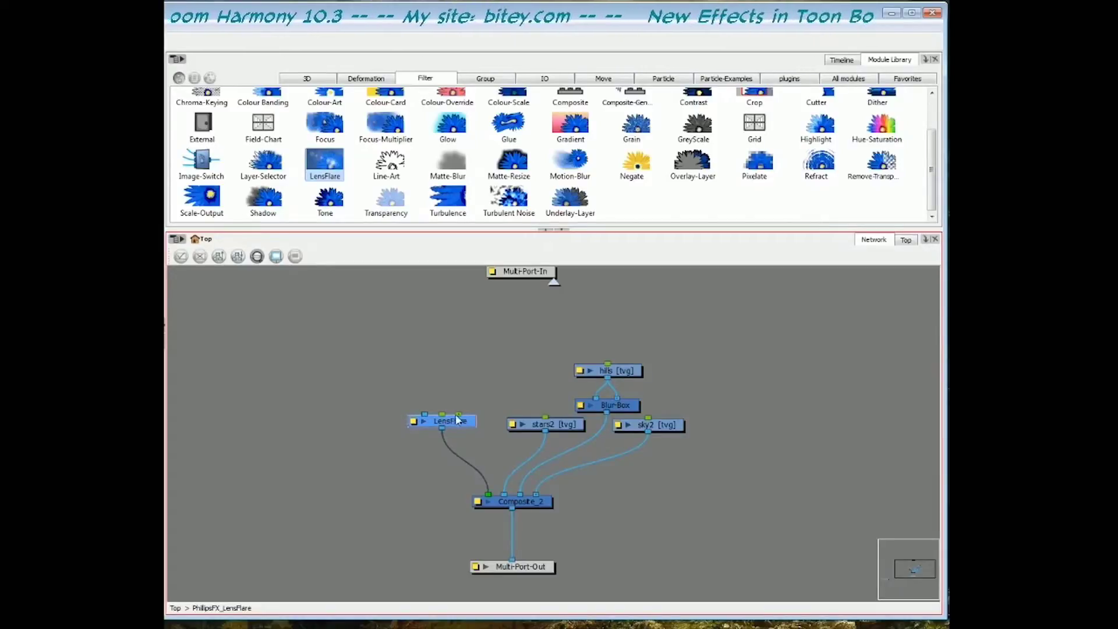
{"action": "left_click_drag", "start_coordinate": [461, 417], "coordinate": [463, 420]}
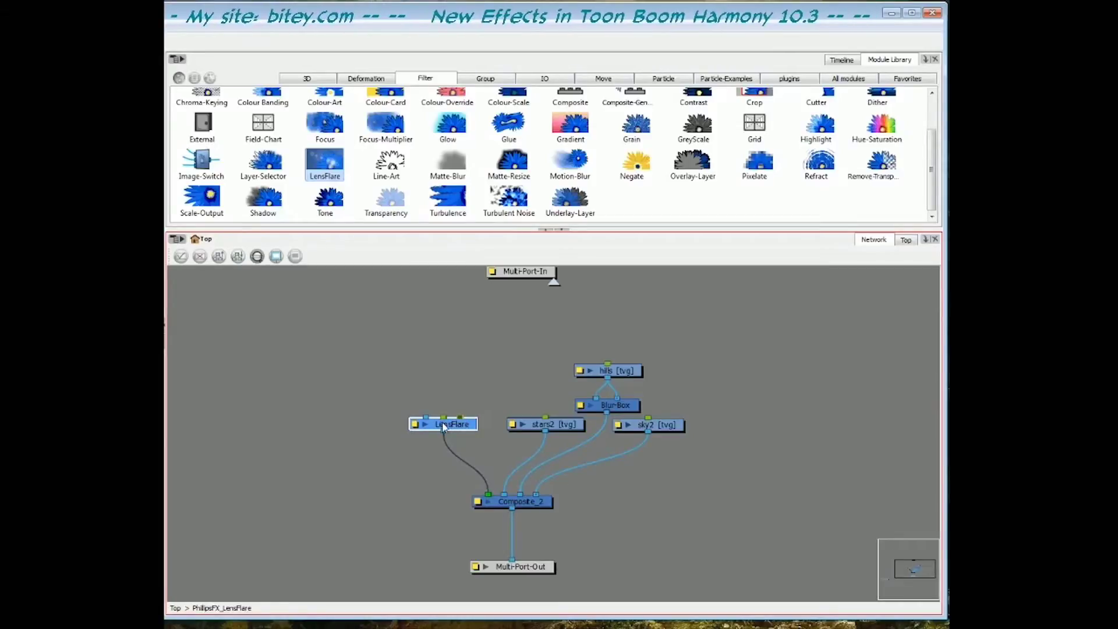
{"action": "left_click", "coordinate": [407, 432]}
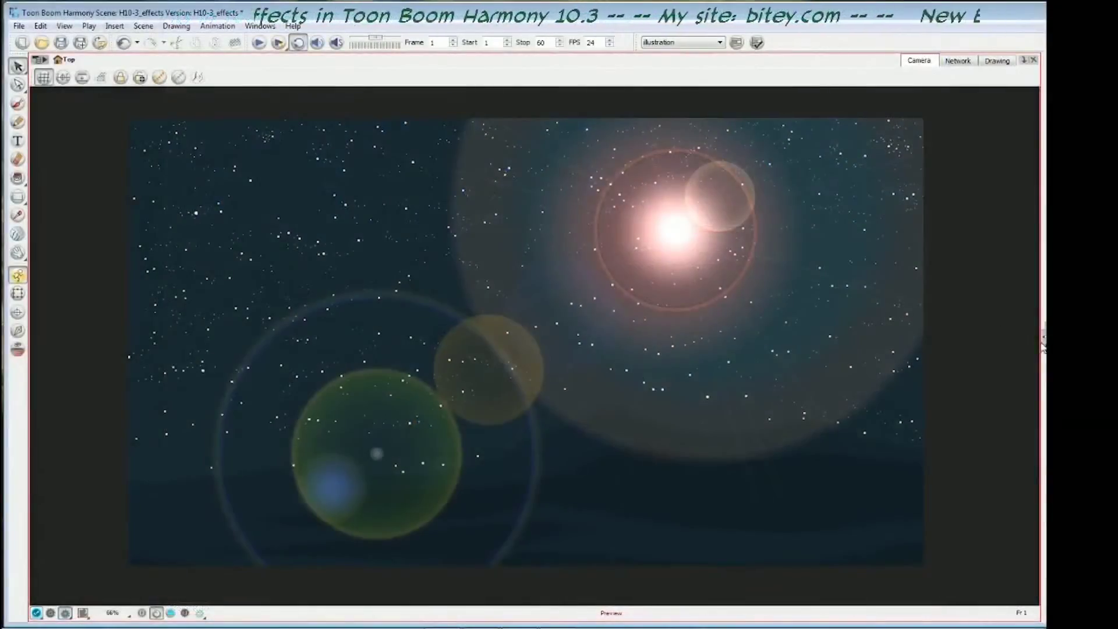
Show the LensFlare's layer properties beside the Camera view and set Flare Type to Type 2
{"action": "left_click", "coordinate": [1042, 341]}
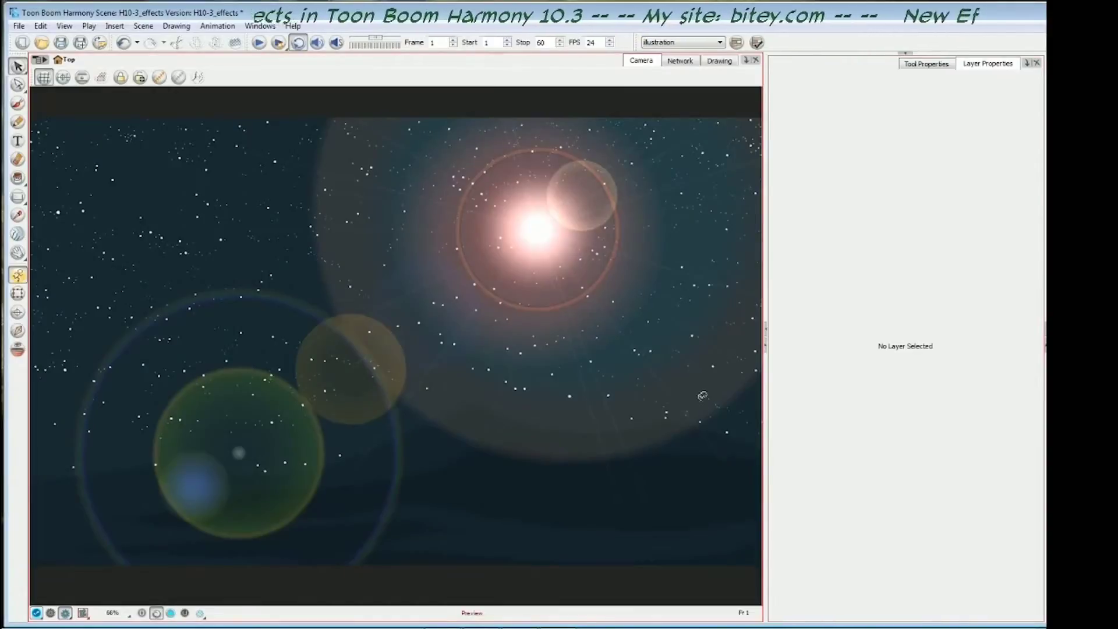
{"action": "key", "text": "2"}
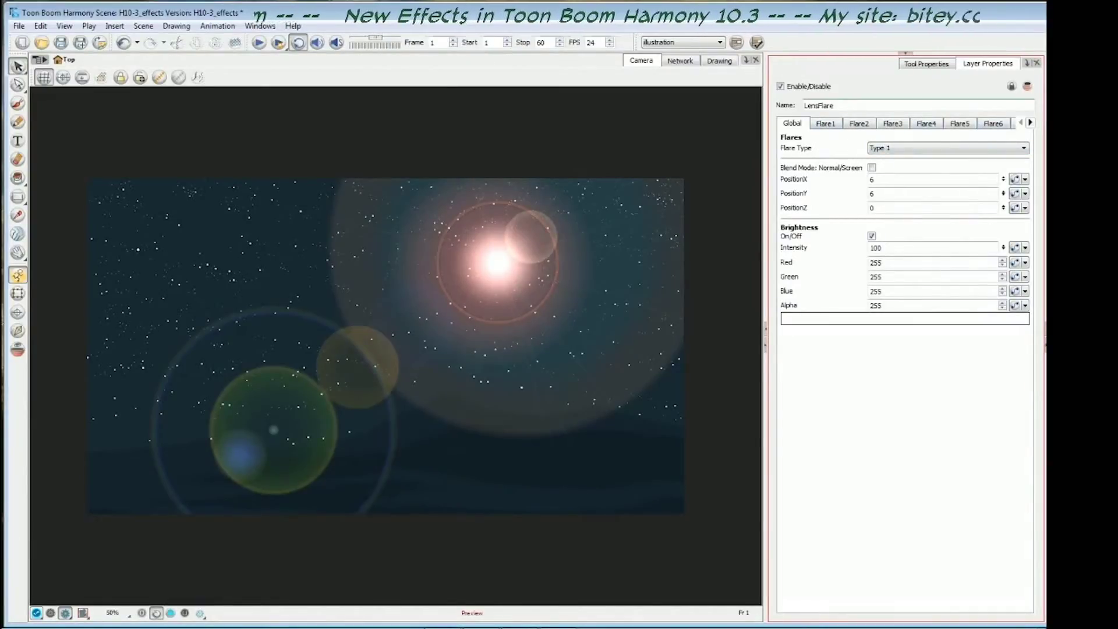
{"action": "left_click", "coordinate": [890, 149]}
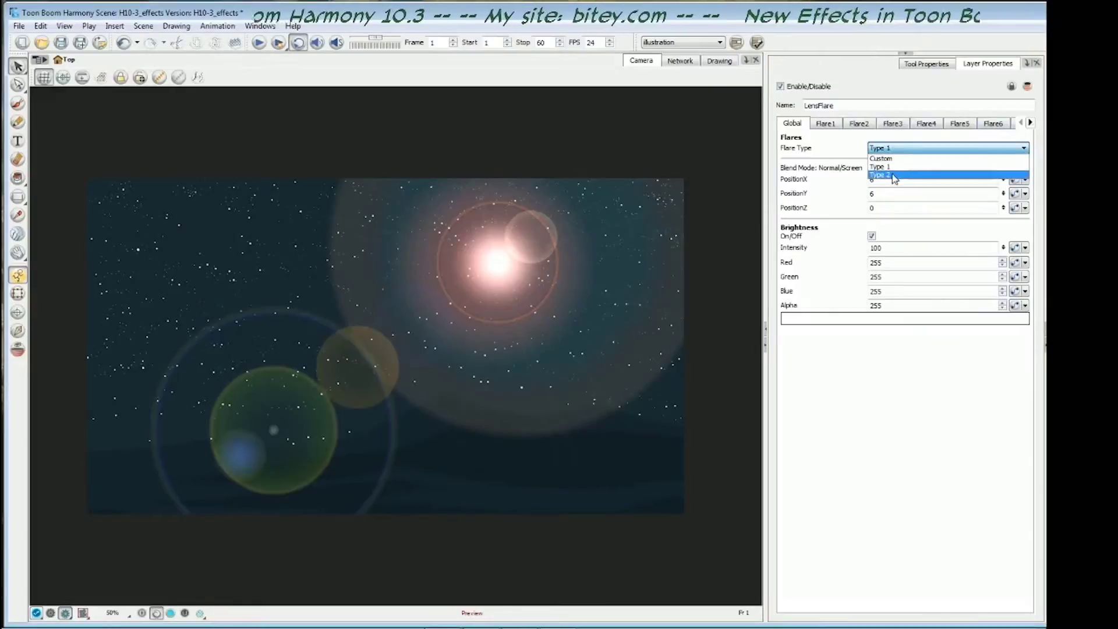
{"action": "left_click", "coordinate": [895, 176]}
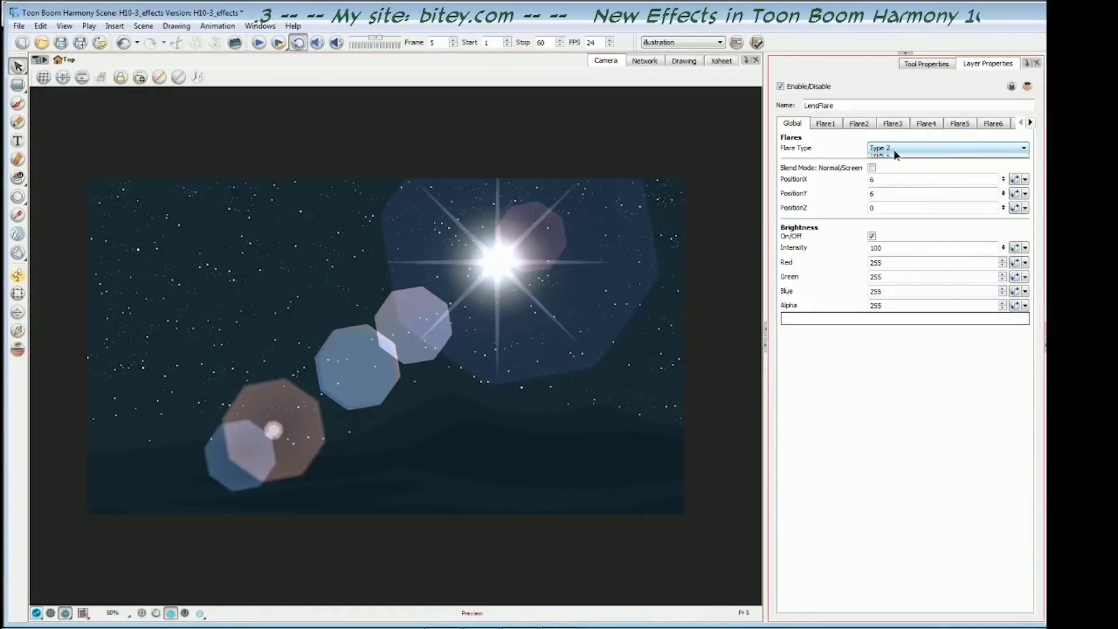
Set the LensFlare's Flare Type to Custom and take the Camera view out of rendered preview
{"action": "left_click", "coordinate": [899, 150]}
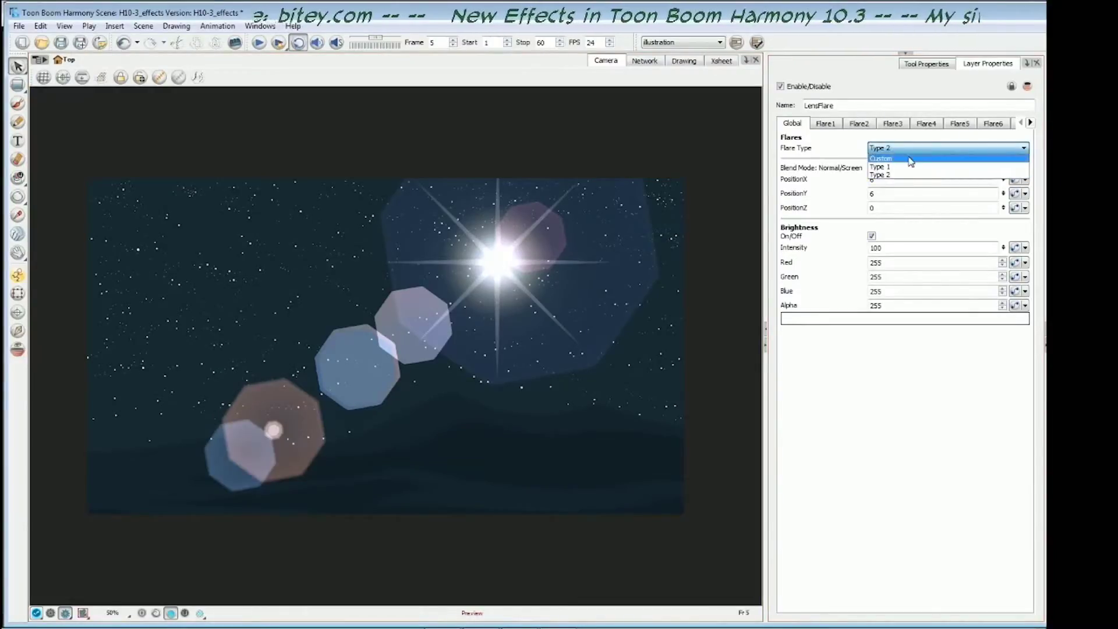
{"action": "left_click", "coordinate": [911, 160]}
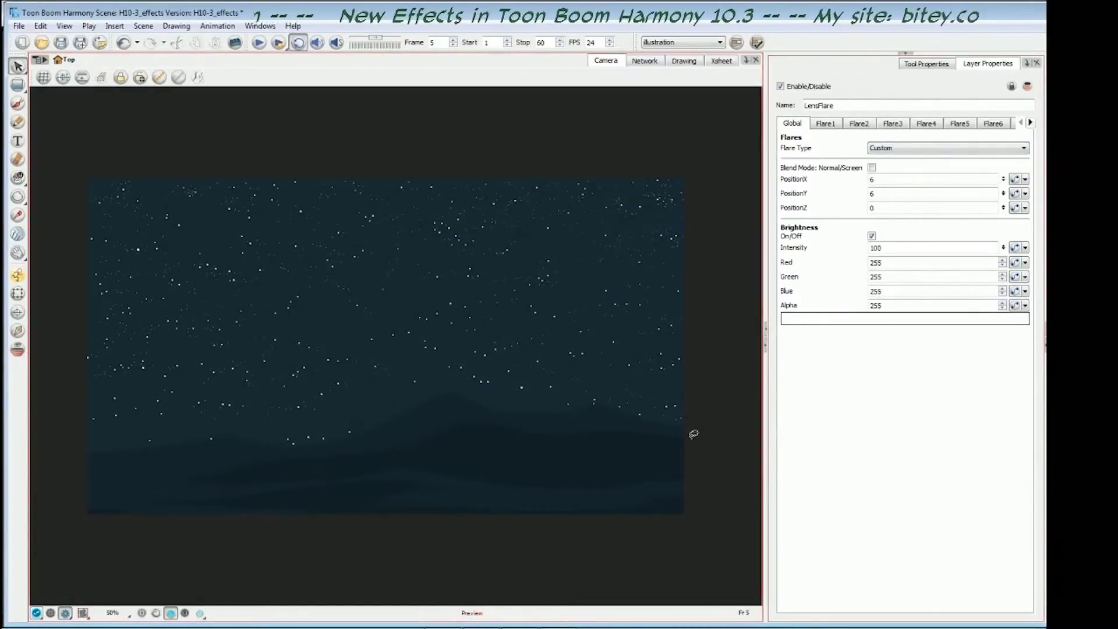
{"action": "left_click", "coordinate": [51, 613]}
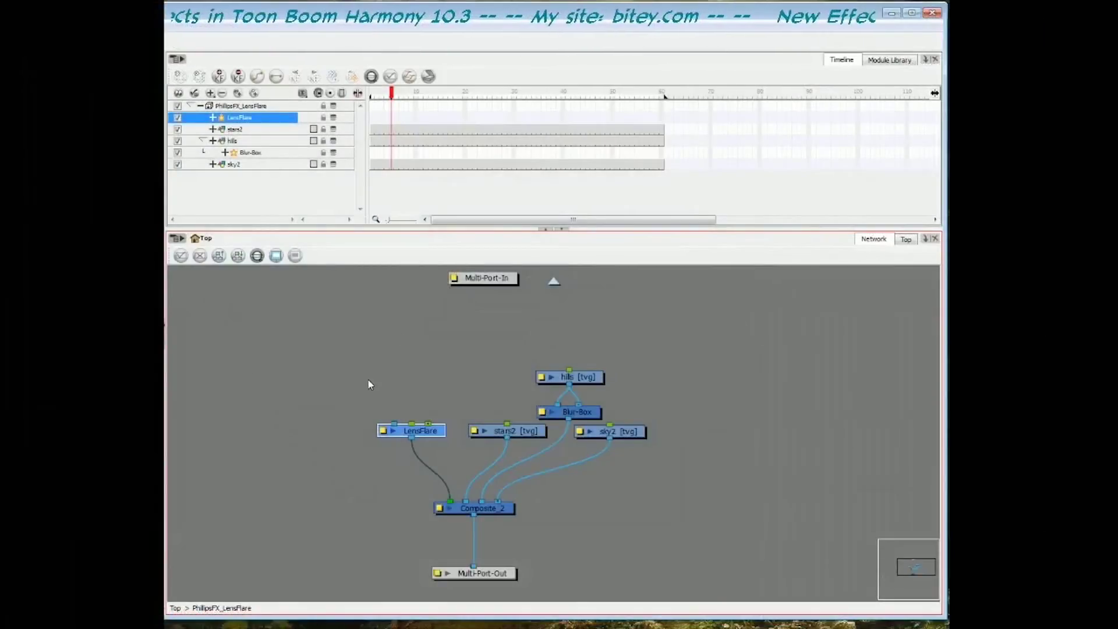
Place the CustomFlare drawing node above the LensFlare and connect it to the LensFlare's first input
{"action": "left_click", "coordinate": [386, 420]}
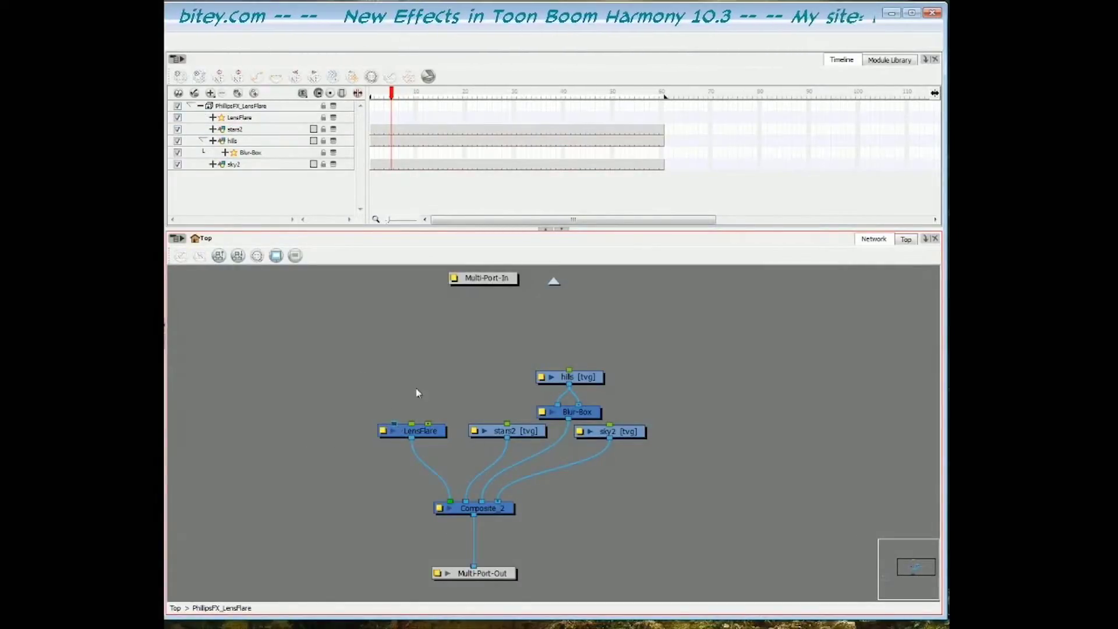
{"action": "left_click_drag", "start_coordinate": [252, 479], "coordinate": [486, 361]}
{"action": "left_click_drag", "start_coordinate": [320, 419], "coordinate": [372, 407]}
{"action": "left_click_drag", "start_coordinate": [219, 498], "coordinate": [513, 349]}
{"action": "left_click_drag", "start_coordinate": [588, 340], "coordinate": [306, 510]}
{"action": "left_click_drag", "start_coordinate": [226, 517], "coordinate": [398, 464]}
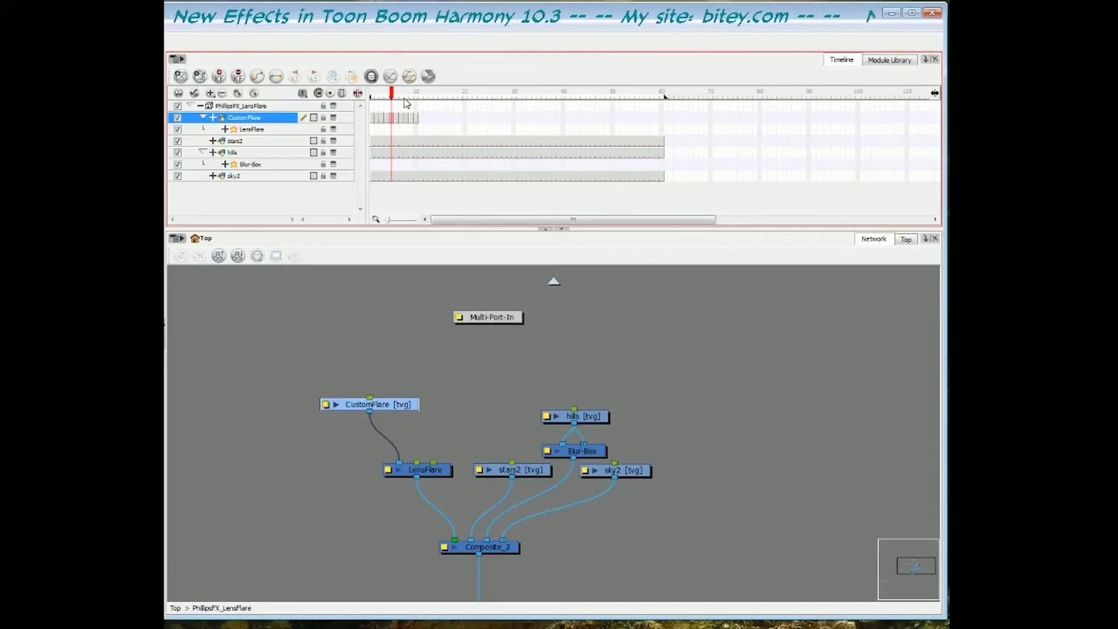
Select the LensFlare, return to frame 1 and examine the CustomFlare drawings exposed on frames 1 to 10
{"action": "left_click", "coordinate": [425, 470]}
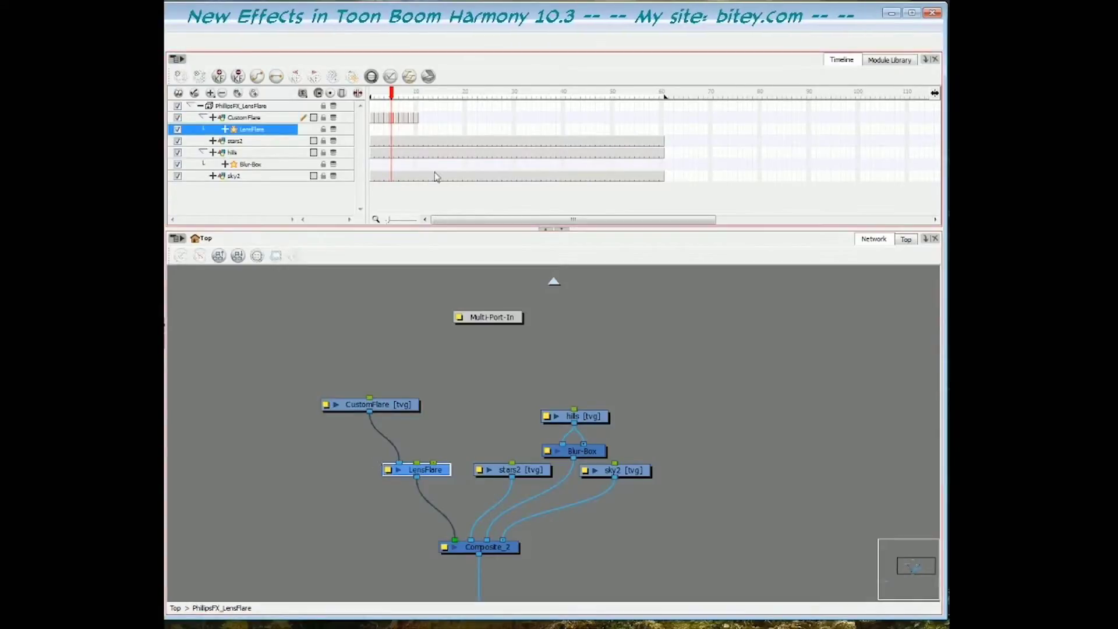
{"action": "left_click_drag", "start_coordinate": [391, 96], "coordinate": [372, 96]}
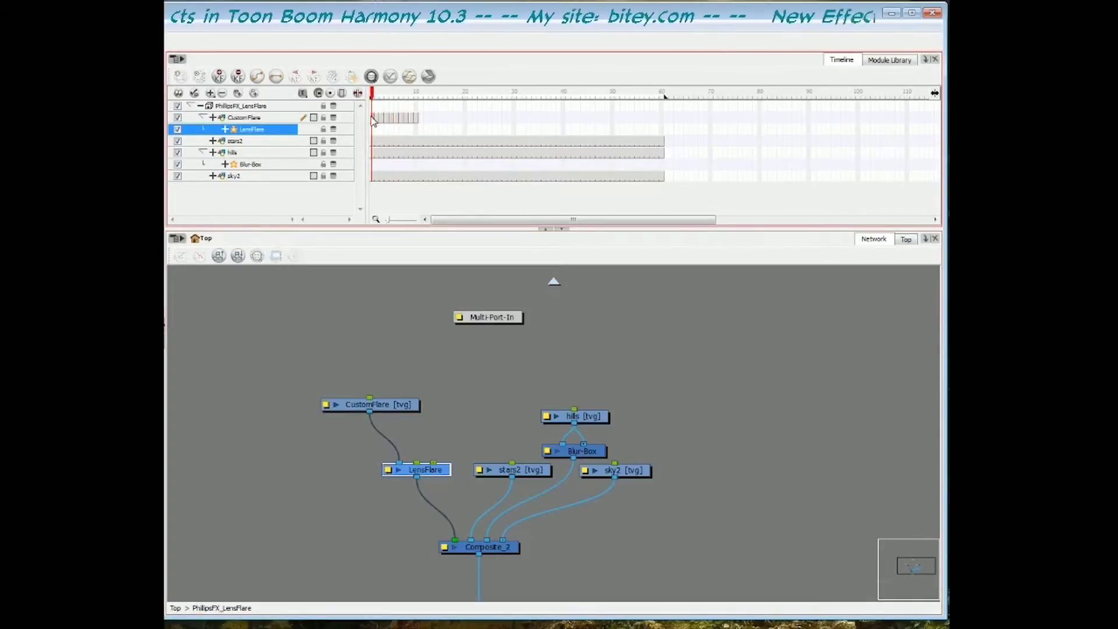
{"action": "left_click", "coordinate": [376, 121]}
{"action": "left_click", "coordinate": [377, 119]}
{"action": "left_click", "coordinate": [382, 118]}
{"action": "left_click", "coordinate": [387, 118]}
{"action": "left_click", "coordinate": [392, 118]}
{"action": "left_click", "coordinate": [397, 118]}
{"action": "left_click", "coordinate": [401, 118]}
{"action": "left_click", "coordinate": [406, 118]}
{"action": "left_click", "coordinate": [411, 118]}
{"action": "left_click", "coordinate": [417, 119]}
{"action": "left_click", "coordinate": [374, 120]}
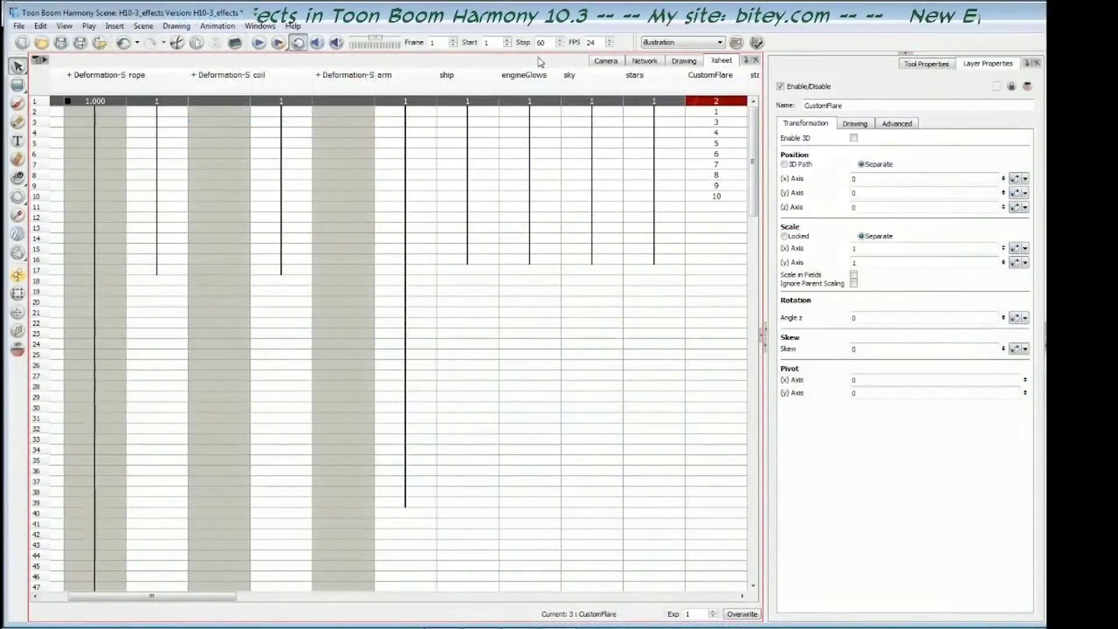
Rename the CustomFlare drawings on frames 1 to 10 in the Xsheet with Rename by Frame
{"action": "left_click", "coordinate": [719, 111]}
{"action": "left_click", "coordinate": [721, 102]}
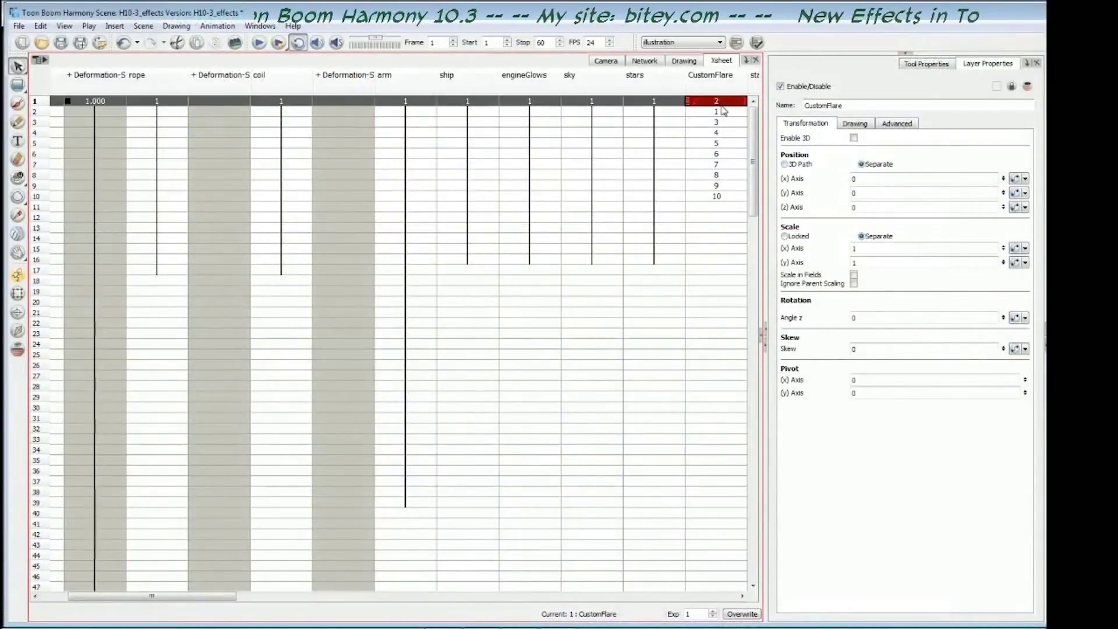
{"action": "left_click", "coordinate": [723, 111]}
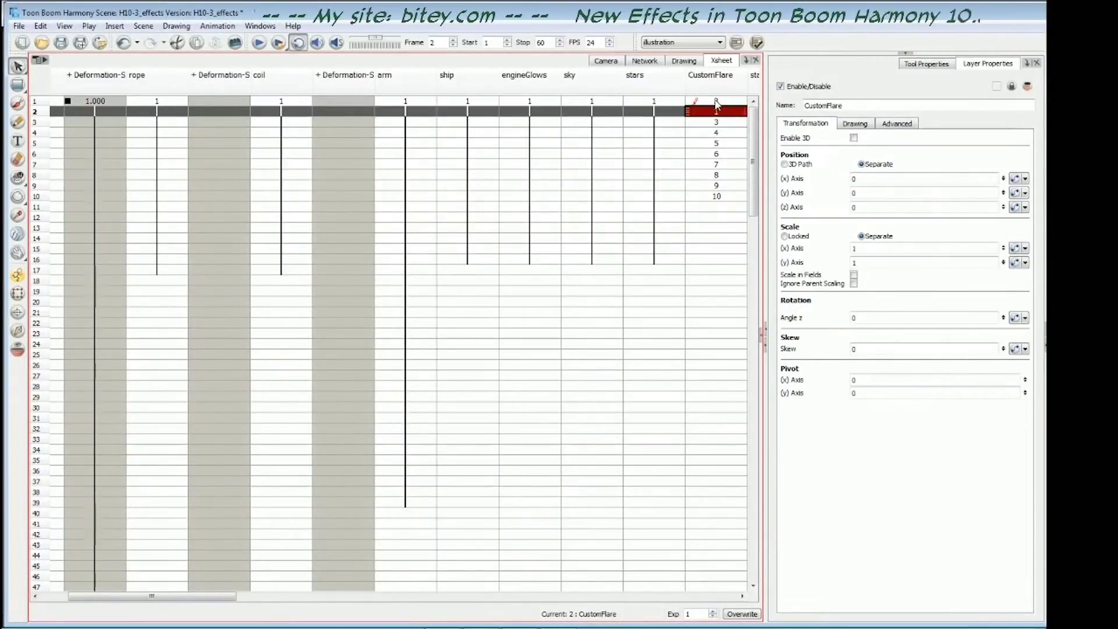
{"action": "left_click", "coordinate": [716, 103]}
{"action": "left_click_drag", "start_coordinate": [717, 109], "coordinate": [720, 197]}
{"action": "right_click", "coordinate": [719, 197]}
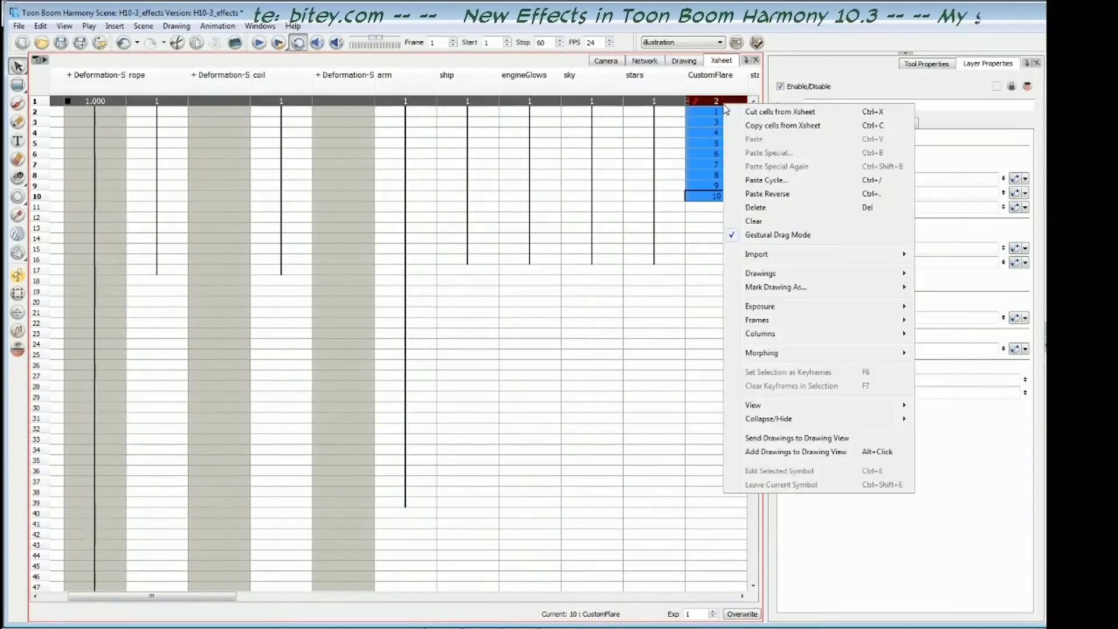
{"action": "mouse_move", "coordinate": [761, 273]}
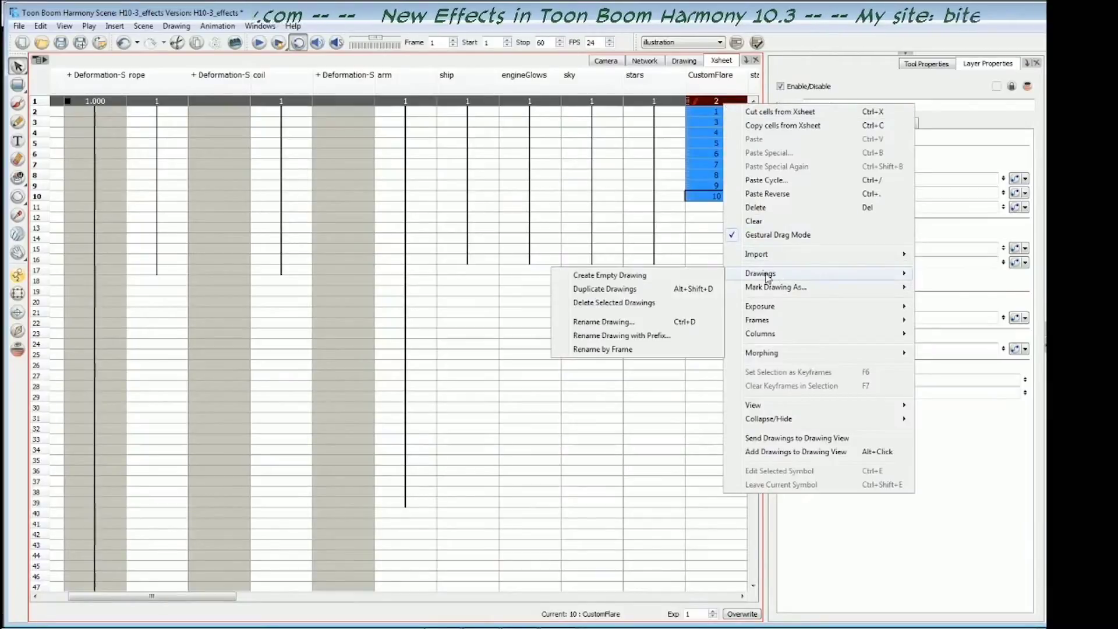
{"action": "left_click", "coordinate": [618, 349]}
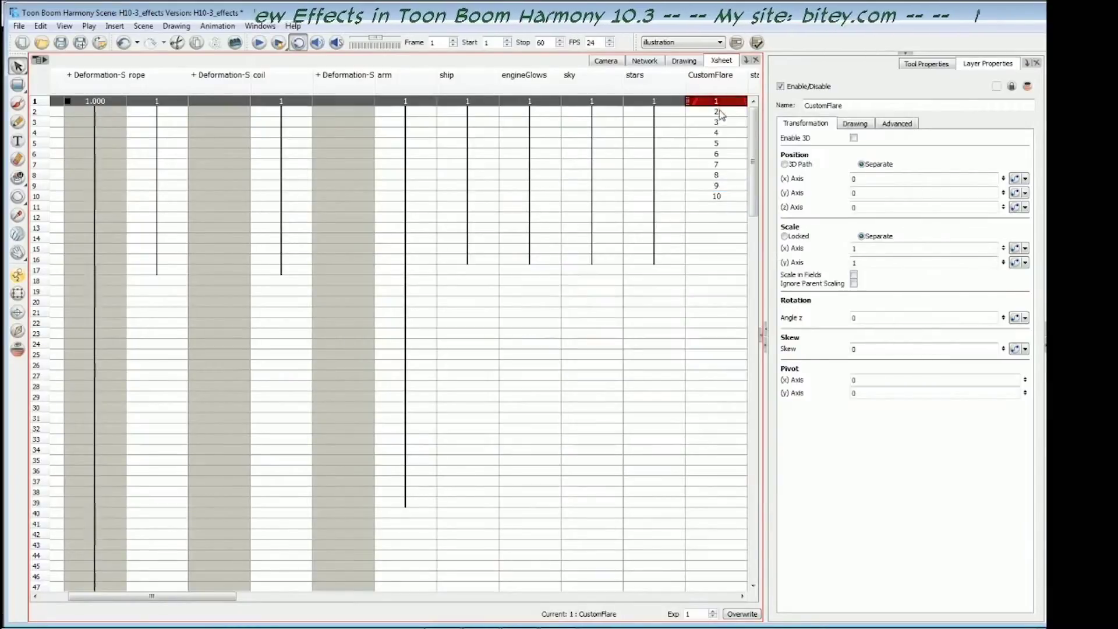
Step through the renamed CustomFlare cells in the Xsheet to check the drawing order up to frame 10
{"action": "left_click", "coordinate": [721, 113]}
{"action": "left_click", "coordinate": [722, 122]}
{"action": "left_click", "coordinate": [723, 102]}
{"action": "left_click", "coordinate": [721, 112]}
{"action": "left_click", "coordinate": [721, 123]}
{"action": "left_click", "coordinate": [723, 133]}
{"action": "left_click", "coordinate": [724, 143]}
{"action": "left_click", "coordinate": [725, 154]}
{"action": "left_click", "coordinate": [725, 164]}
{"action": "left_click", "coordinate": [725, 174]}
{"action": "left_click", "coordinate": [725, 186]}
{"action": "left_click", "coordinate": [726, 196]}
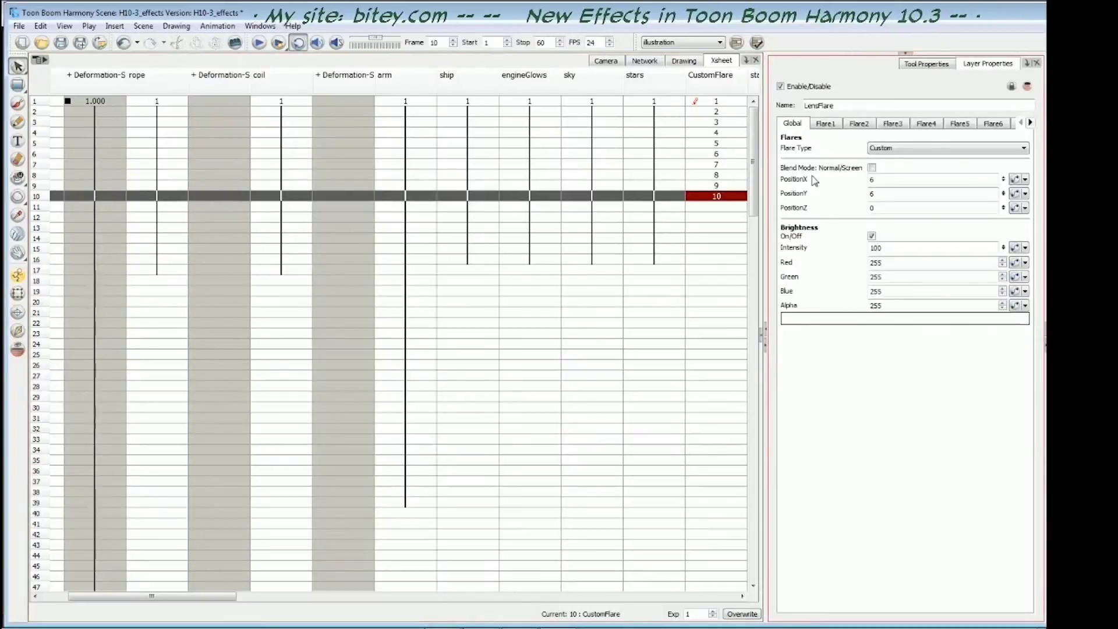
Review which drawing number each LensFlare element uses, from Flare1 to Flare6, and return to the Global settings
{"action": "left_click", "coordinate": [823, 126]}
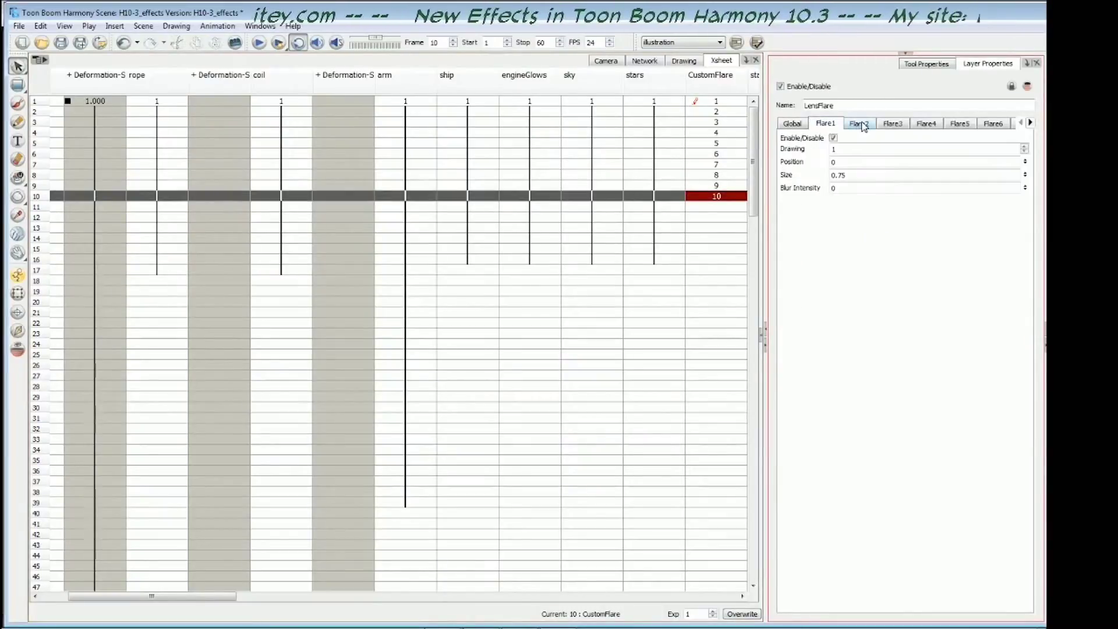
{"action": "left_click", "coordinate": [865, 126]}
{"action": "left_click", "coordinate": [894, 125]}
{"action": "left_click", "coordinate": [925, 125]}
{"action": "left_click", "coordinate": [959, 124]}
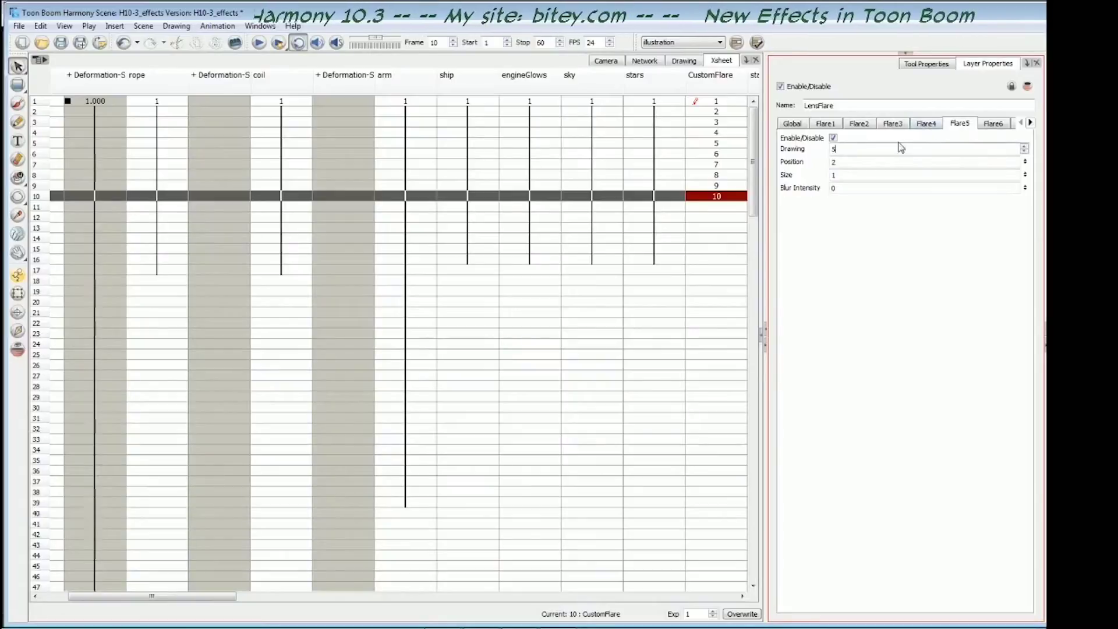
{"action": "left_click", "coordinate": [994, 125]}
{"action": "left_click", "coordinate": [829, 127]}
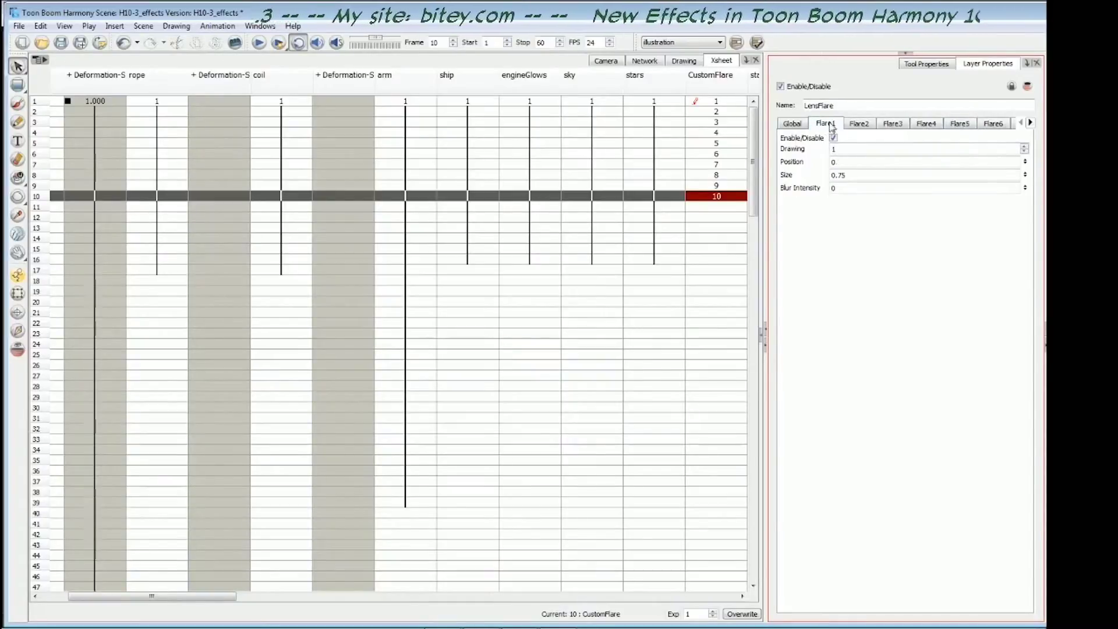
{"action": "left_click", "coordinate": [793, 124]}
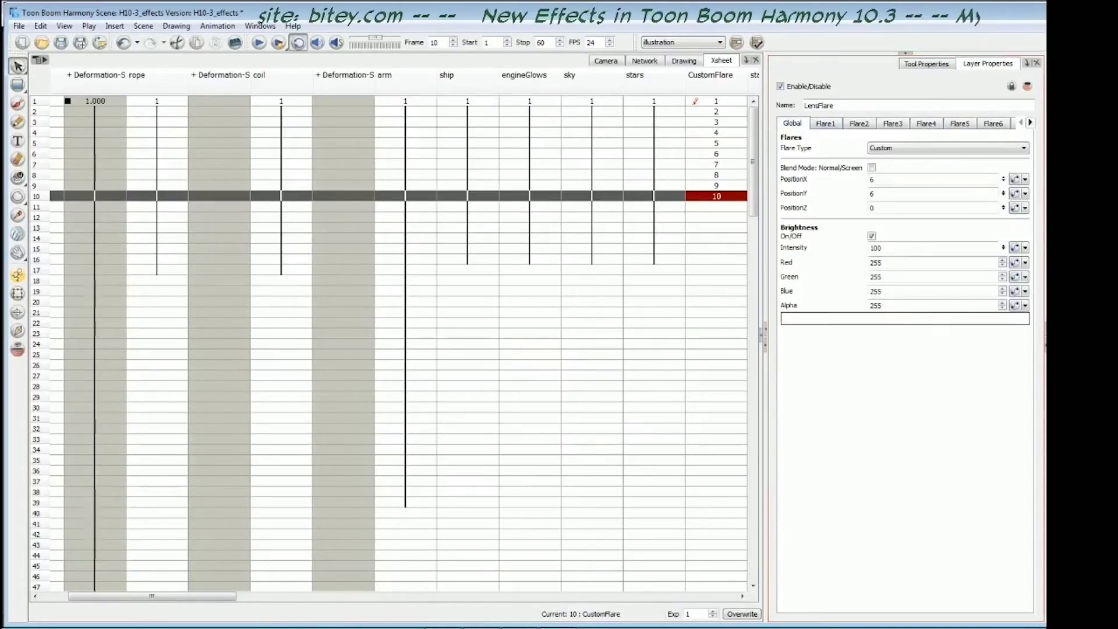
Return to the Camera view and compare the LensFlare's Flare1 and Flare2 settings with the displayed flare shapes
{"action": "left_click", "coordinate": [721, 61]}
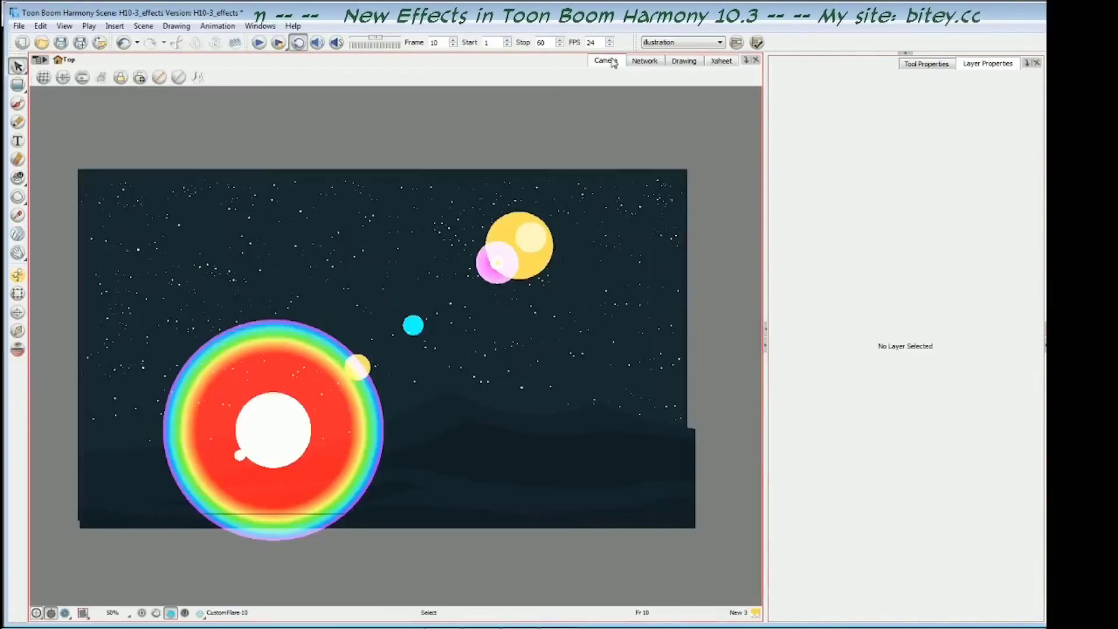
{"action": "left_click", "coordinate": [605, 61]}
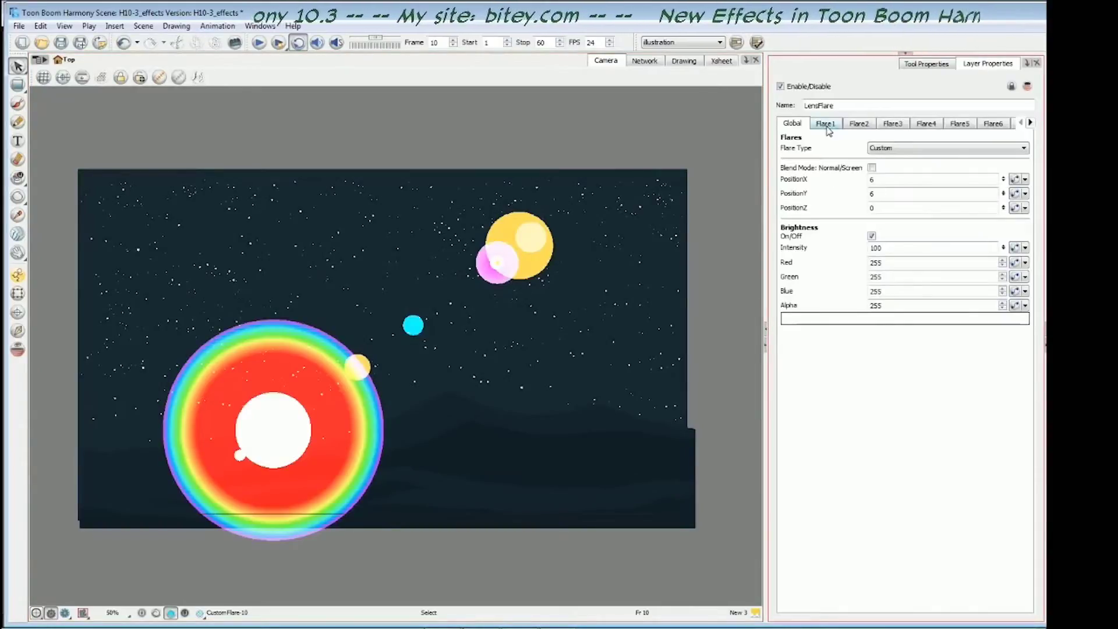
{"action": "left_click", "coordinate": [825, 124]}
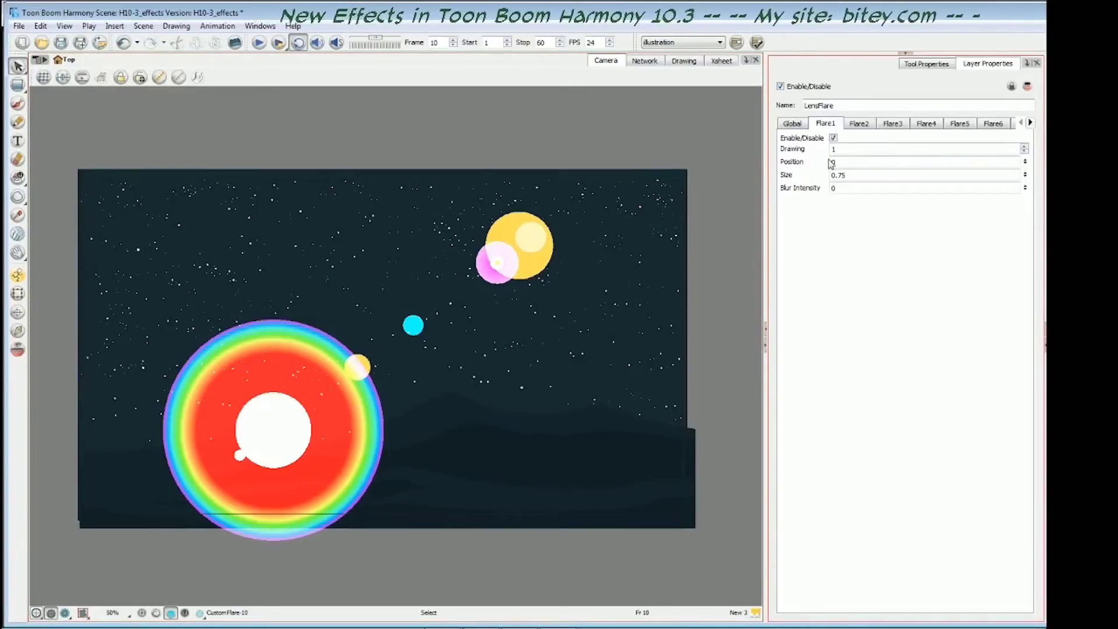
{"action": "left_click", "coordinate": [859, 124]}
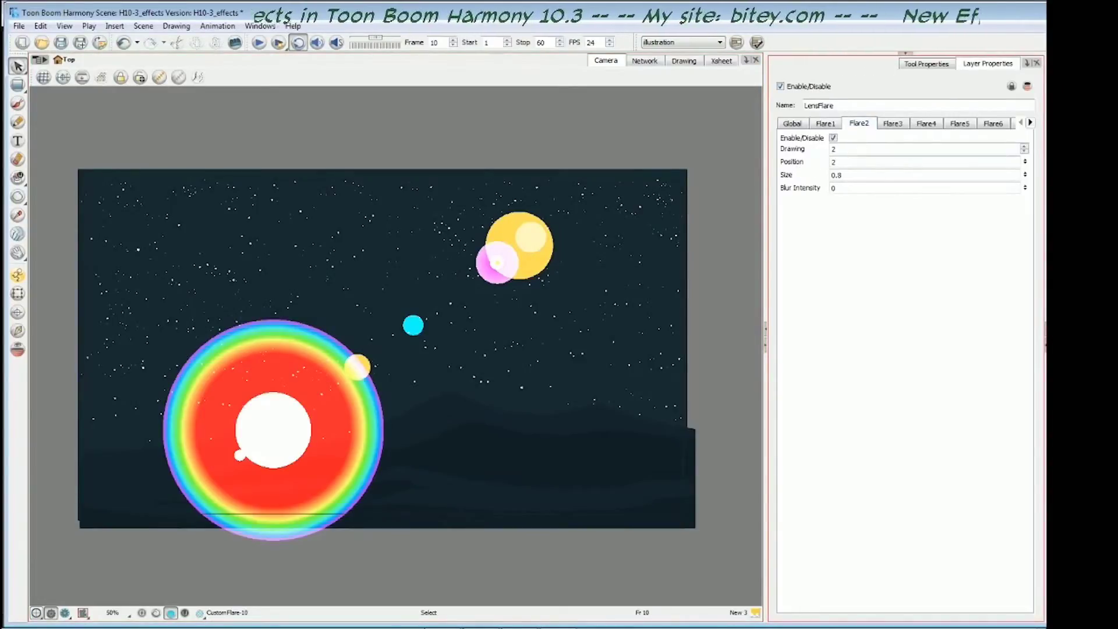
{"action": "left_click", "coordinate": [824, 124]}
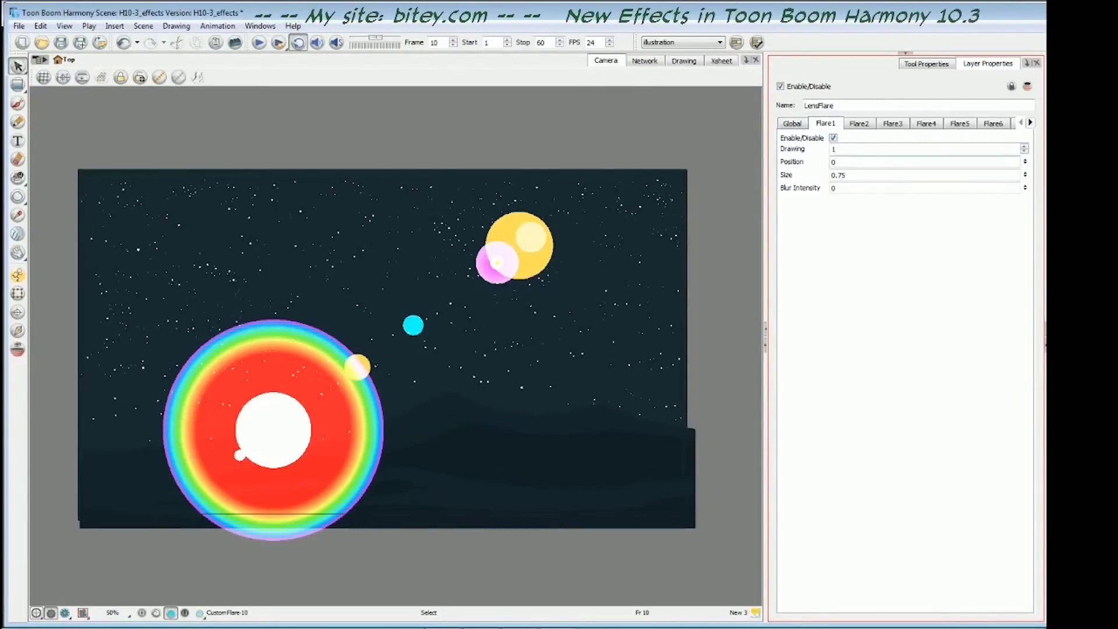
Set the Position of the LensFlare's Flare2 element to 0.2
{"action": "left_click", "coordinate": [858, 123]}
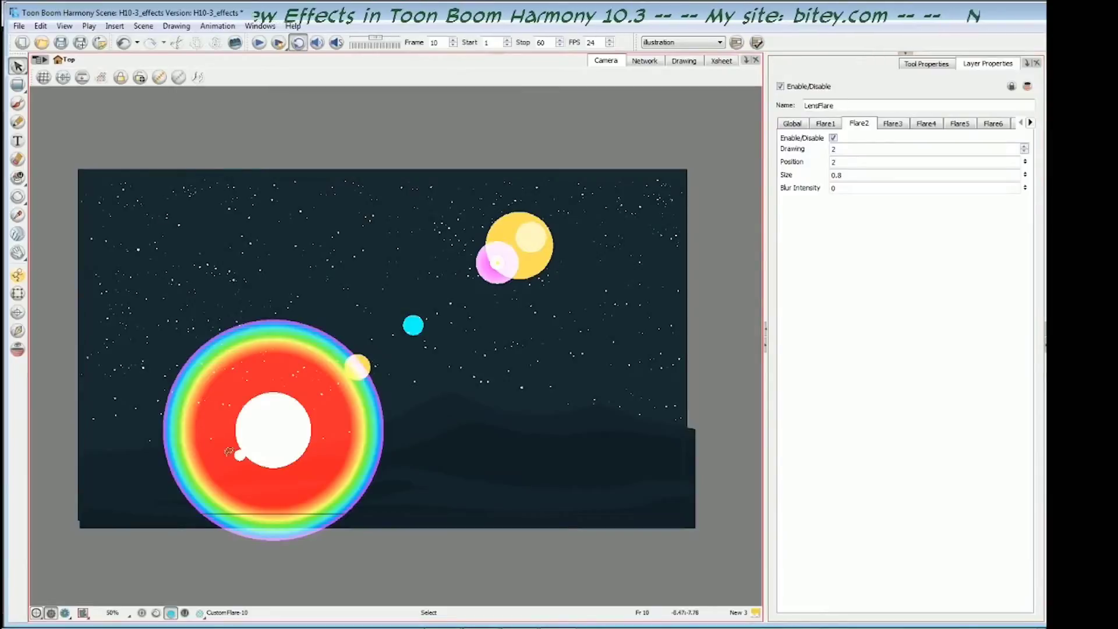
{"action": "double_click", "coordinate": [833, 162]}
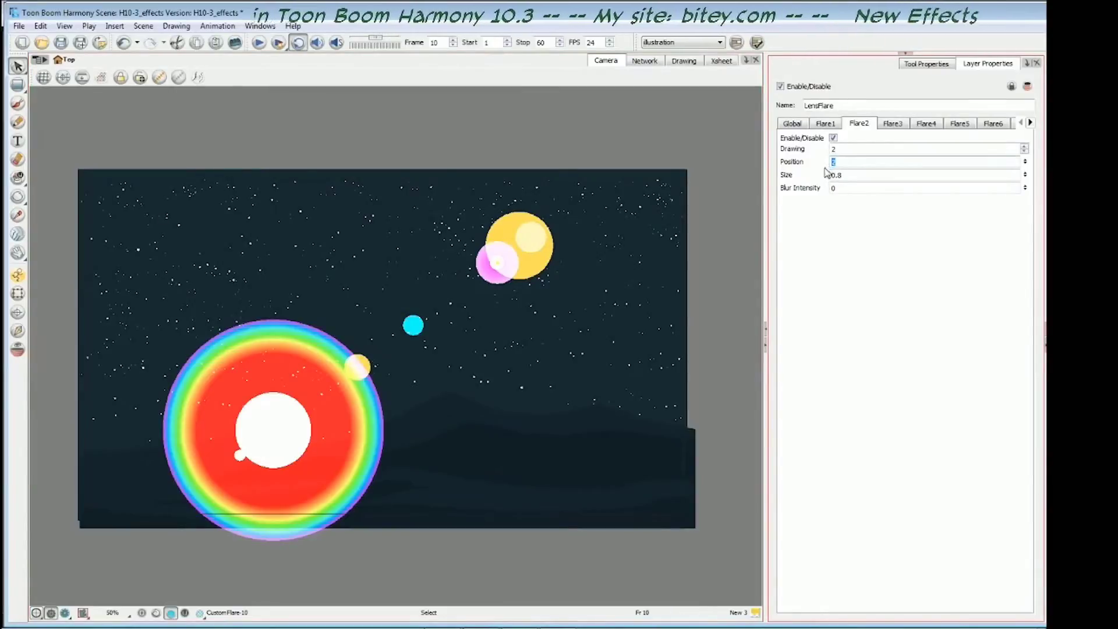
{"action": "type", "text": "0.2"}
{"action": "key", "text": "Return"}
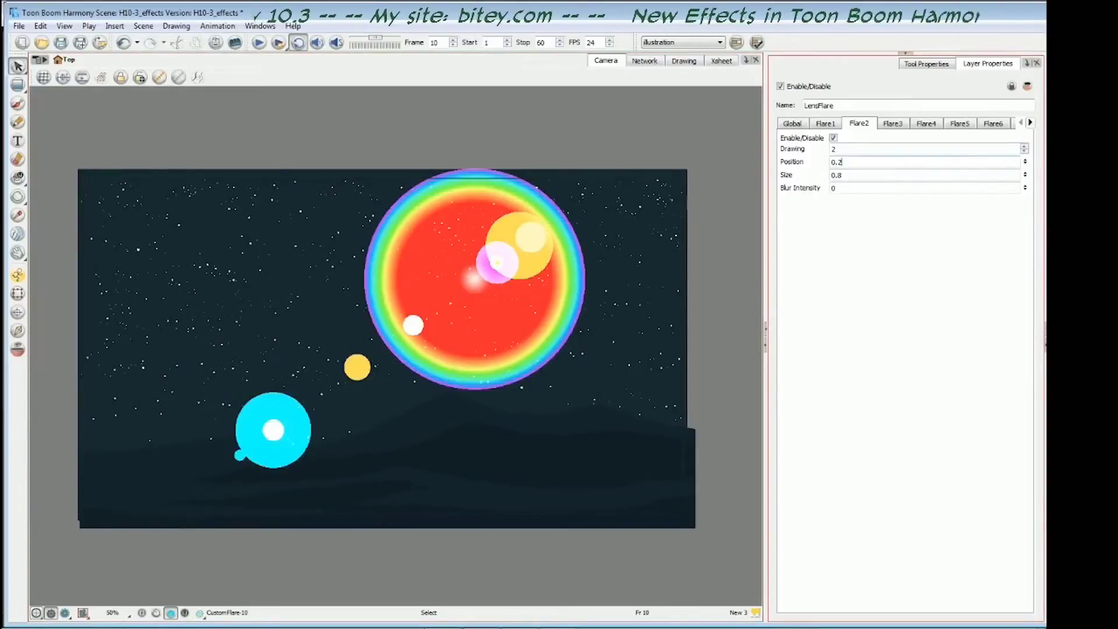
Set the Position of the LensFlare's Flare2 element to 0.1
{"action": "double_click", "coordinate": [839, 162]}
{"action": "type", "text": "1"}
{"action": "key", "text": "Return"}
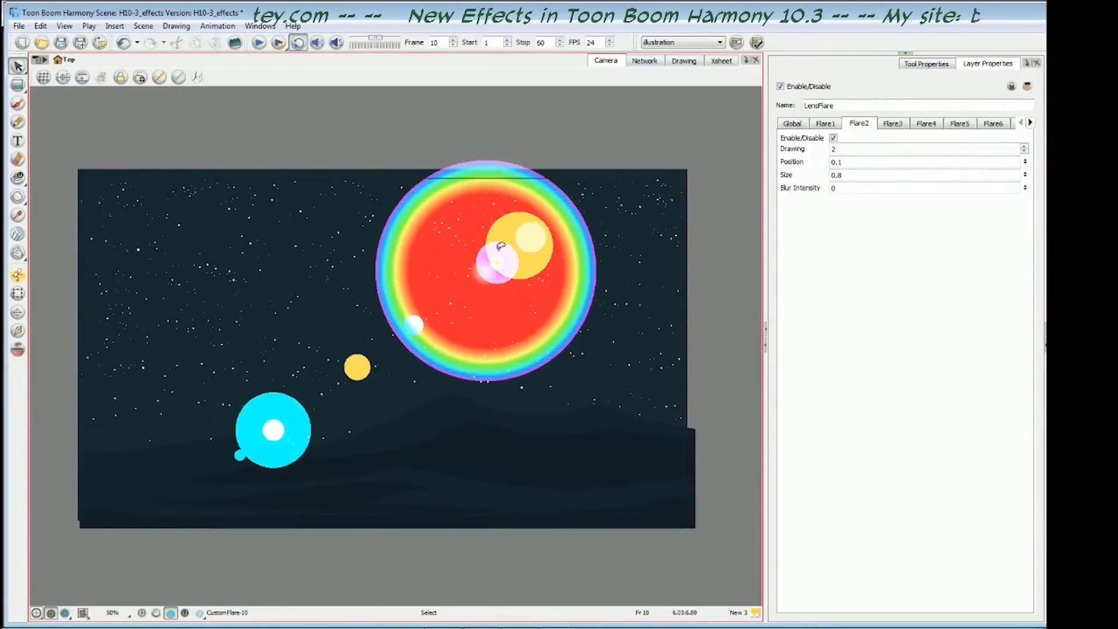
Set the Position of the LensFlare's Flare3 element to 0.45, trying 0.2 and 0.3 on the way
{"action": "left_click", "coordinate": [897, 125]}
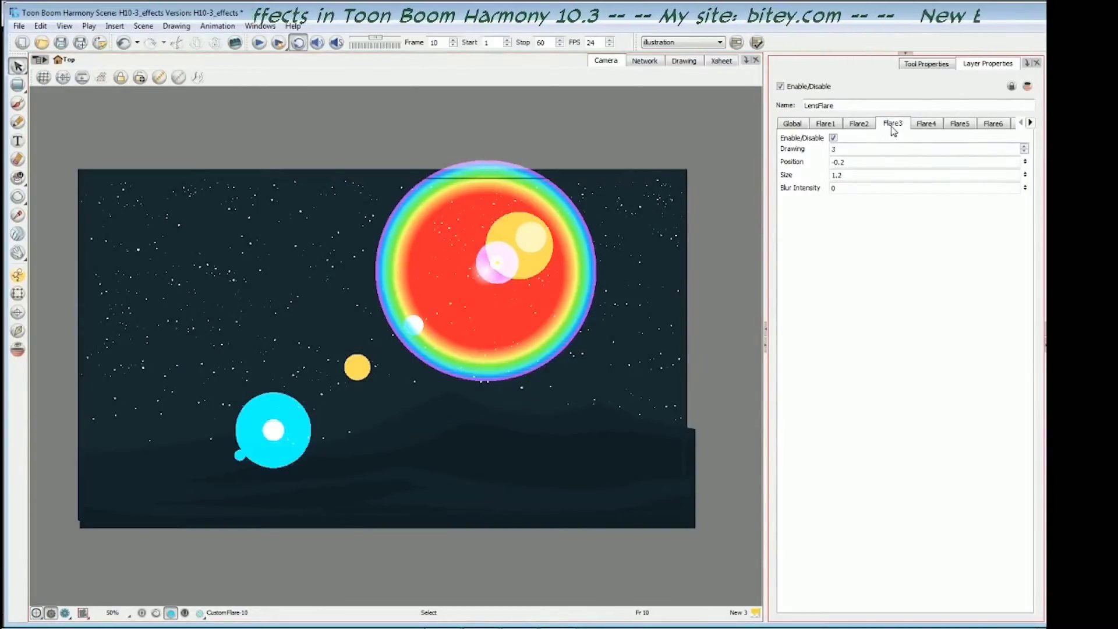
{"action": "left_click_drag", "start_coordinate": [848, 162], "coordinate": [829, 163]}
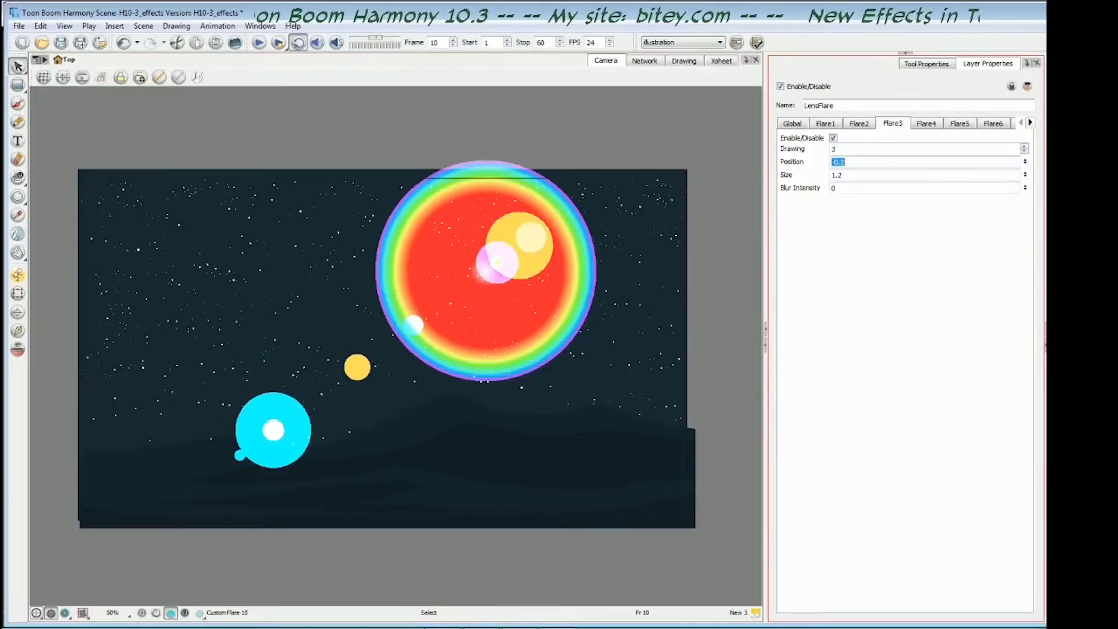
{"action": "key", "text": "Return"}
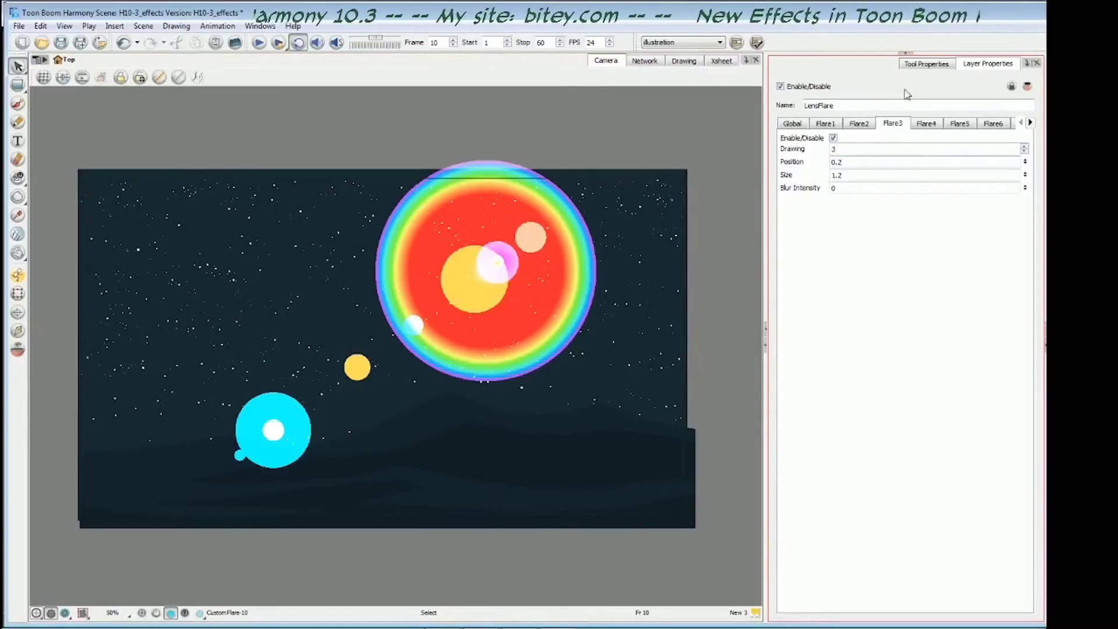
{"action": "left_click_drag", "start_coordinate": [843, 162], "coordinate": [838, 162]}
{"action": "type", "text": "3"}
{"action": "key", "text": "Return"}
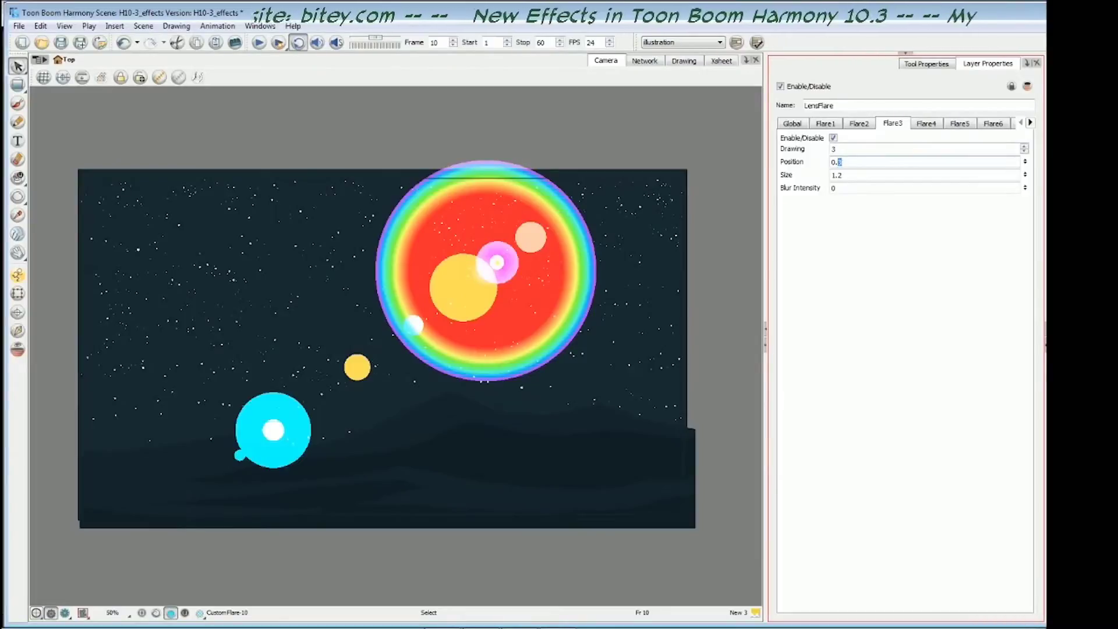
{"action": "type", "text": "45"}
{"action": "key", "text": "Return"}
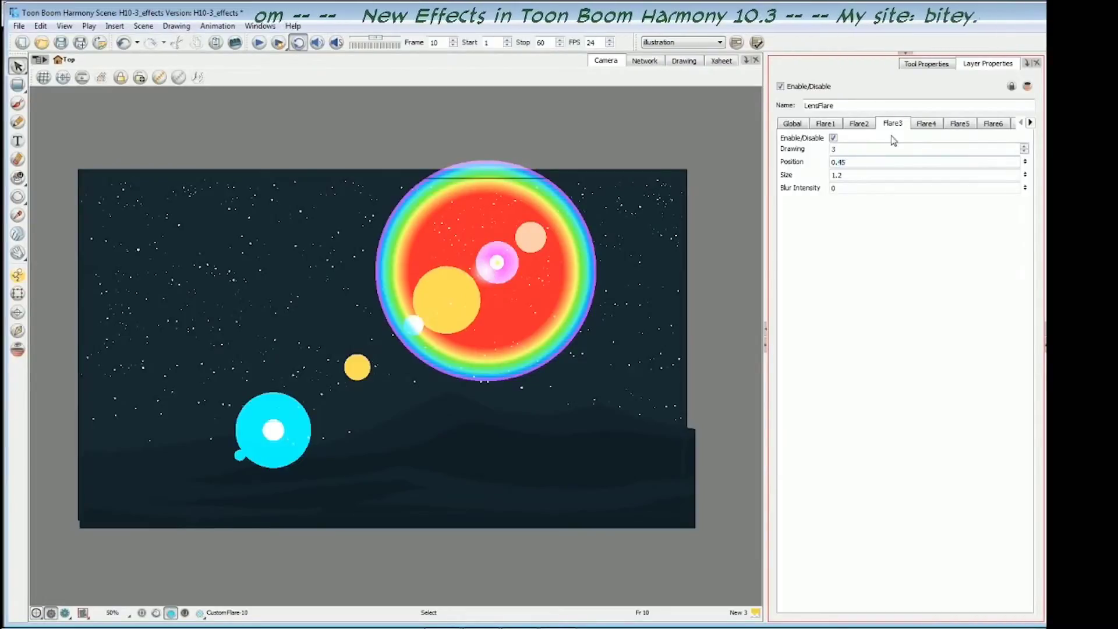
Check the Flare4 settings and set the Position of the Flare5 element to 1.2, trying 3 first
{"action": "left_click", "coordinate": [925, 123]}
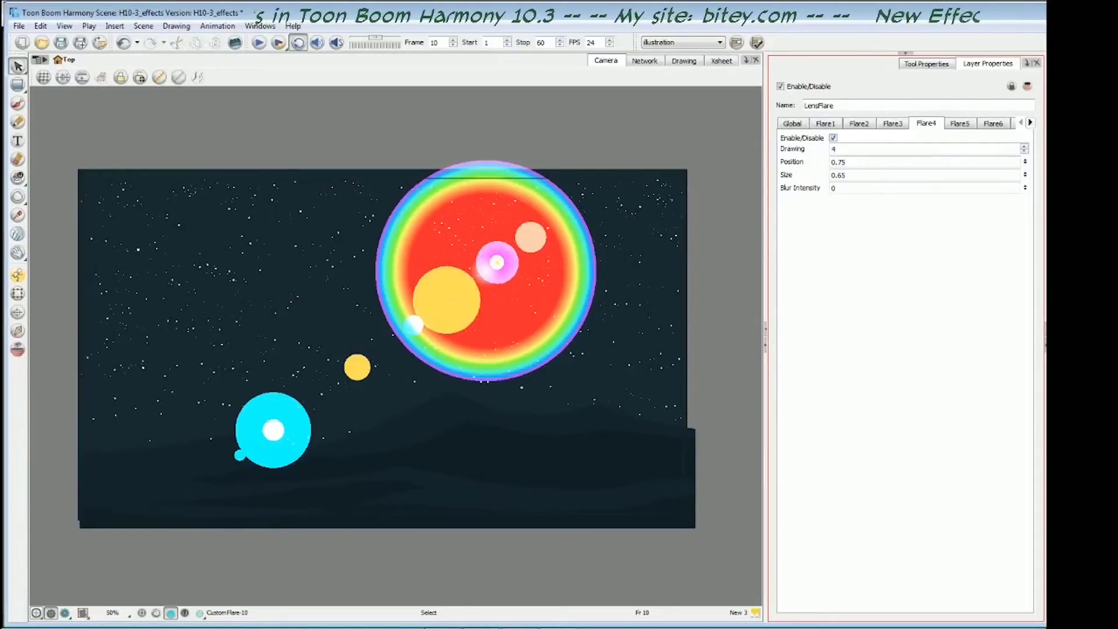
{"action": "left_click", "coordinate": [959, 123]}
{"action": "double_click", "coordinate": [833, 162]}
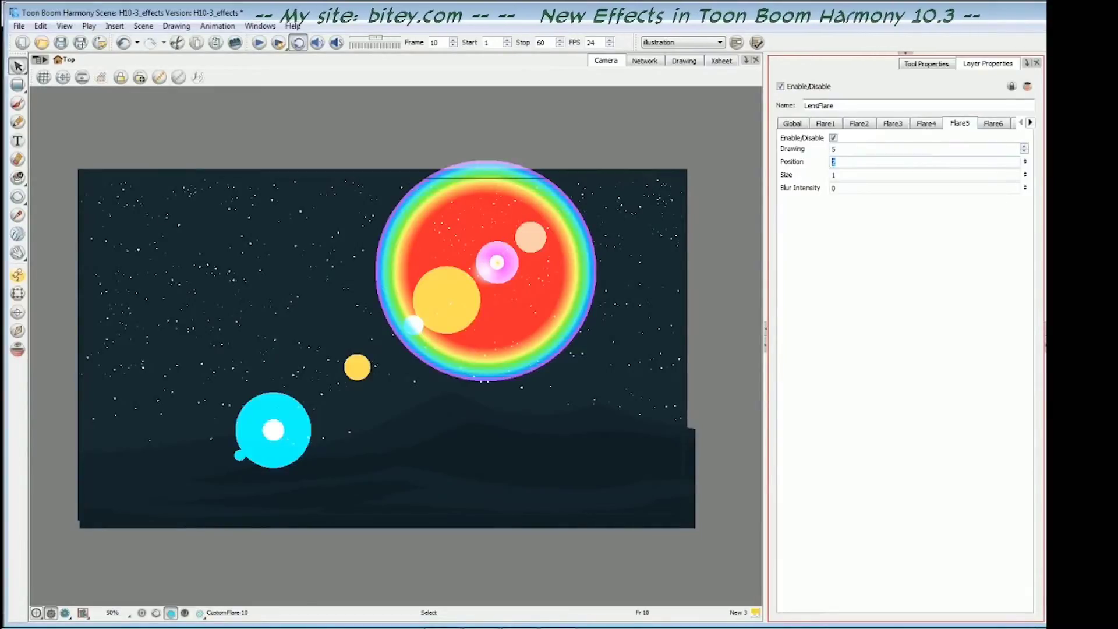
{"action": "type", "text": "3"}
{"action": "key", "text": "Return"}
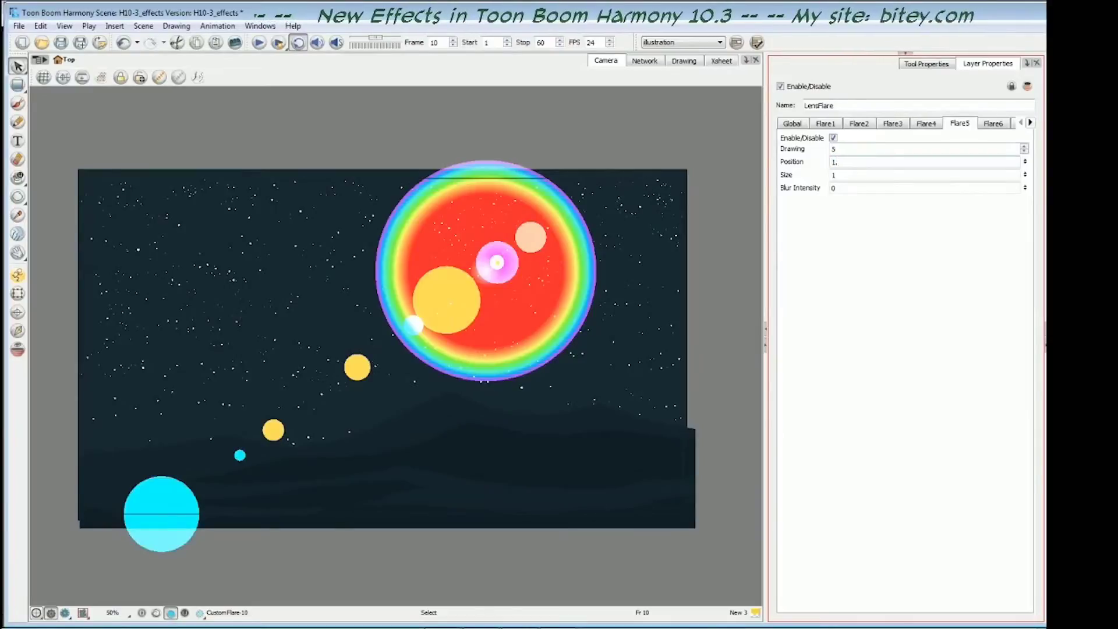
{"action": "type", "text": "1.2"}
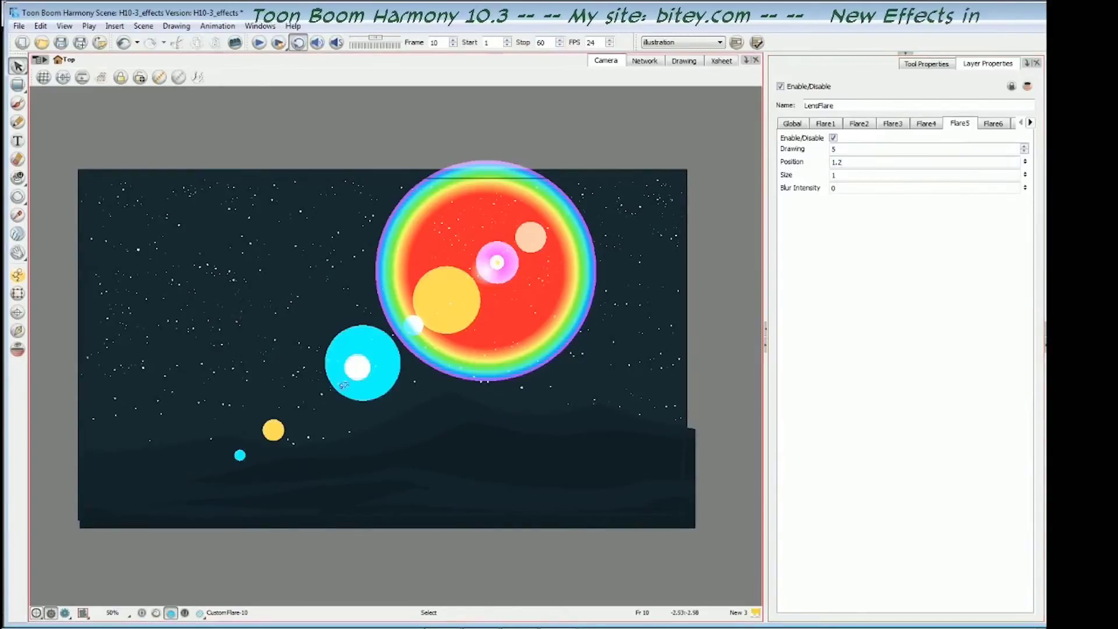
Set the Position of the LensFlare's Flare6 element to 1.5
{"action": "left_click", "coordinate": [992, 123]}
{"action": "left_click", "coordinate": [1029, 122]}
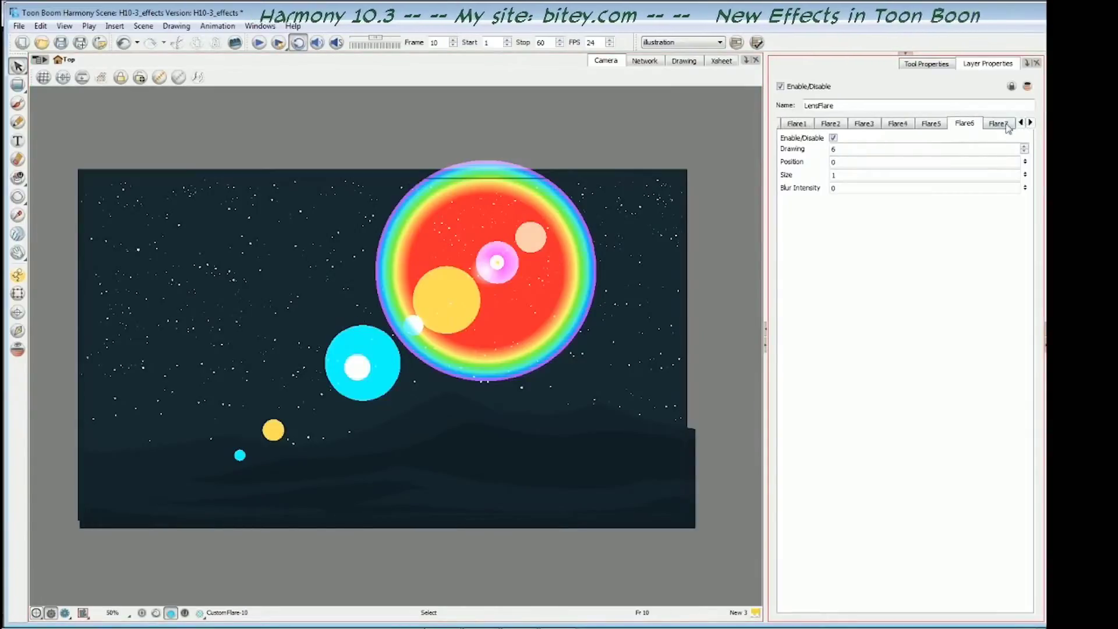
{"action": "left_click", "coordinate": [929, 124]}
{"action": "left_click", "coordinate": [964, 124]}
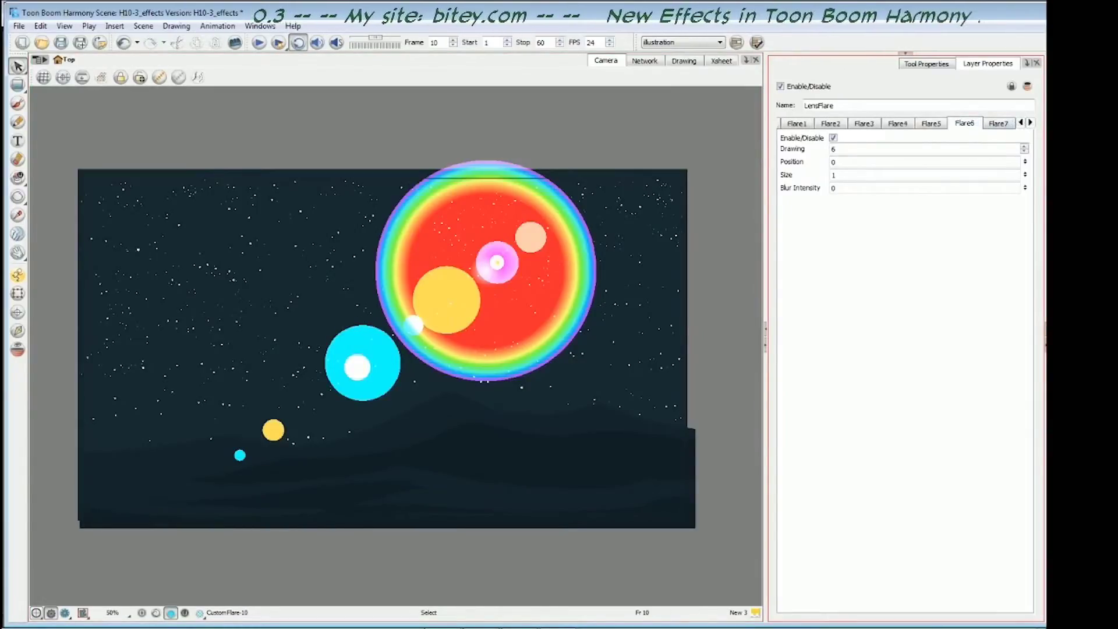
{"action": "double_click", "coordinate": [833, 162]}
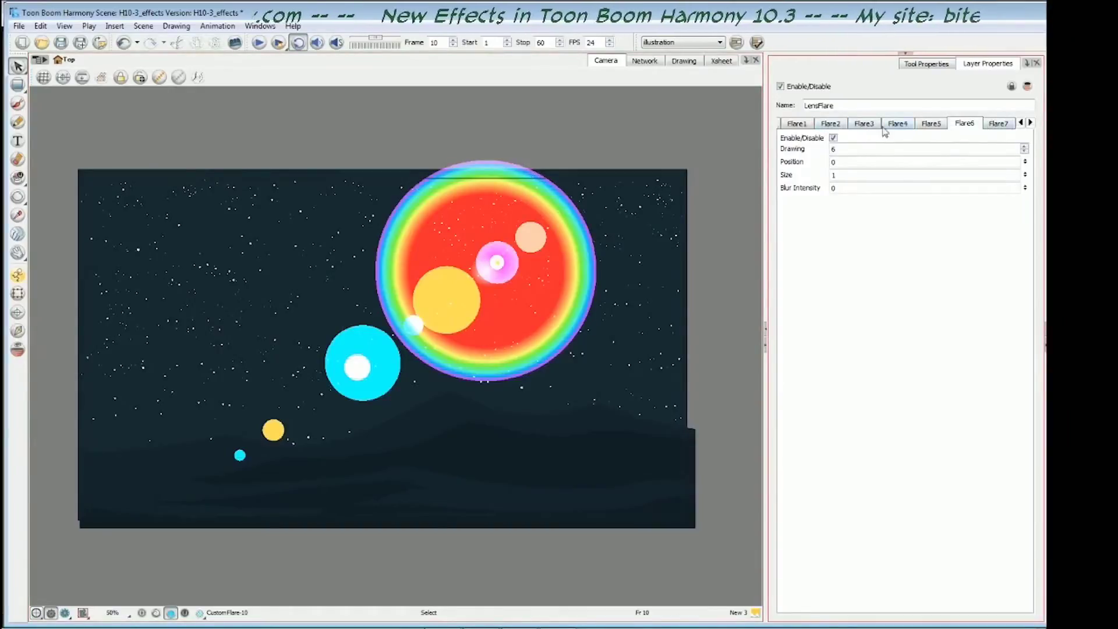
{"action": "double_click", "coordinate": [833, 161]}
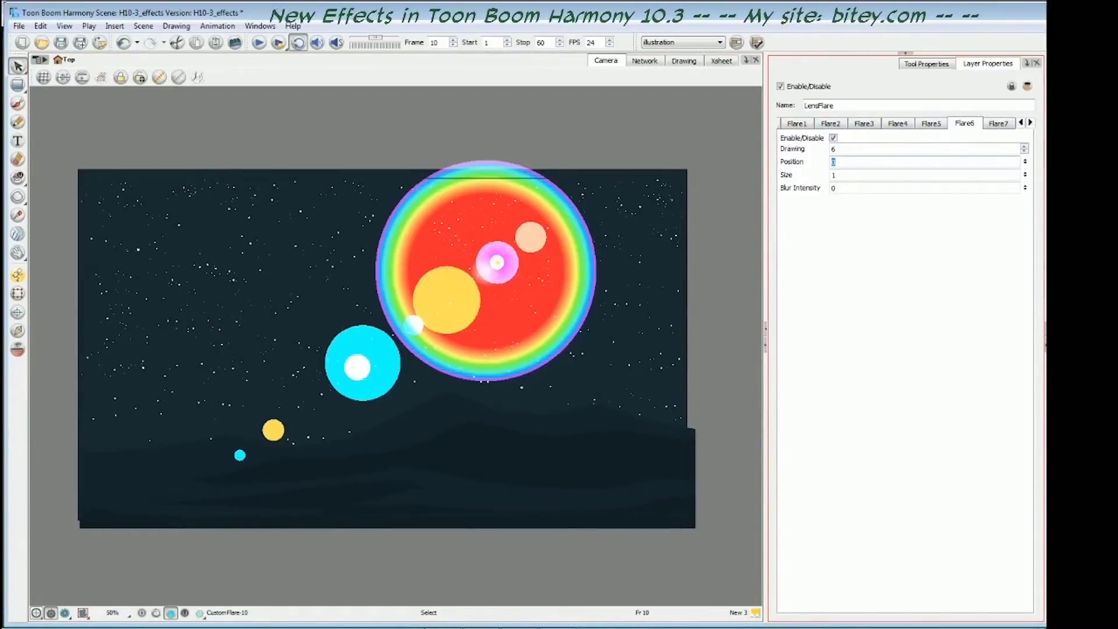
{"action": "type", "text": "1.5"}
{"action": "key", "text": "Return"}
Set the Position of the LensFlare's Flare7 element to 1.5 and adjust it to 1.6
{"action": "left_click", "coordinate": [1001, 123]}
{"action": "double_click", "coordinate": [830, 163]}
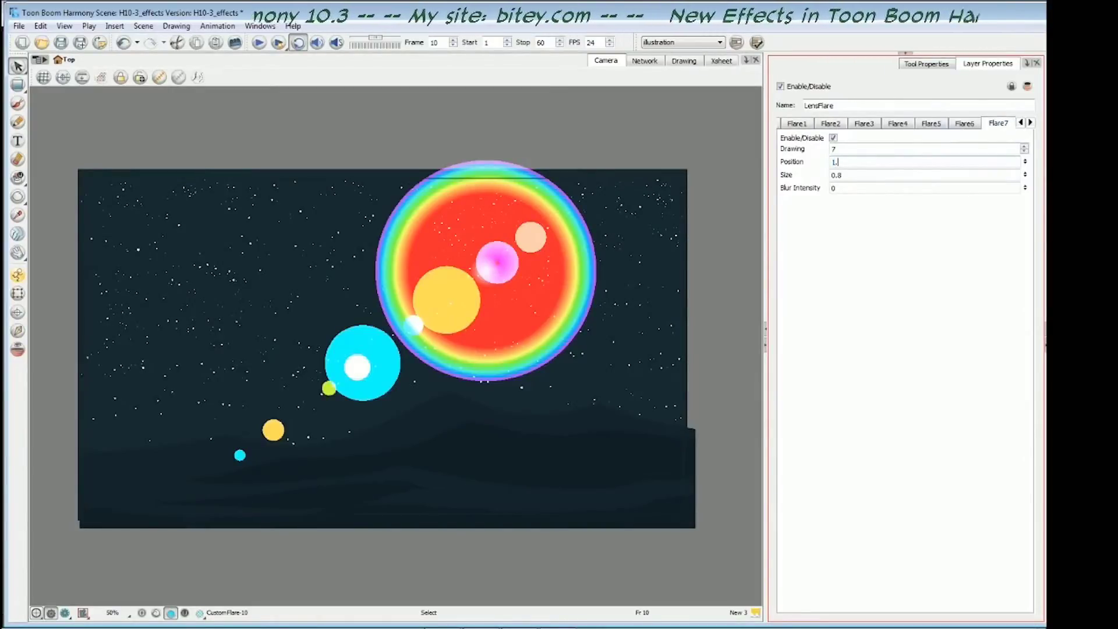
{"action": "type", "text": "1.5"}
{"action": "key", "text": "Return"}
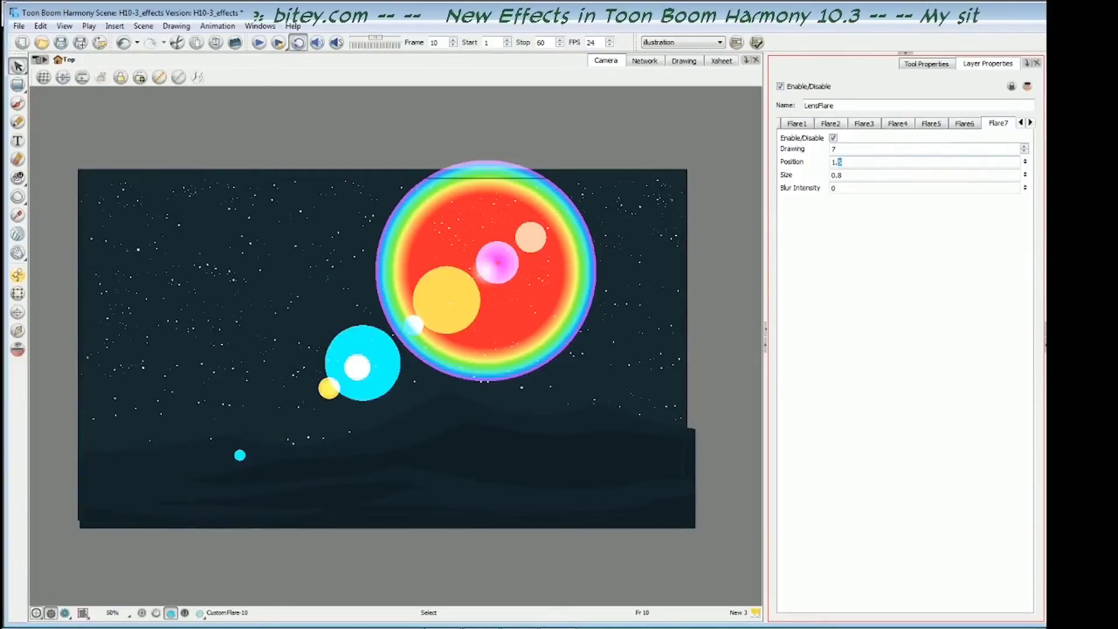
{"action": "type", "text": "6"}
{"action": "key", "text": "Return"}
Set the Position of the LensFlare's Flare8 element to 2
{"action": "left_click", "coordinate": [1029, 123]}
{"action": "left_click", "coordinate": [1029, 123]}
{"action": "left_click", "coordinate": [1029, 123]}
{"action": "left_click", "coordinate": [926, 123]}
{"action": "left_click_drag", "start_coordinate": [846, 163], "coordinate": [831, 163]}
{"action": "type", "text": "2"}
{"action": "key", "text": "Return"}
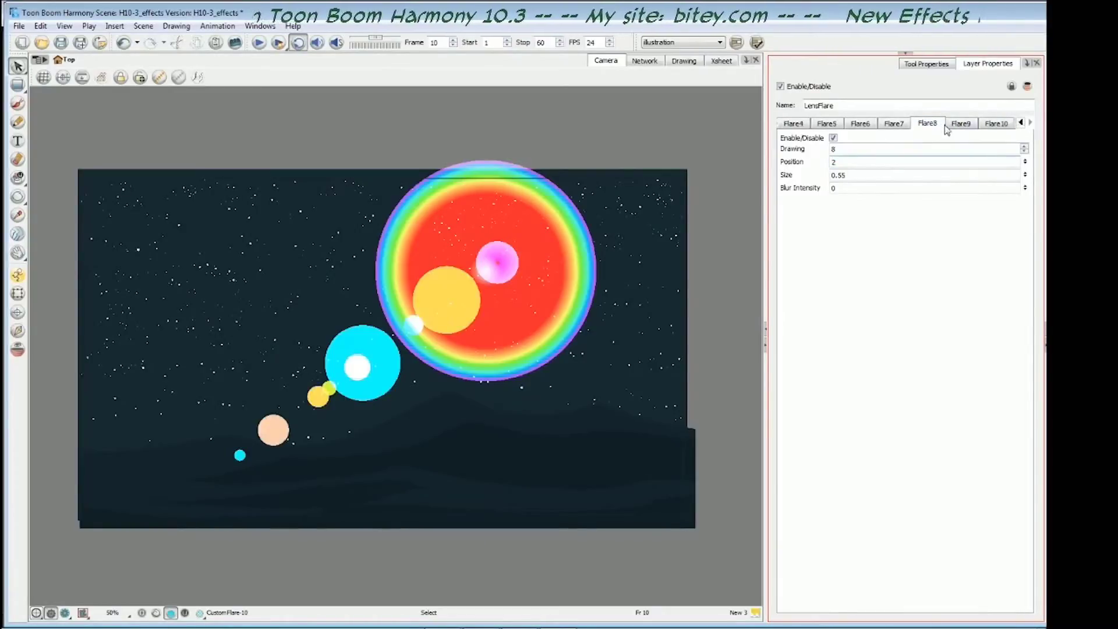
Set the Position of the LensFlare's Flare9 element to 2.3 and adjust it to 2.8
{"action": "left_click", "coordinate": [961, 123]}
{"action": "left_click_drag", "start_coordinate": [845, 163], "coordinate": [830, 164]}
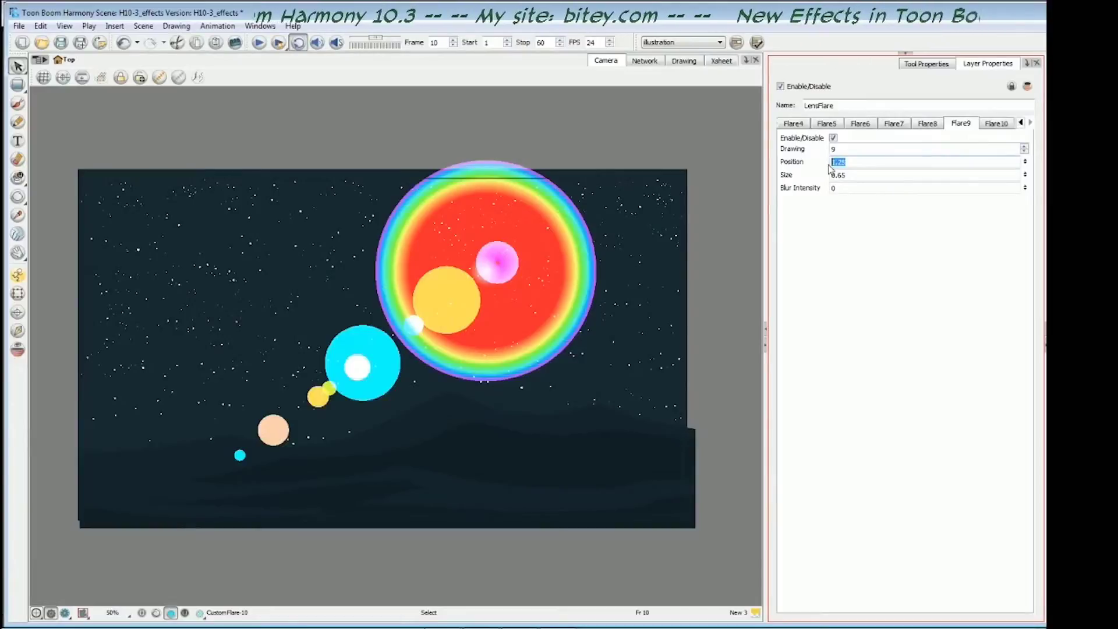
{"action": "type", "text": "2.3"}
{"action": "key", "text": "Return"}
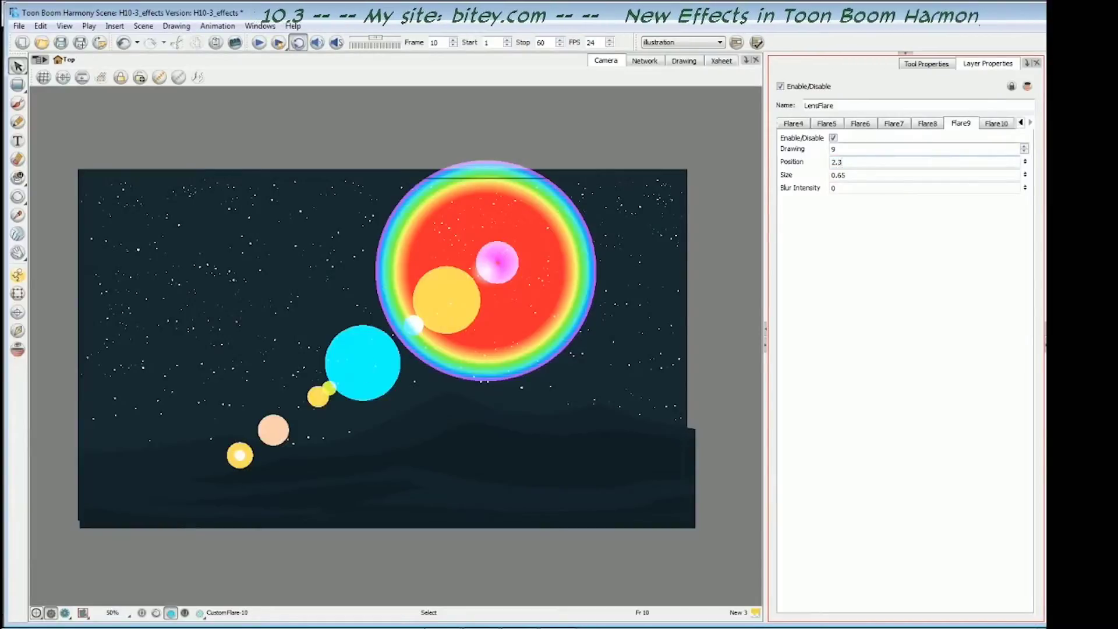
{"action": "left_click_drag", "start_coordinate": [841, 162], "coordinate": [838, 162]}
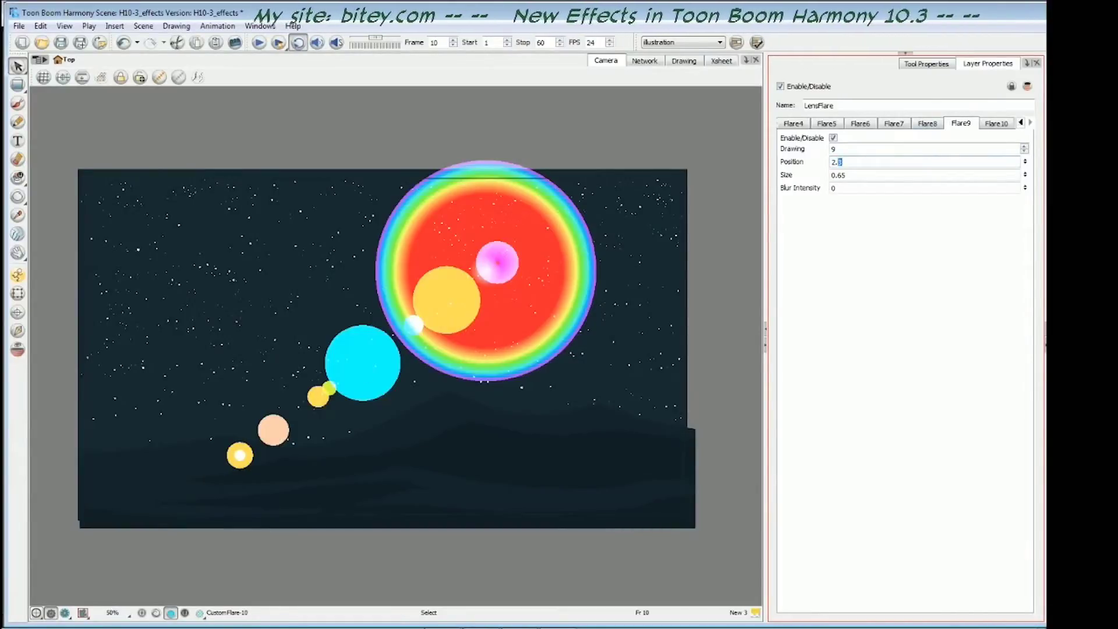
{"action": "type", "text": "8"}
Set the Position of the LensFlare's Flare10 element to 2.9
{"action": "left_click", "coordinate": [994, 124]}
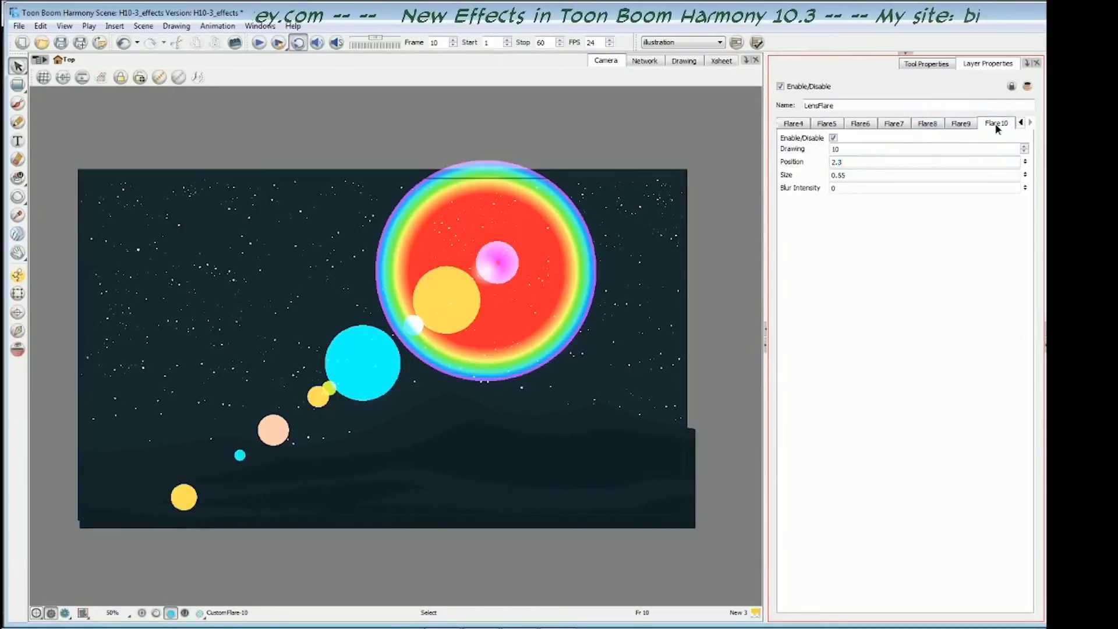
{"action": "left_click_drag", "start_coordinate": [842, 162], "coordinate": [838, 161]}
{"action": "type", "text": "9"}
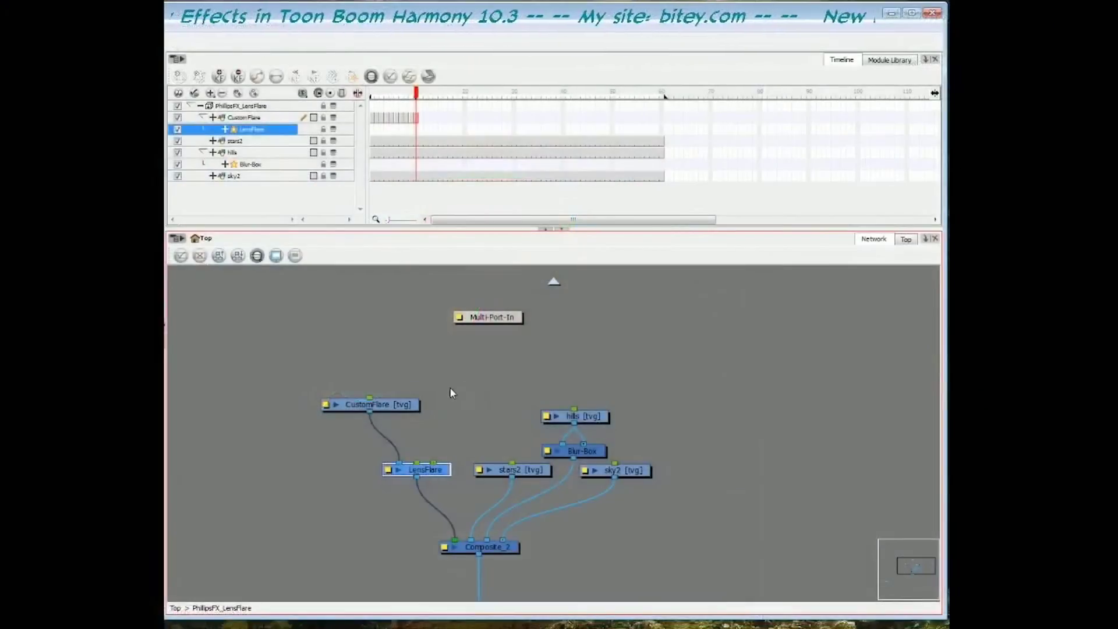
Add a Peg module from the Move category to the network and connect it to the LensFlare module's last input port
{"action": "left_click", "coordinate": [445, 470]}
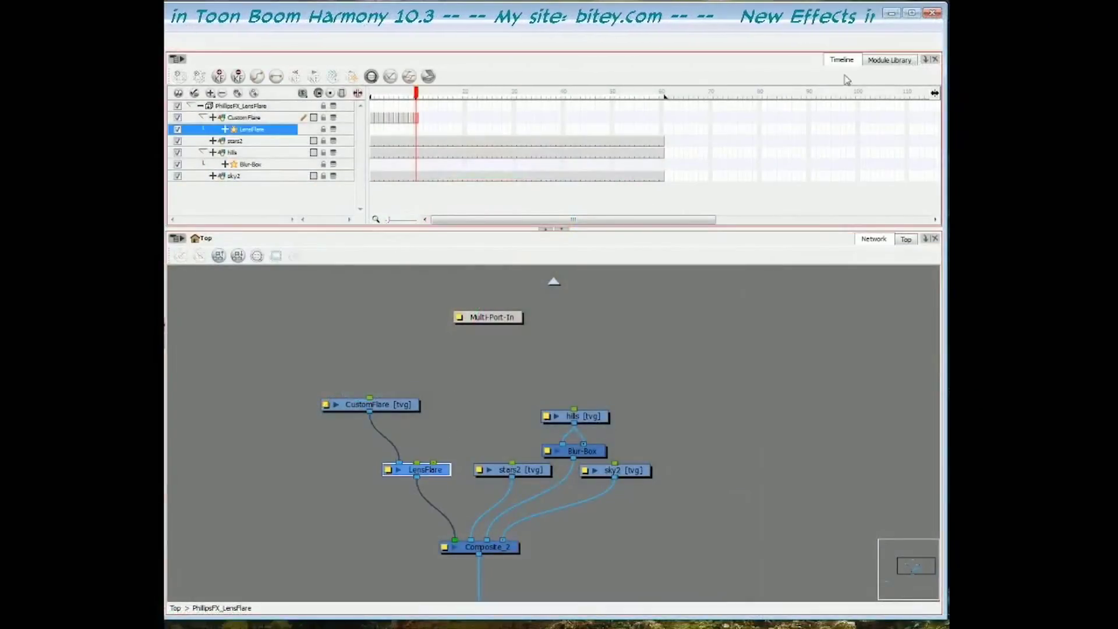
{"action": "left_click", "coordinate": [888, 60]}
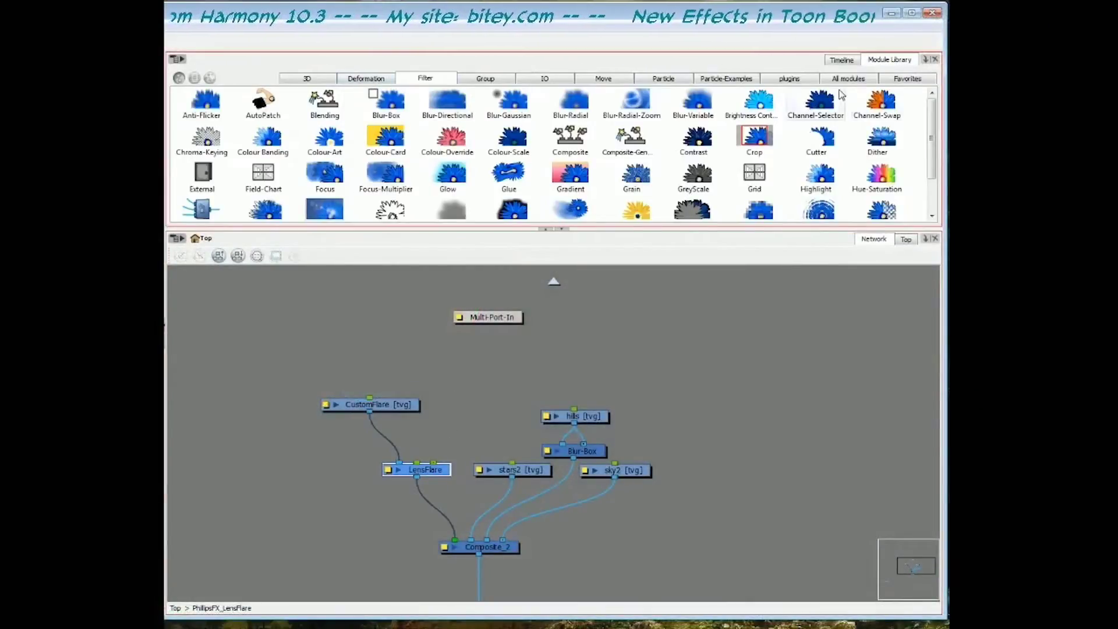
{"action": "left_click", "coordinate": [617, 80]}
{"action": "left_click_drag", "start_coordinate": [446, 105], "coordinate": [432, 463]}
{"action": "left_click_drag", "start_coordinate": [459, 422], "coordinate": [470, 409]}
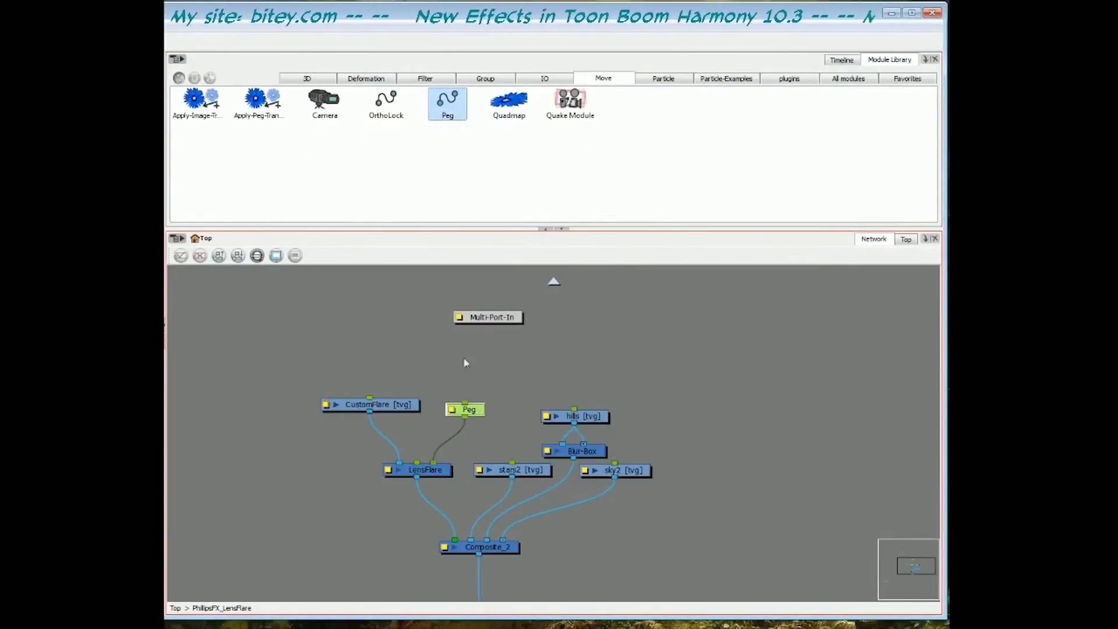
Rename the new peg above the LensFlare module as SwingPeg
{"action": "left_click", "coordinate": [453, 410]}
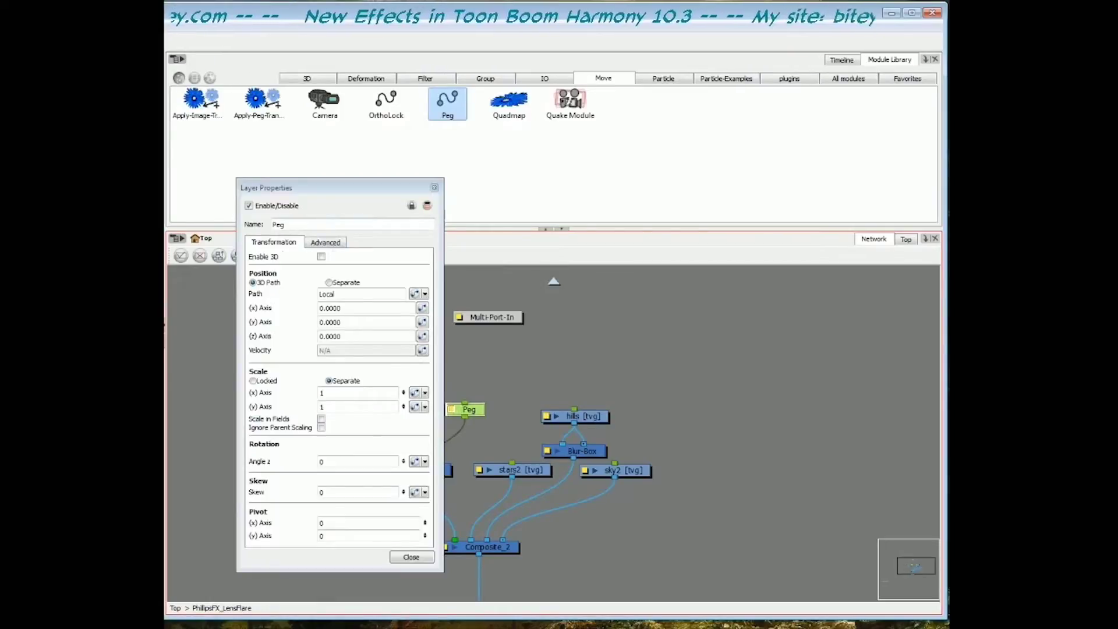
{"action": "left_click", "coordinate": [273, 224]}
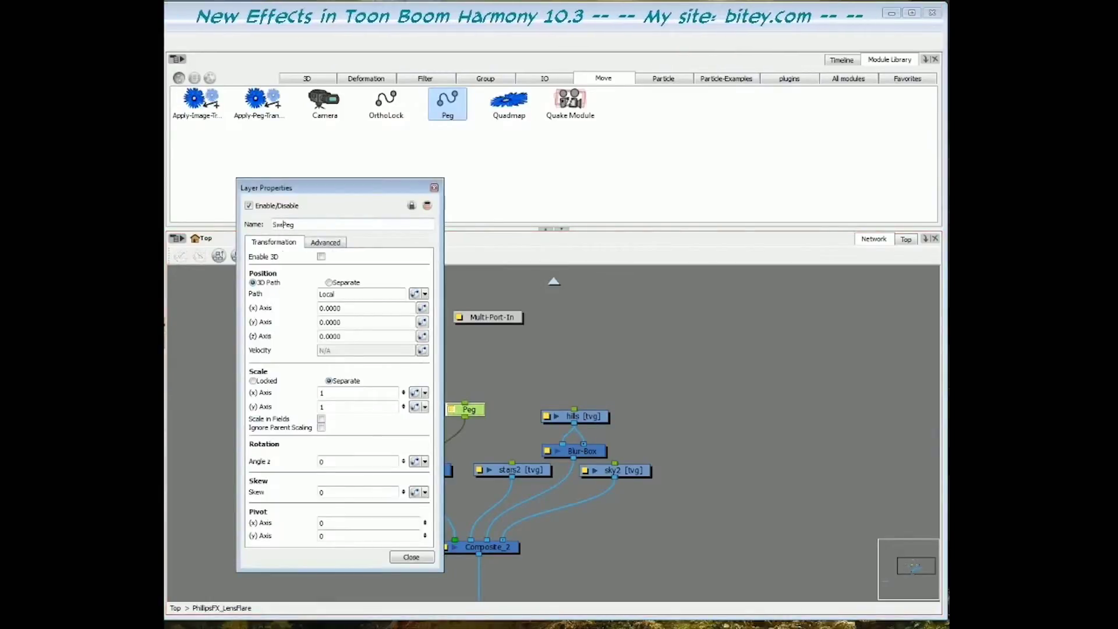
{"action": "left_click", "coordinate": [434, 188]}
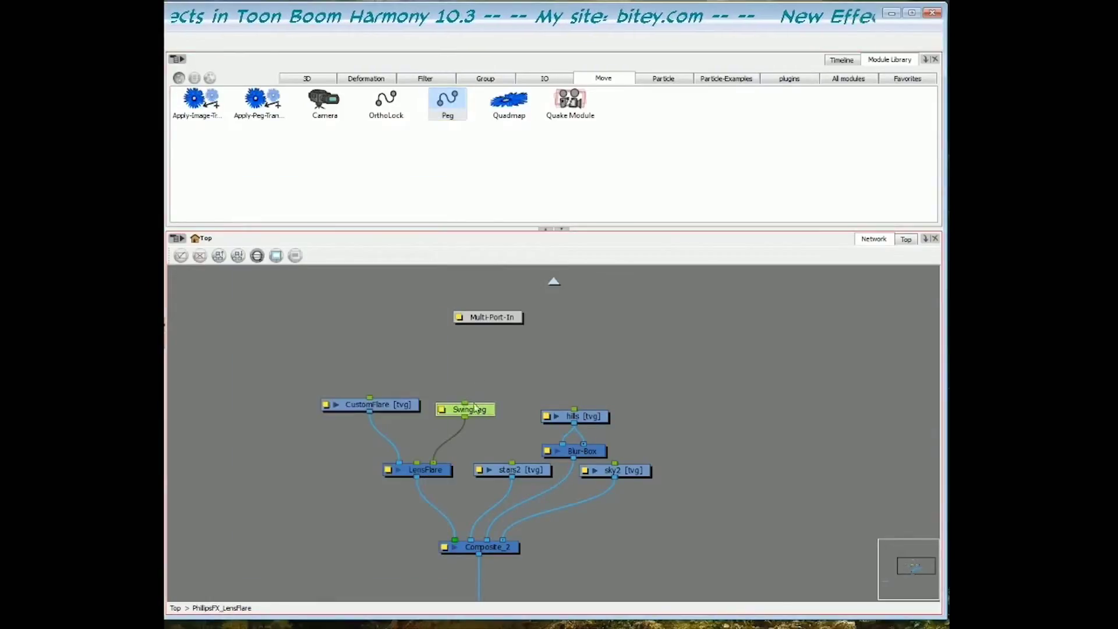
{"action": "left_click_drag", "start_coordinate": [495, 407], "coordinate": [495, 405]}
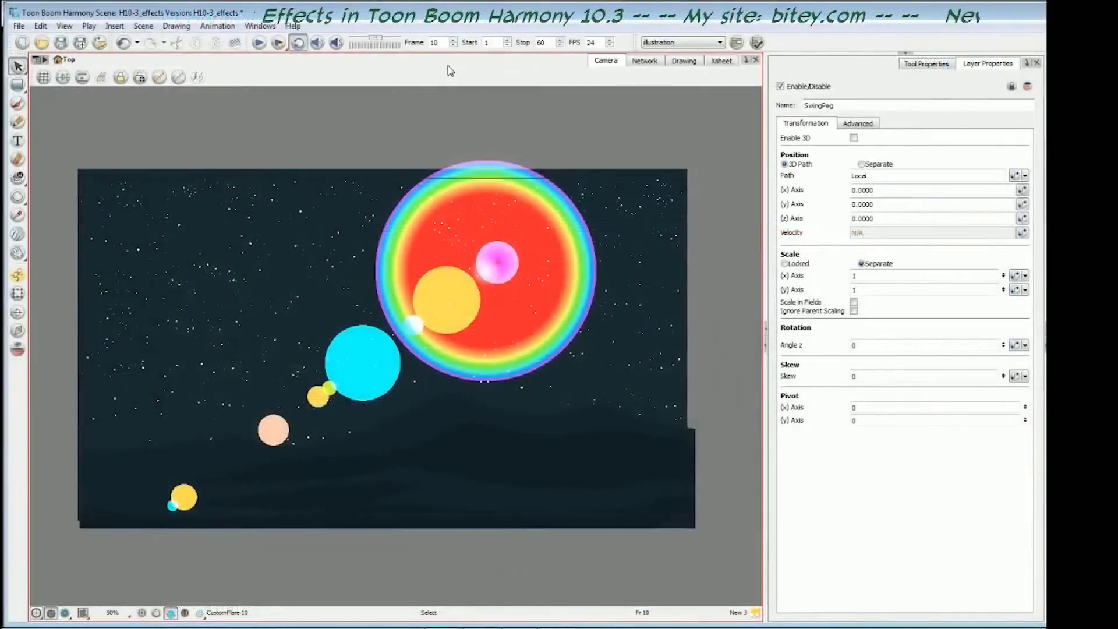
Shift SwingPeg's pivot to the centre of the main flare and translate the peg to about 4.63 E, 2.36 S
{"action": "key", "text": "alt+2"}
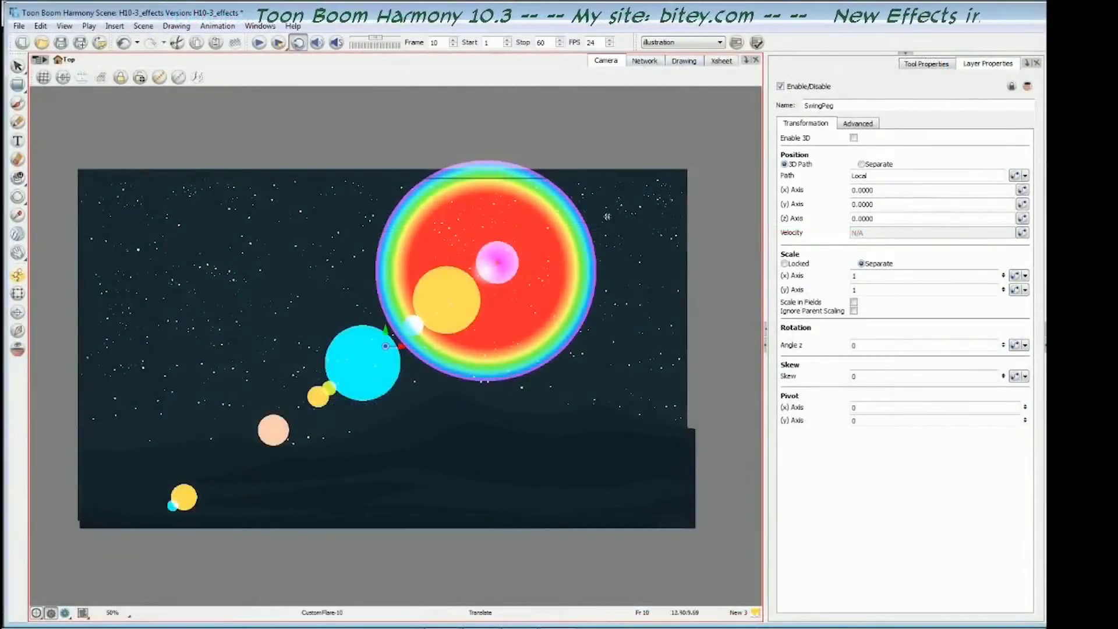
{"action": "left_click_drag", "start_coordinate": [527, 332], "coordinate": [428, 386]}
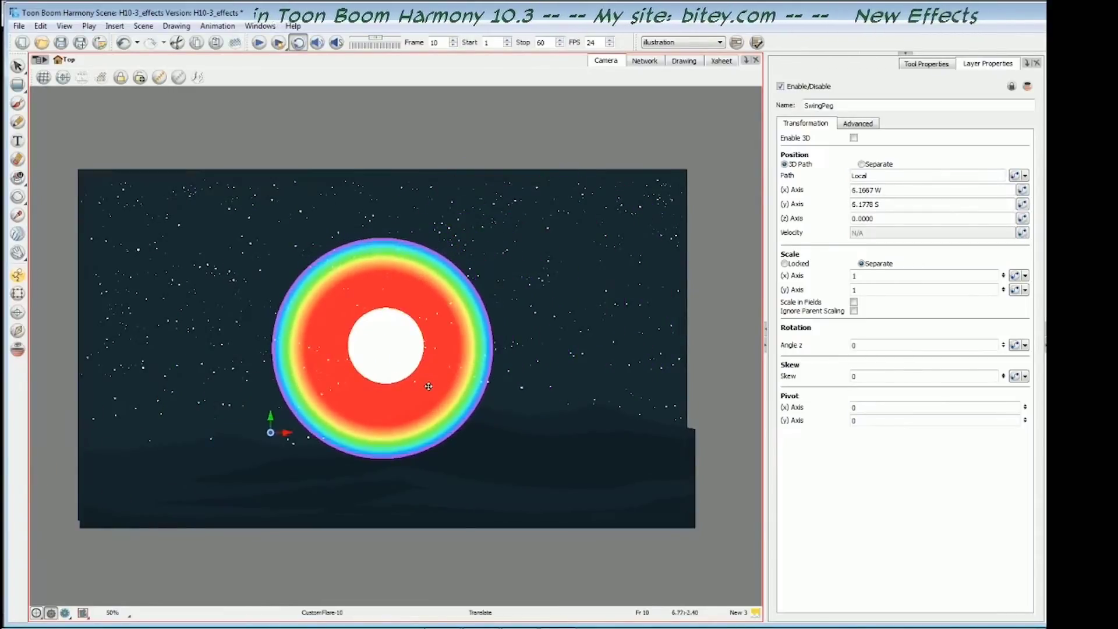
{"action": "left_click_drag", "start_coordinate": [270, 433], "coordinate": [378, 348]}
{"action": "left_click_drag", "start_coordinate": [413, 388], "coordinate": [624, 299]}
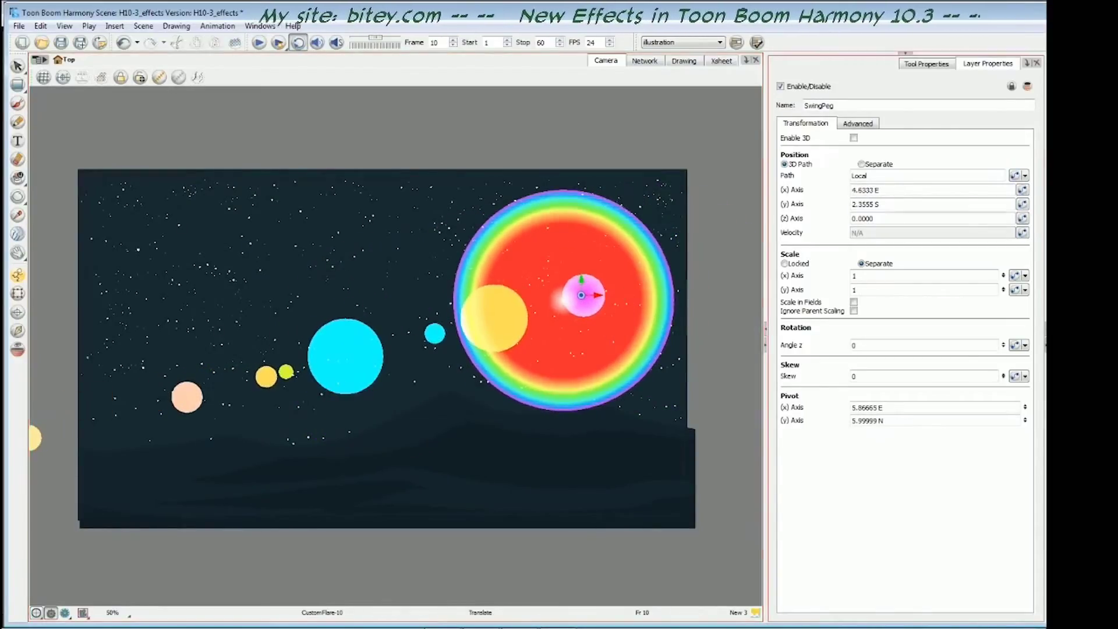
Keyframe SwingPeg at frame 1 and translate it across the sky to about 17.2 W, 2.96 S at frame 60
{"action": "key", "text": "shift+comma"}
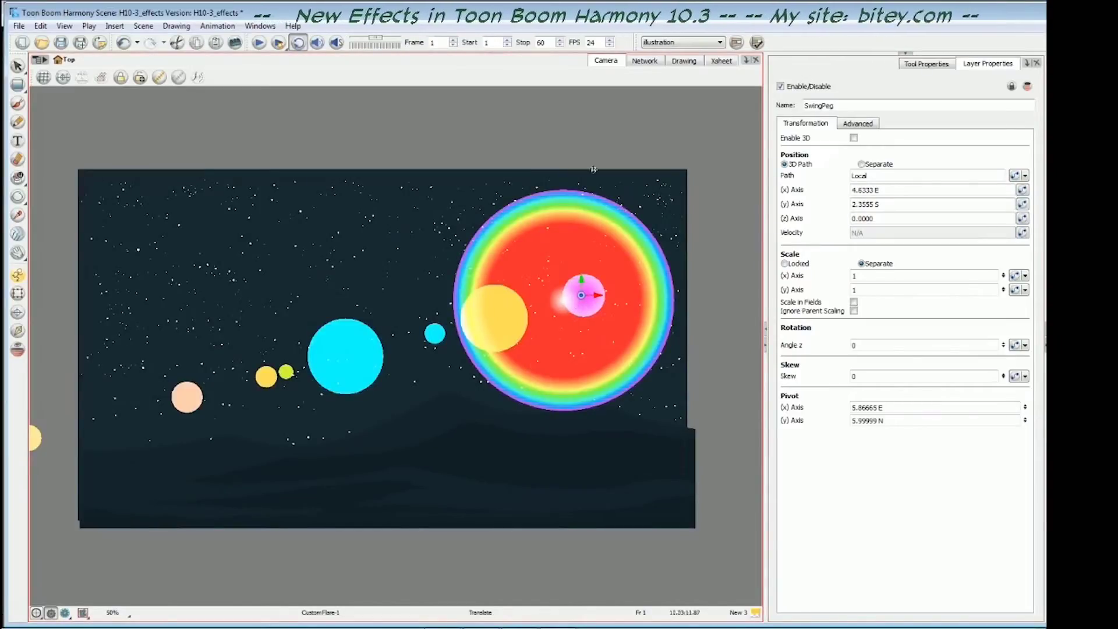
{"action": "key", "text": "F6"}
{"action": "key", "text": "shift+period"}
{"action": "left_click_drag", "start_coordinate": [595, 250], "coordinate": [188, 272]}
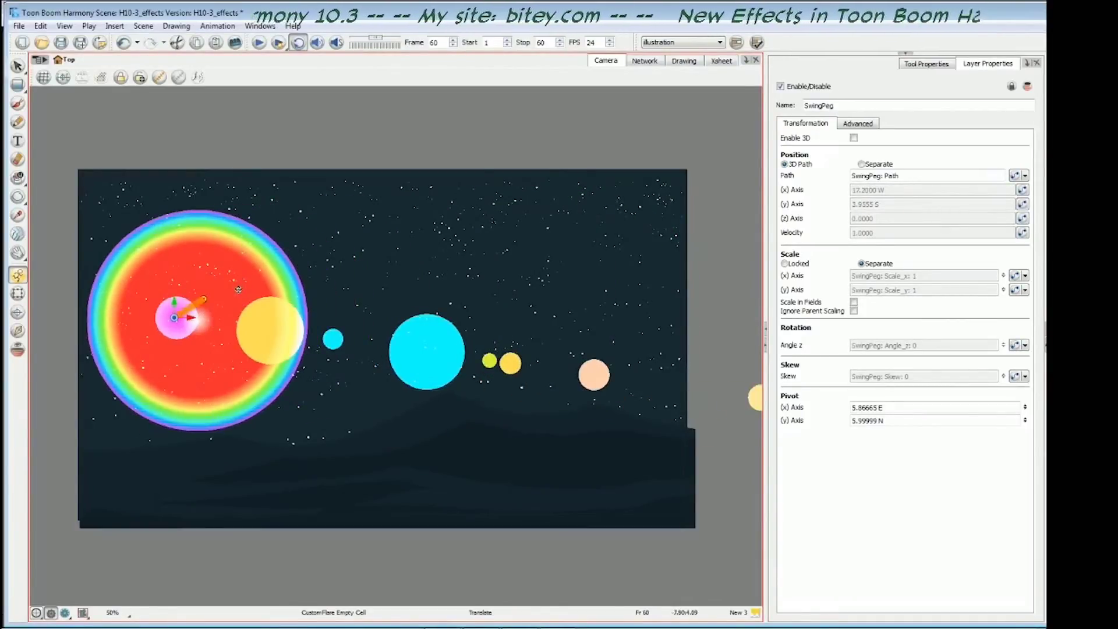
Reposition SwingPeg at frame 1 to about 5.73 E, 2.2 S
{"action": "key", "text": "shift+comma"}
{"action": "left_click_drag", "start_coordinate": [250, 290], "coordinate": [649, 300]}
{"action": "key", "text": "period"}
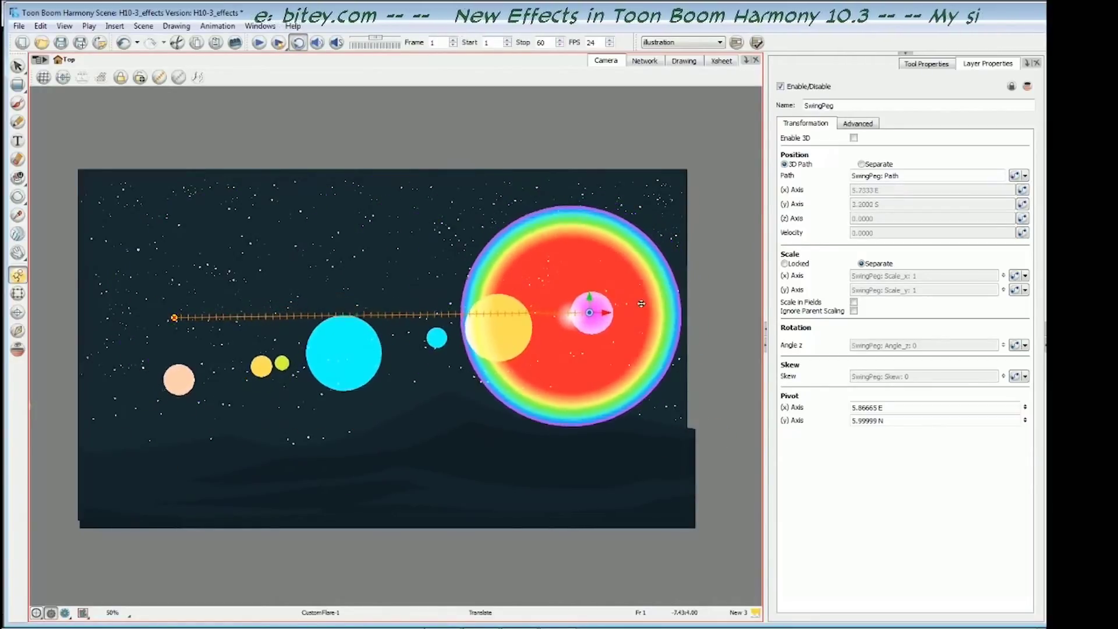
Step through the 60-frame animation and return to frame 1 to examine how the flares shift along SwingPeg's path
{"action": "key", "text": "period"}
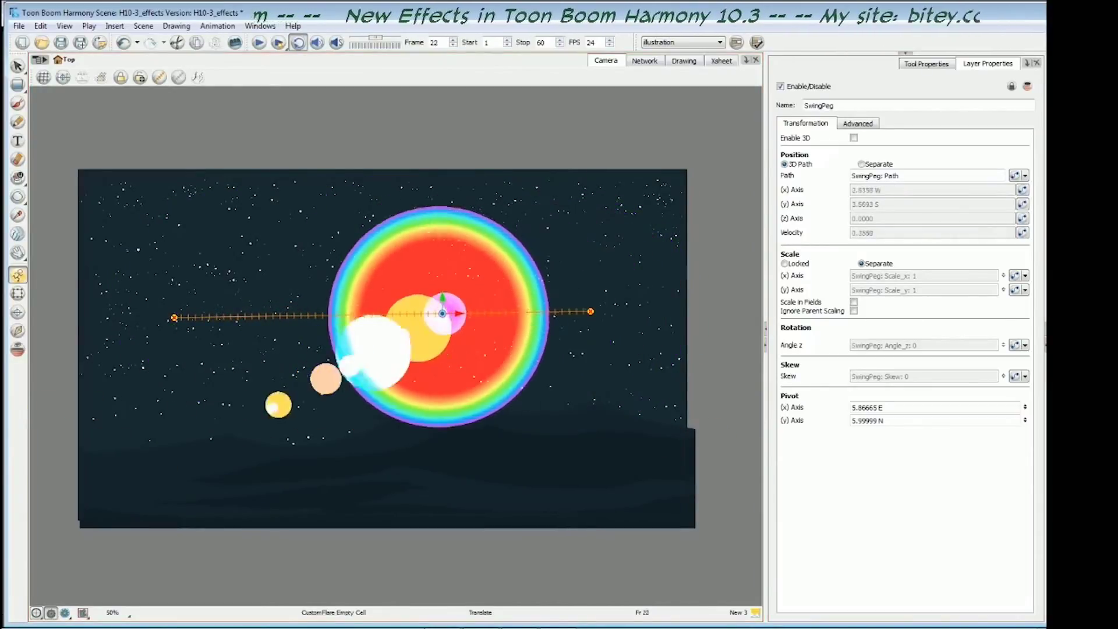
{"action": "key", "text": "comma"}
{"action": "key", "text": "period"}
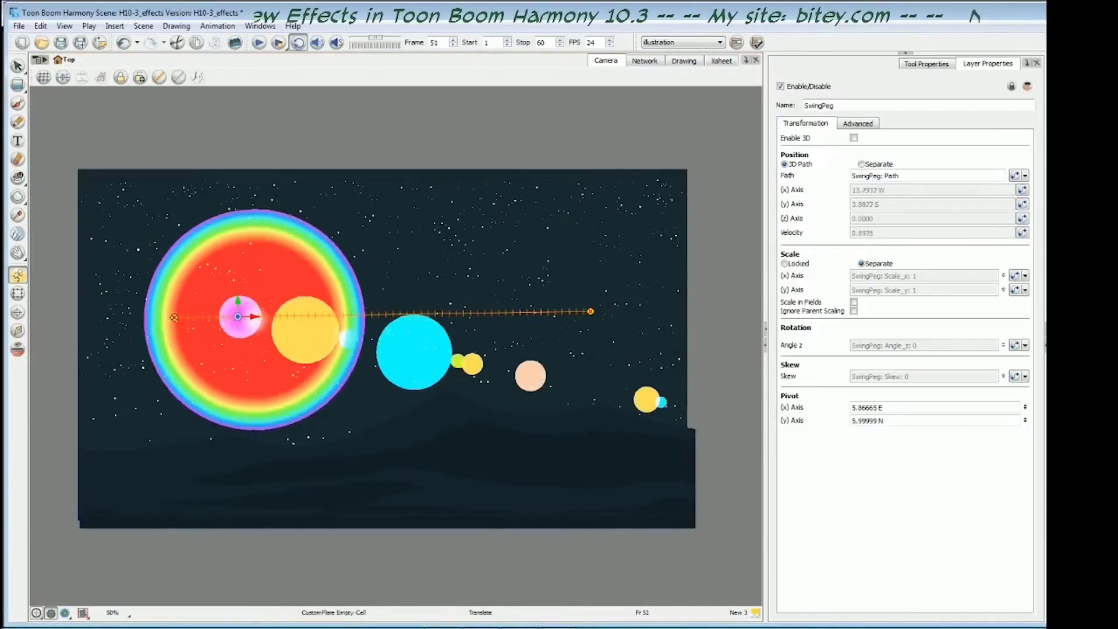
{"action": "key", "text": "comma"}
{"action": "key", "text": "period"}
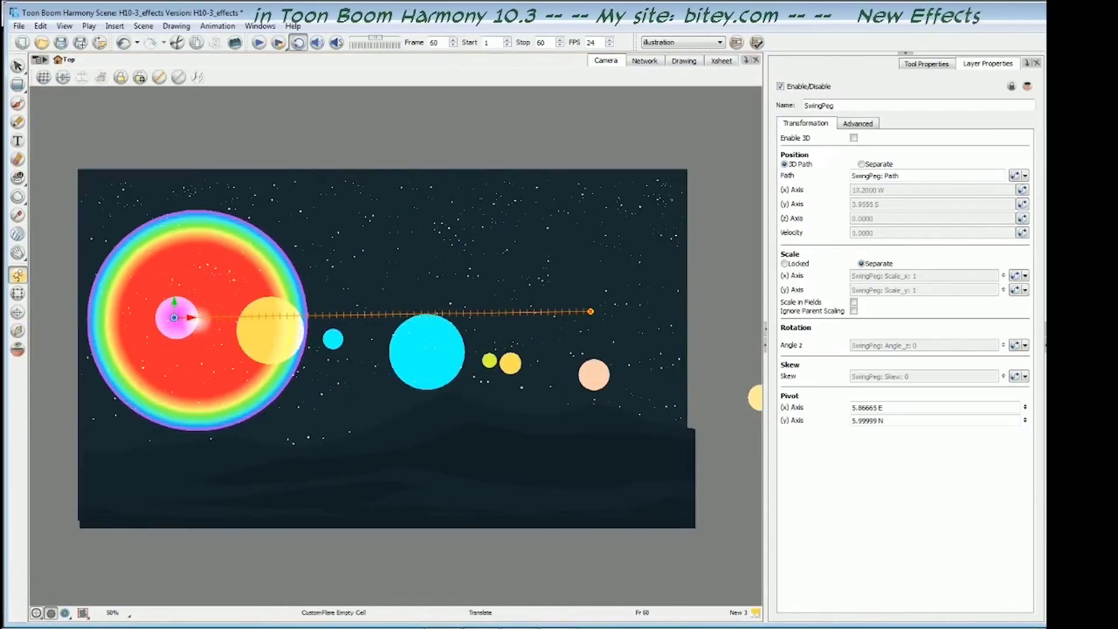
{"action": "key", "text": "comma"}
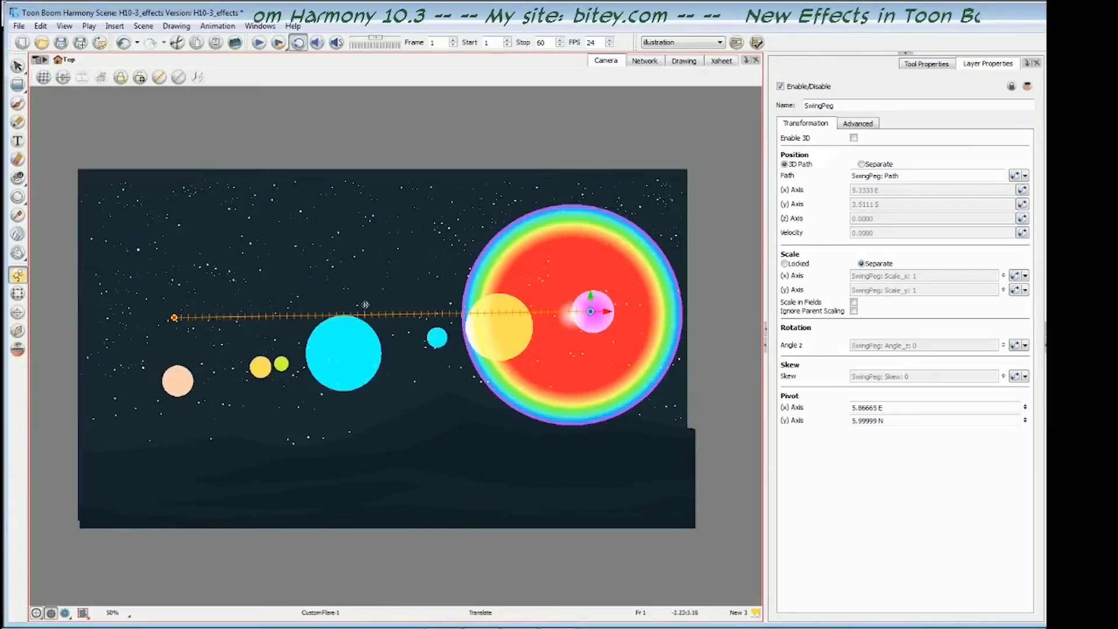
Add two control points to SwingPeg's path, pull them up and down to form an S-curve, and play the motion
{"action": "key", "text": "p"}
{"action": "left_click_drag", "start_coordinate": [415, 315], "coordinate": [506, 263]}
{"action": "key", "text": "p"}
{"action": "left_click_drag", "start_coordinate": [280, 293], "coordinate": [321, 331]}
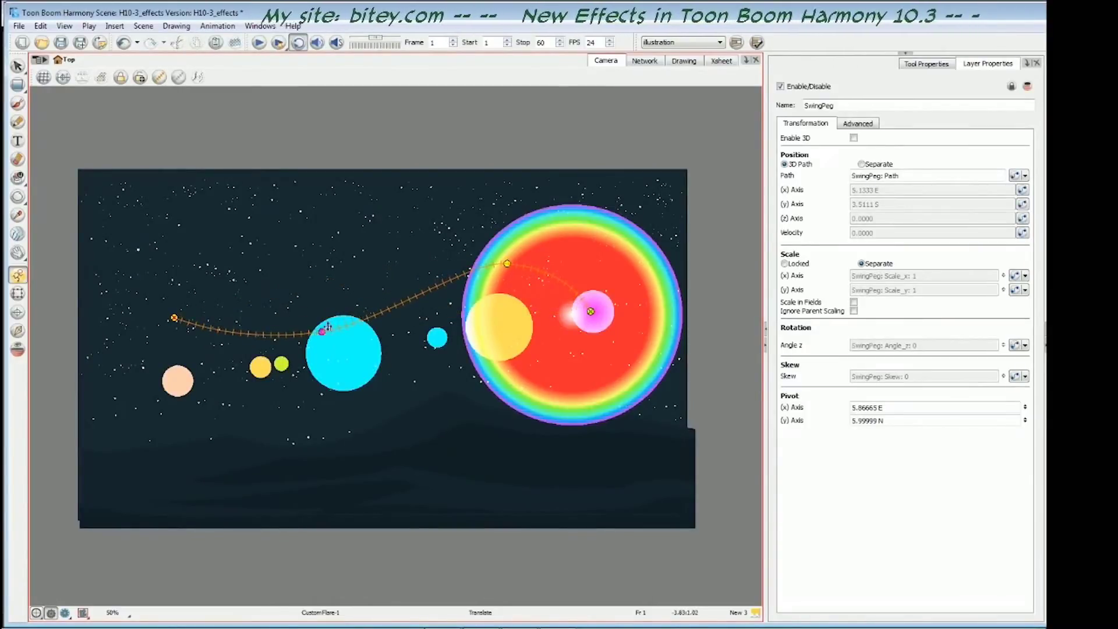
{"action": "key", "text": "period"}
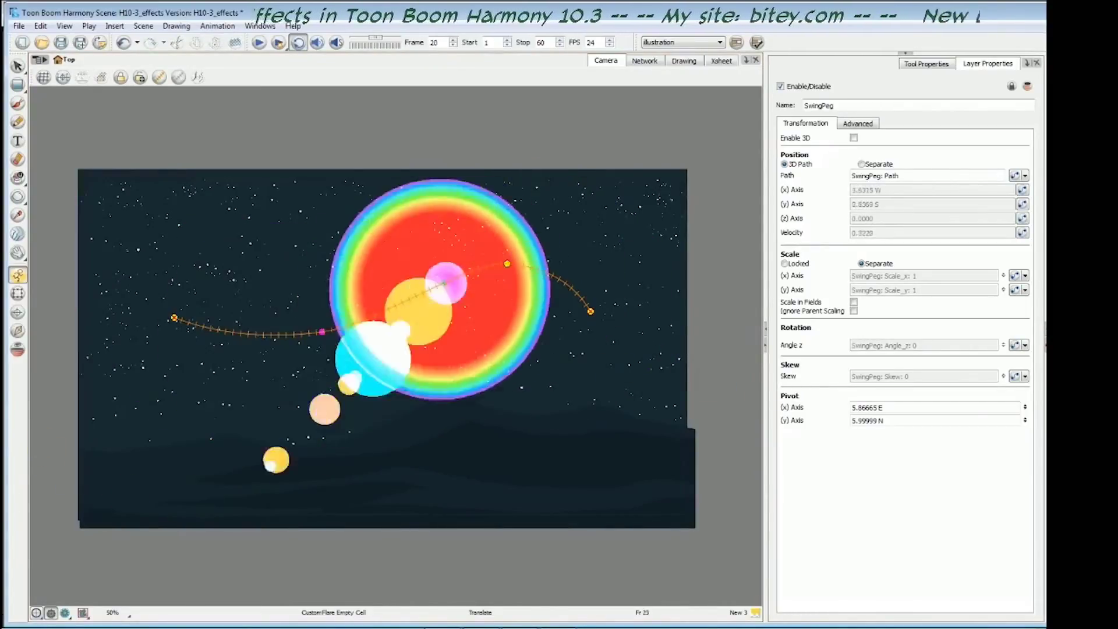
{"action": "left_click", "coordinate": [259, 43]}
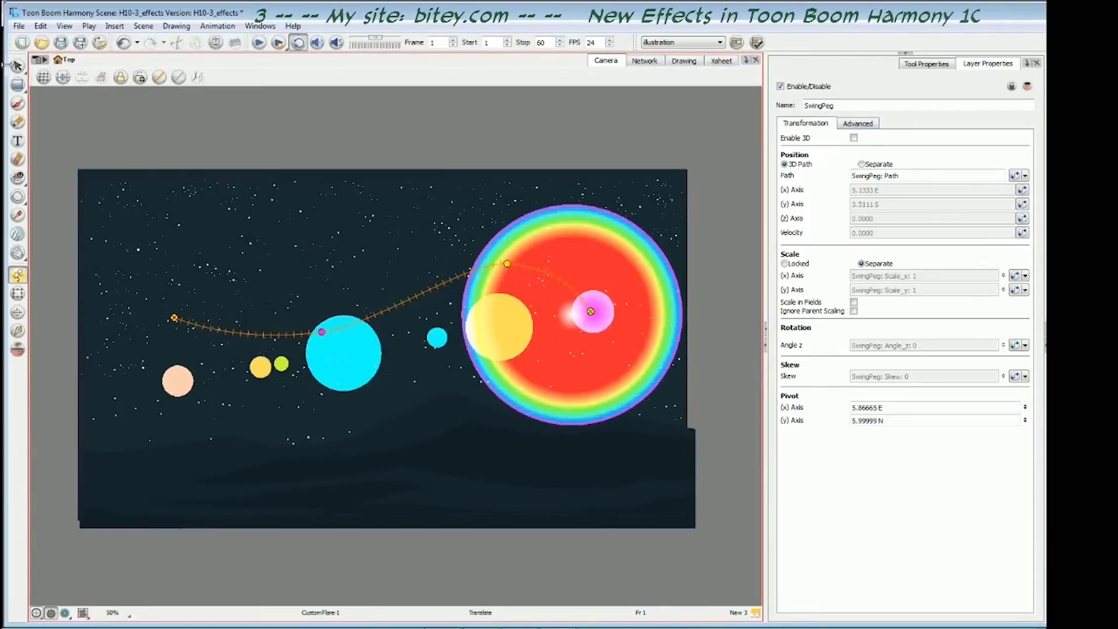
Turn off the Light Table in the Camera view and display the scene as a rendered preview
{"action": "left_click", "coordinate": [18, 67]}
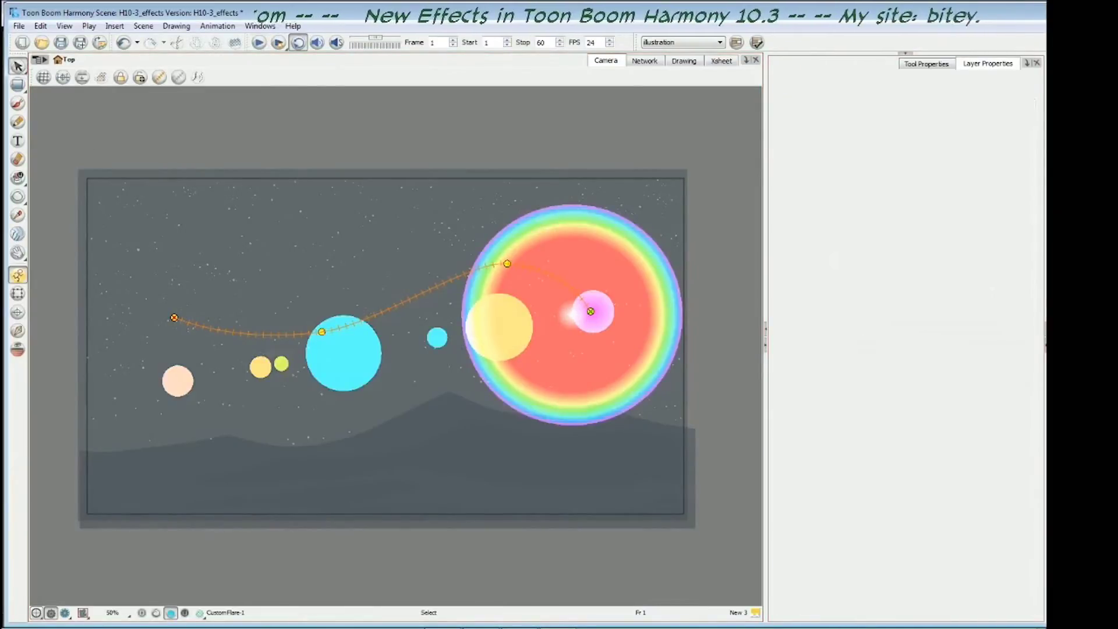
{"action": "left_click", "coordinate": [83, 613]}
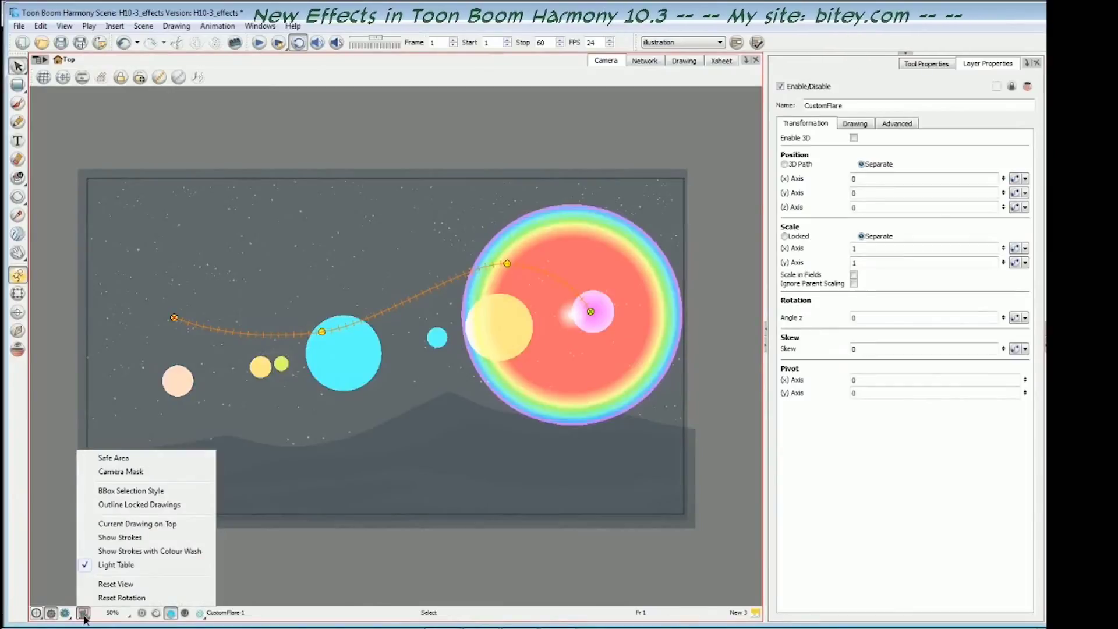
{"action": "left_click", "coordinate": [119, 567]}
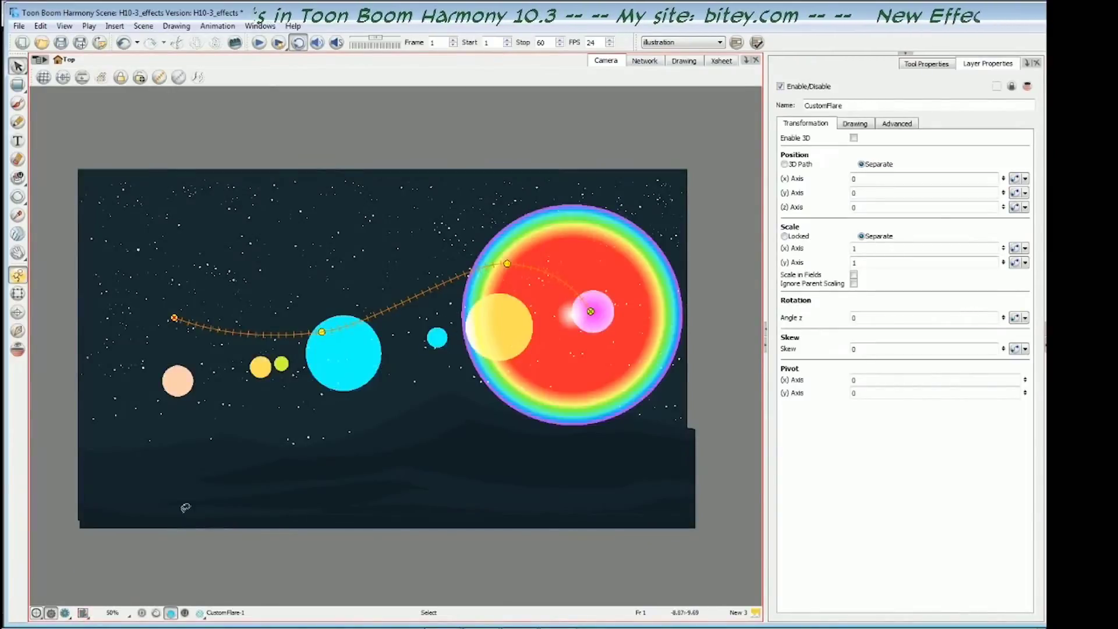
{"action": "left_click", "coordinate": [65, 613]}
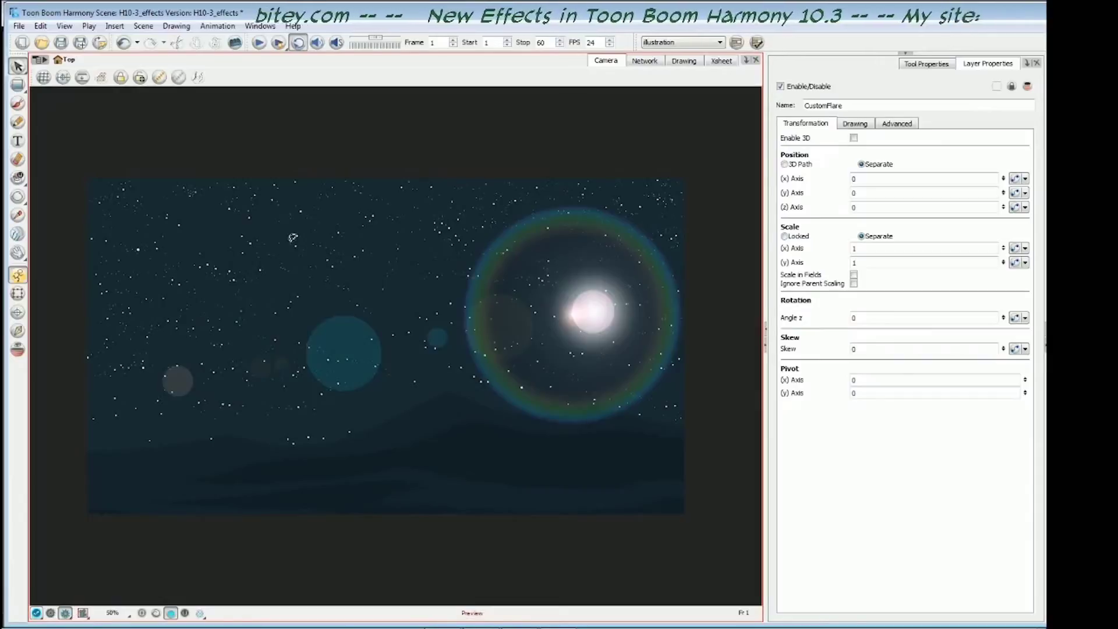
{"action": "left_click", "coordinate": [50, 612]}
{"action": "left_click", "coordinate": [65, 613]}
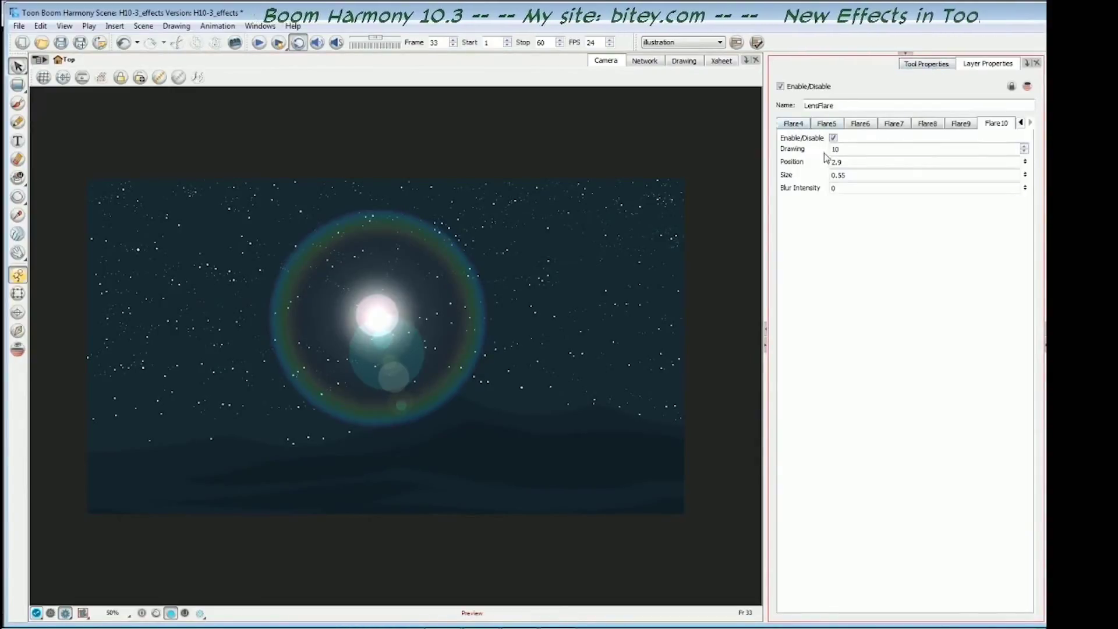
Set the LensFlare's global brightness colour to yellow-green, RGB 174, 255, 0, keeping brightness enabled
{"action": "left_click", "coordinate": [1021, 122]}
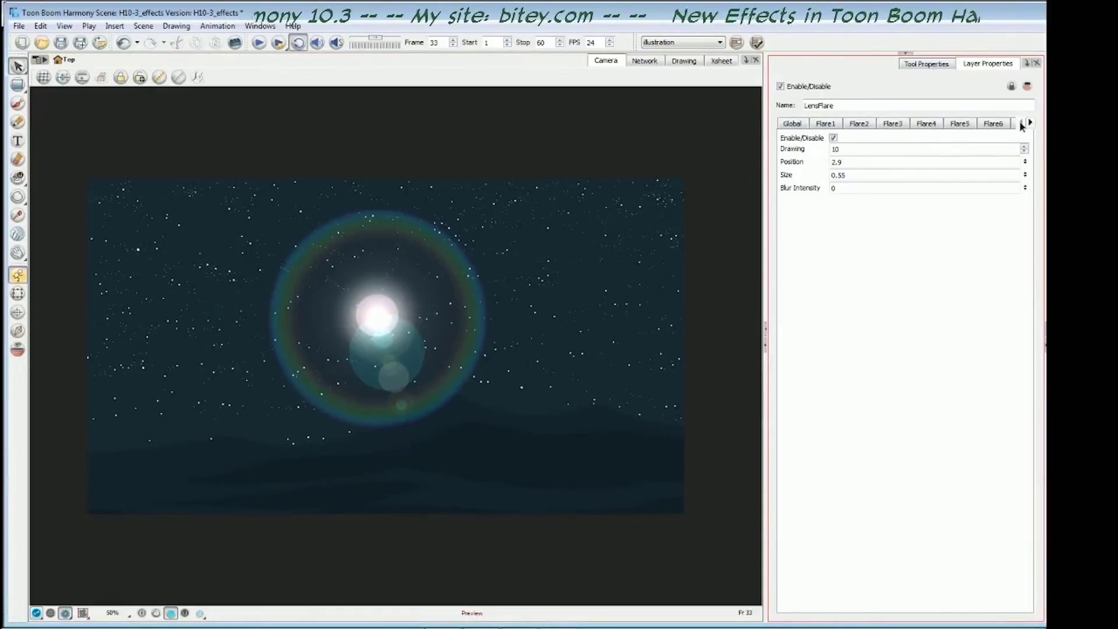
{"action": "left_click", "coordinate": [791, 124]}
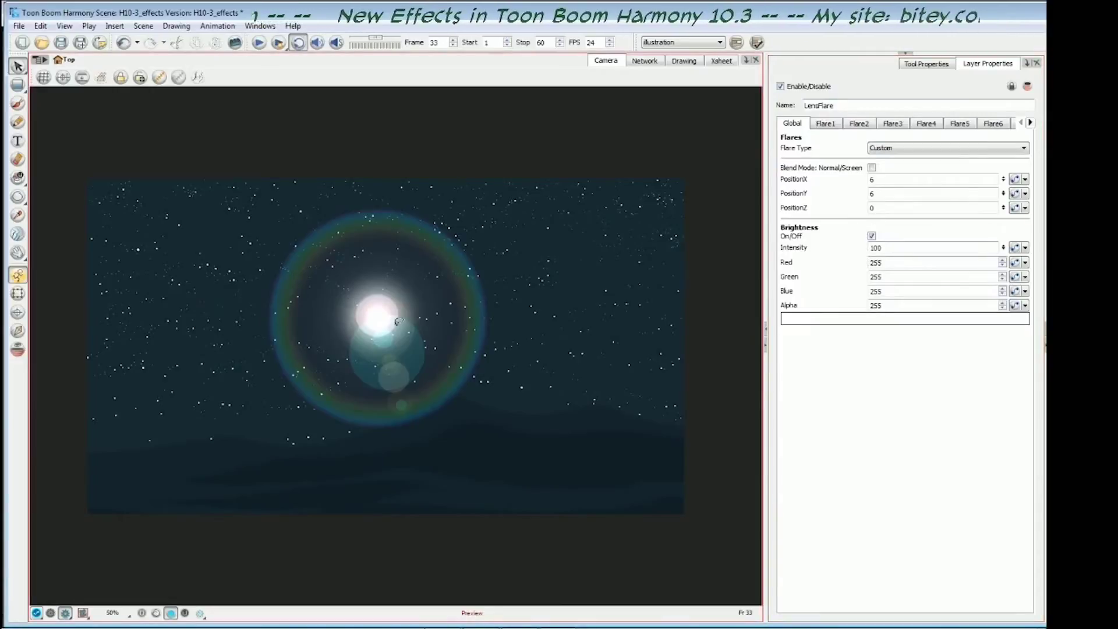
{"action": "left_click", "coordinate": [871, 236]}
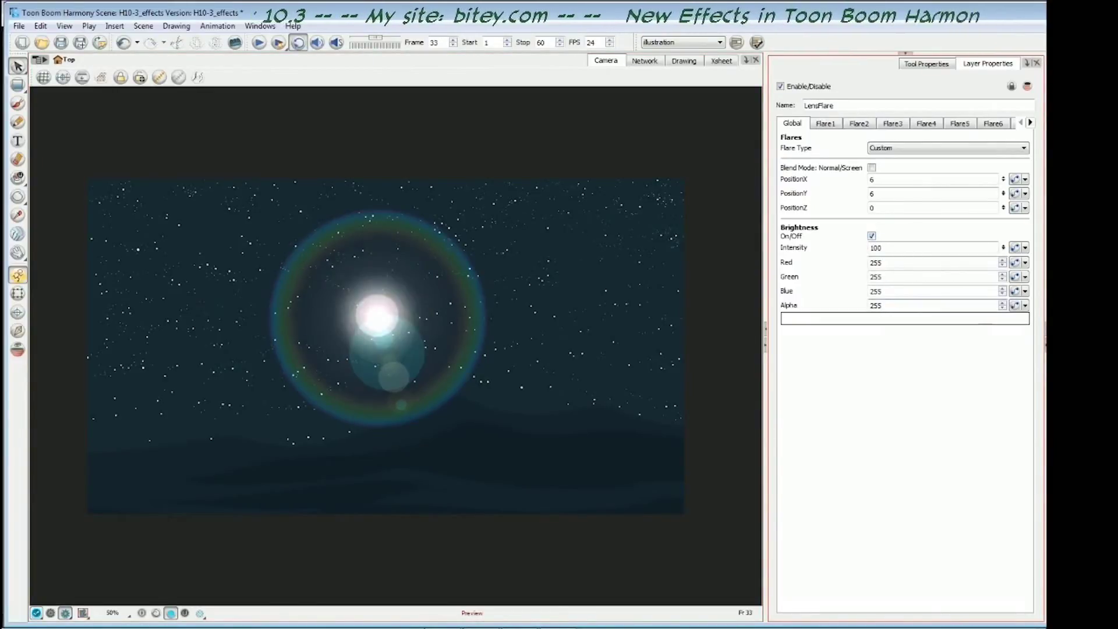
{"action": "left_click", "coordinate": [877, 320]}
{"action": "left_click", "coordinate": [820, 243]}
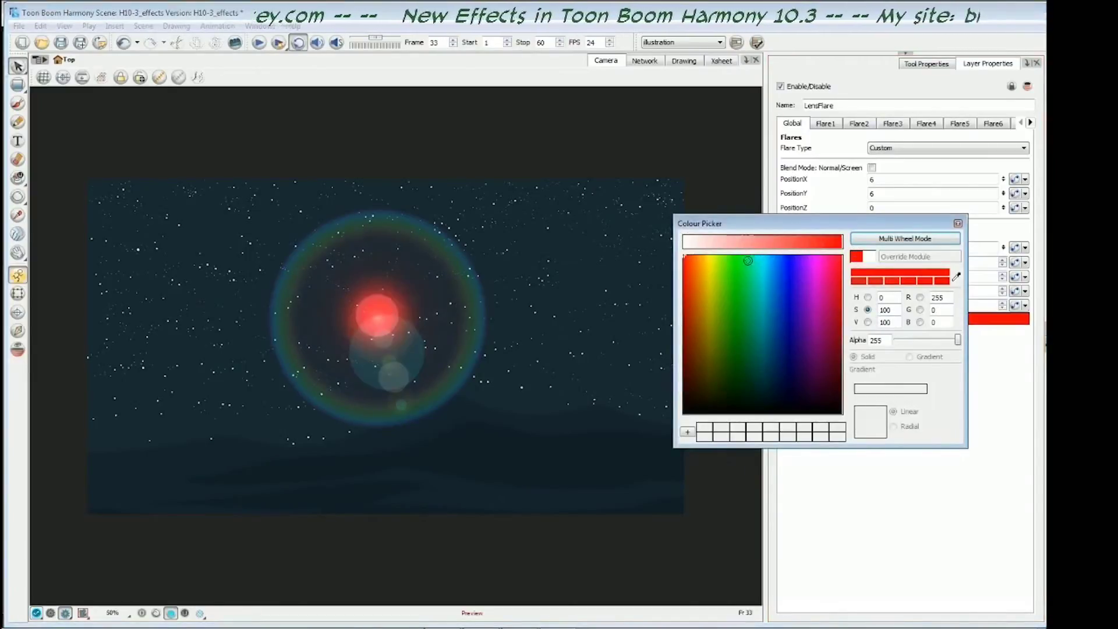
{"action": "left_click", "coordinate": [719, 259]}
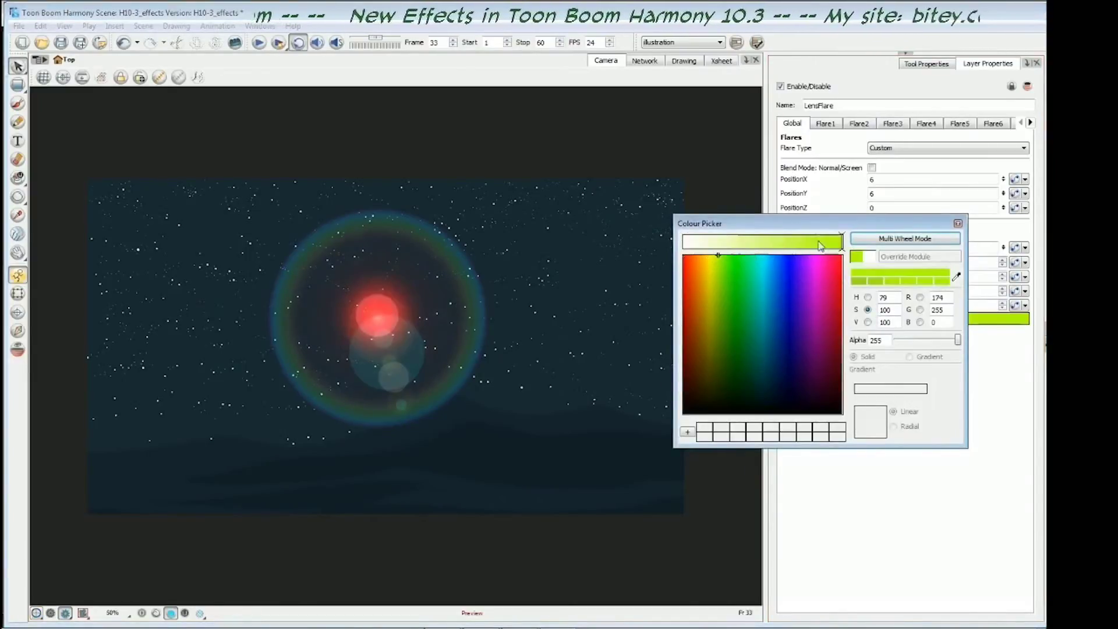
{"action": "left_click", "coordinate": [957, 224]}
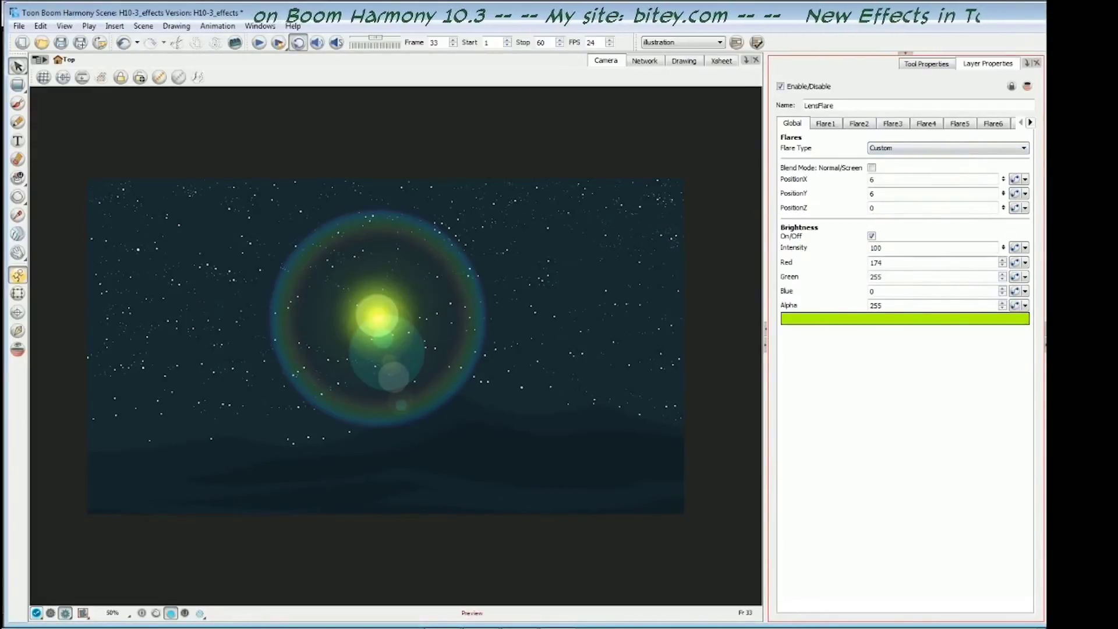
Set the LensFlare's brightness intensity to 120
{"action": "double_click", "coordinate": [876, 306]}
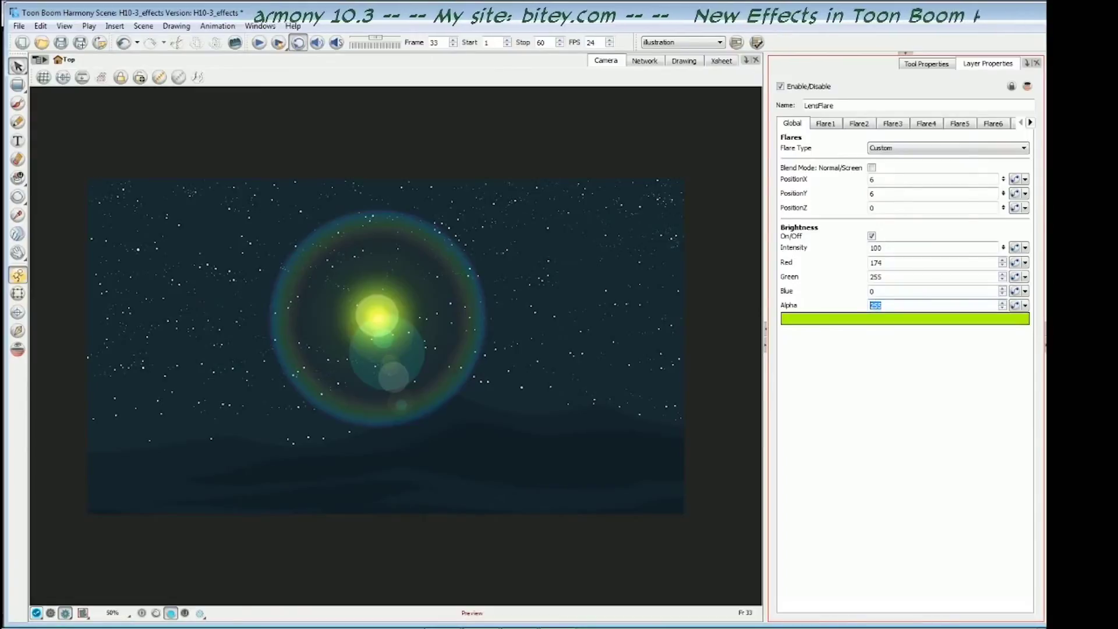
{"action": "double_click", "coordinate": [875, 248]}
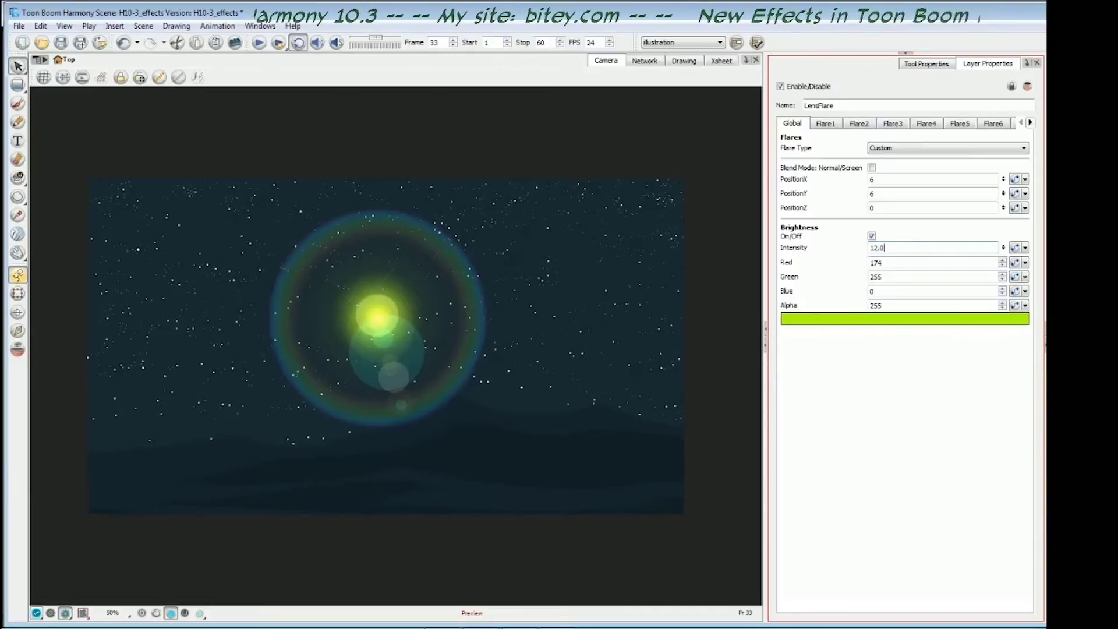
{"action": "type", "text": "120"}
{"action": "key", "text": "Return"}
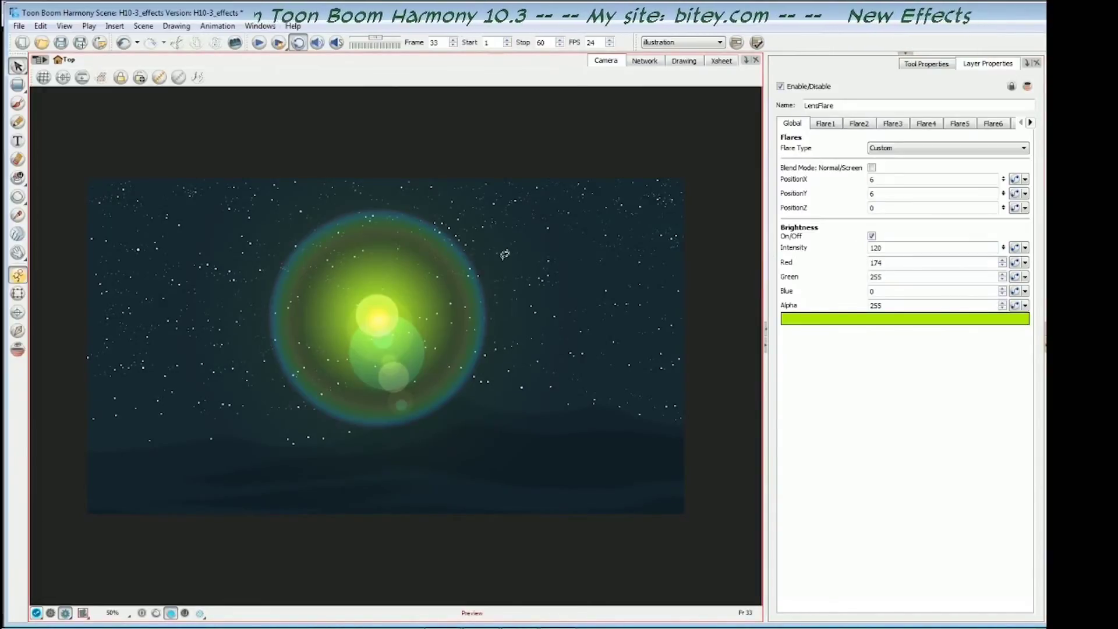
{"action": "double_click", "coordinate": [881, 247]}
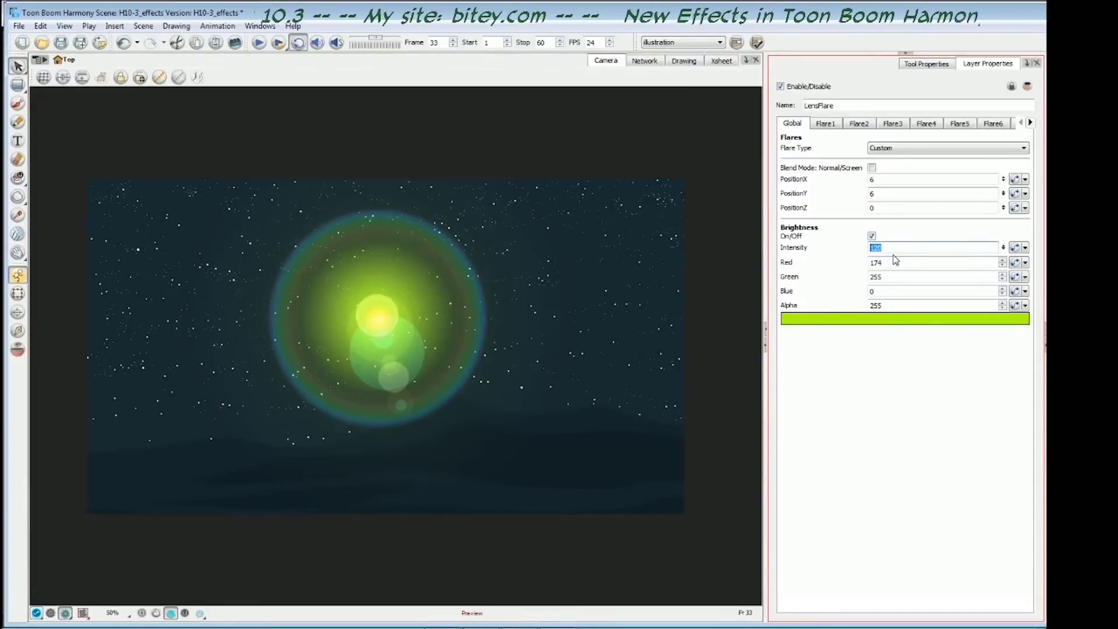
{"action": "left_click", "coordinate": [997, 346]}
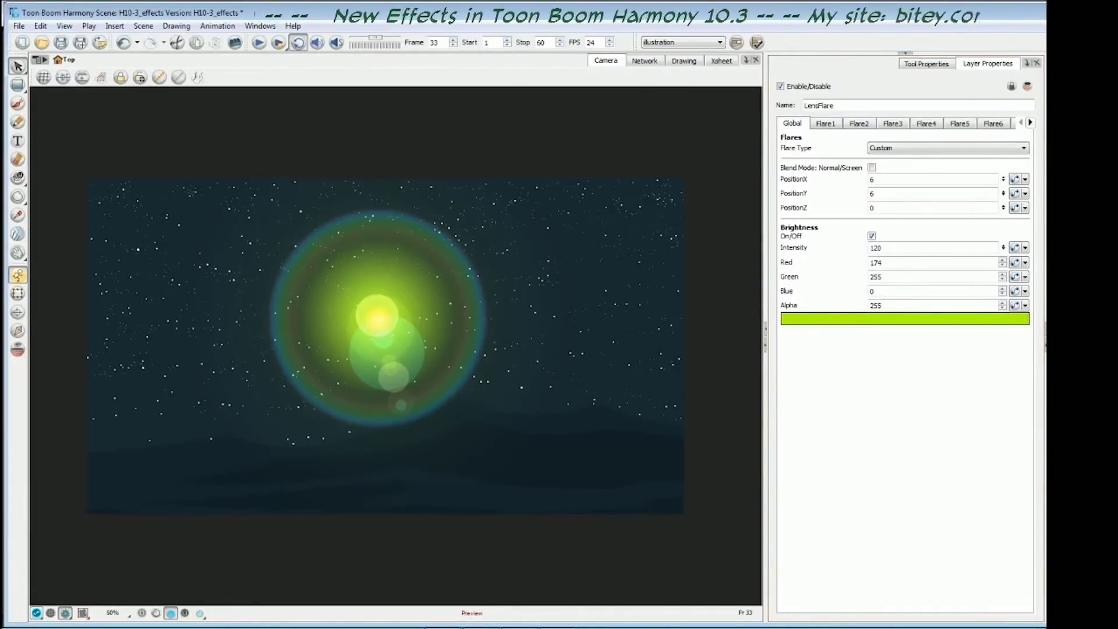
Leave the rendered preview and translate SwingPeg at frame 33 so the main flare sits at the scene's upper right
{"action": "left_click", "coordinate": [51, 613]}
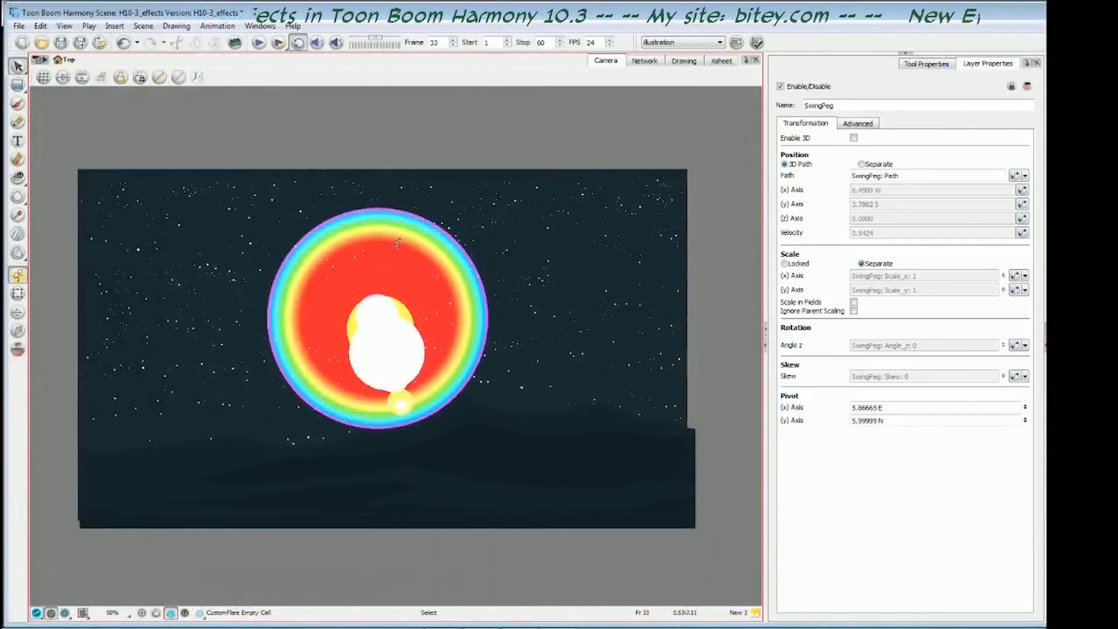
{"action": "key", "text": "alt+2"}
{"action": "left_click_drag", "start_coordinate": [391, 268], "coordinate": [664, 227]}
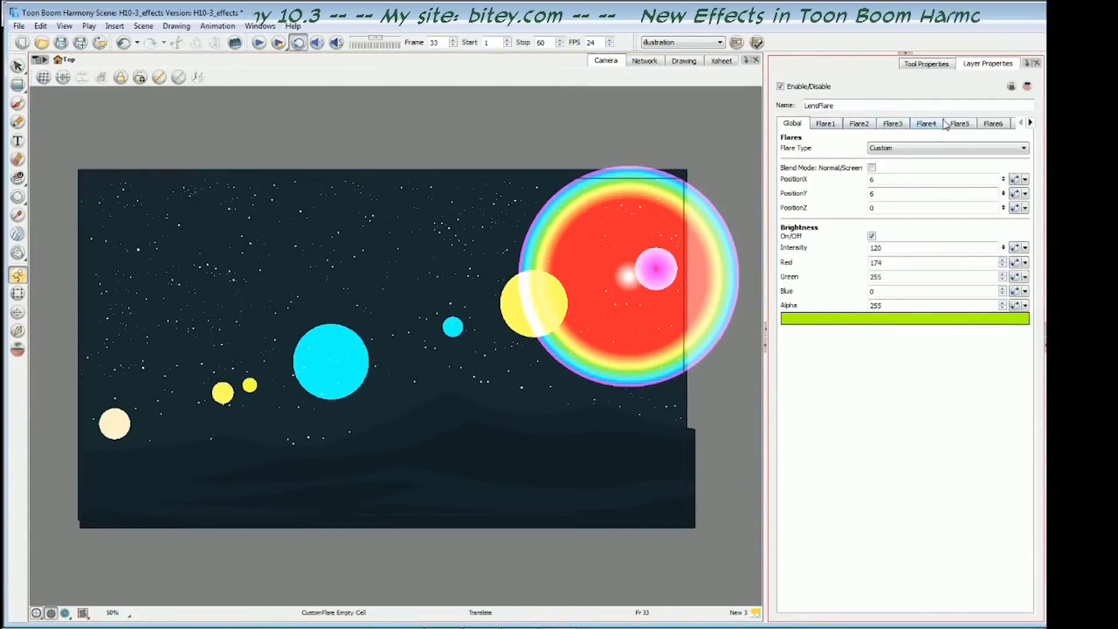
Set the position of the LensFlare's Flare5 to 1
{"action": "left_click", "coordinate": [962, 125]}
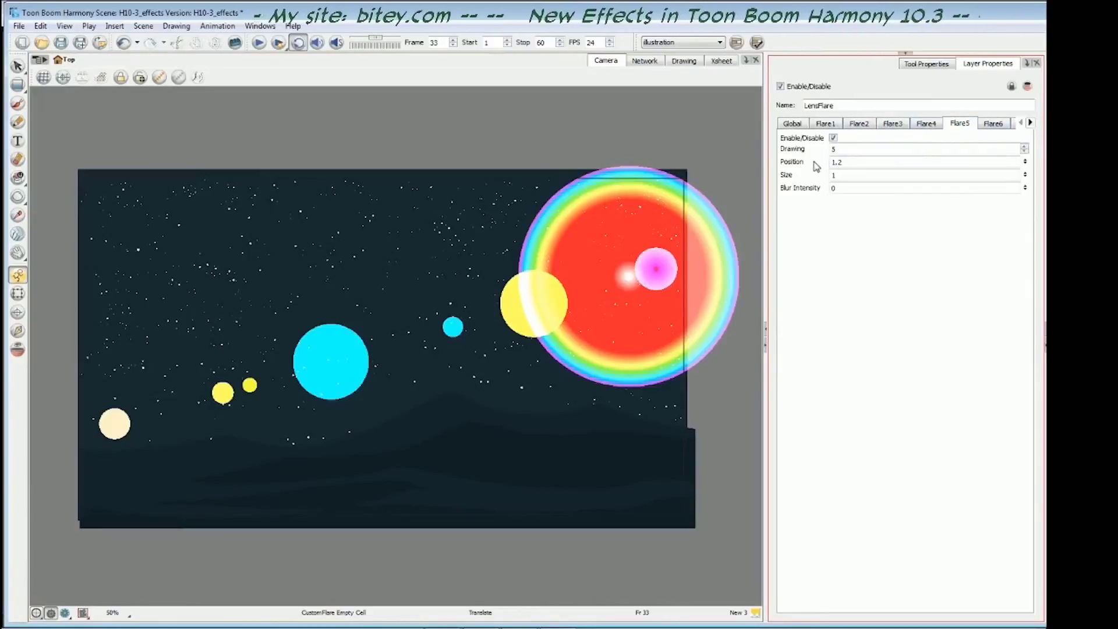
{"action": "double_click", "coordinate": [836, 162]}
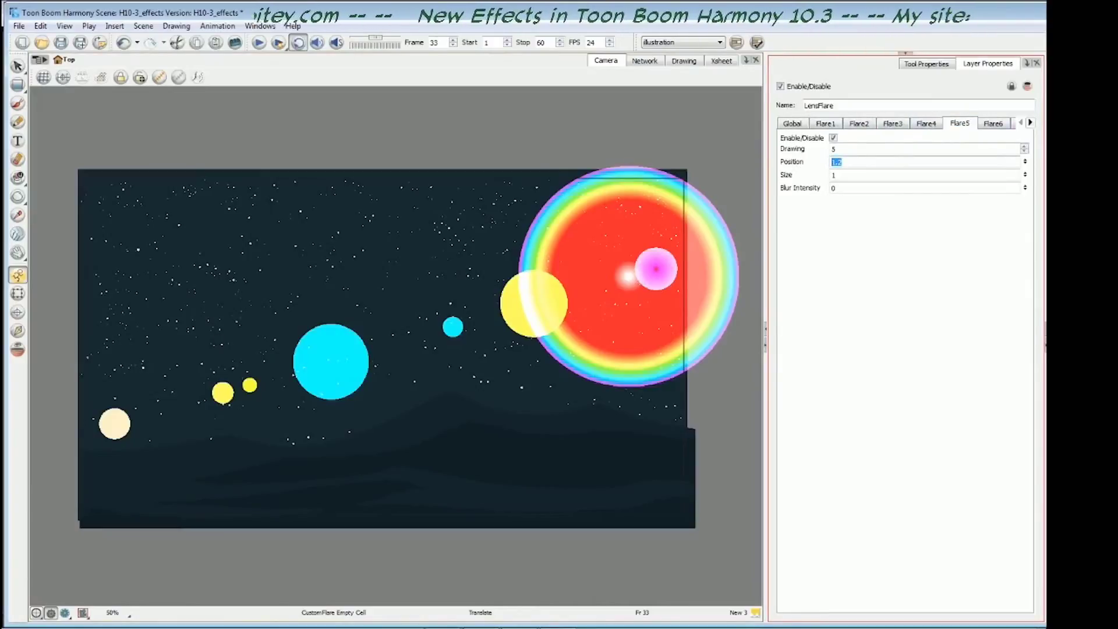
{"action": "key", "text": "Return"}
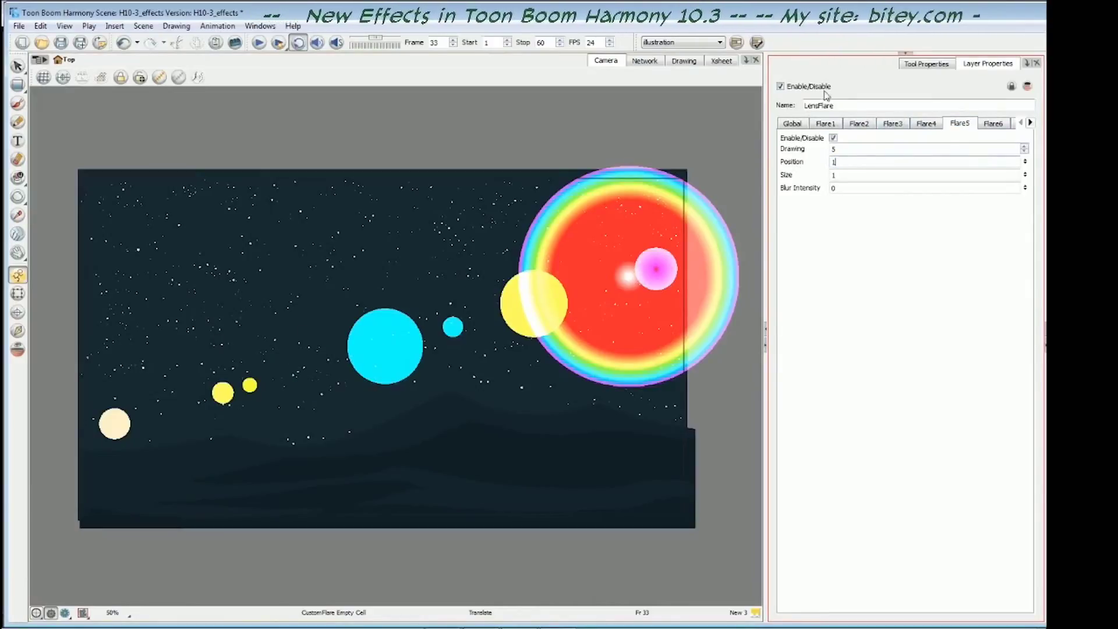
Move SwingPeg around at frame 33, leave it at about 0.18 W, 0.12 N, and restore Flare5's position to 1.2
{"action": "left_click", "coordinate": [653, 268]}
{"action": "left_click_drag", "start_coordinate": [494, 283], "coordinate": [328, 339]}
{"action": "left_click_drag", "start_coordinate": [201, 274], "coordinate": [481, 237]}
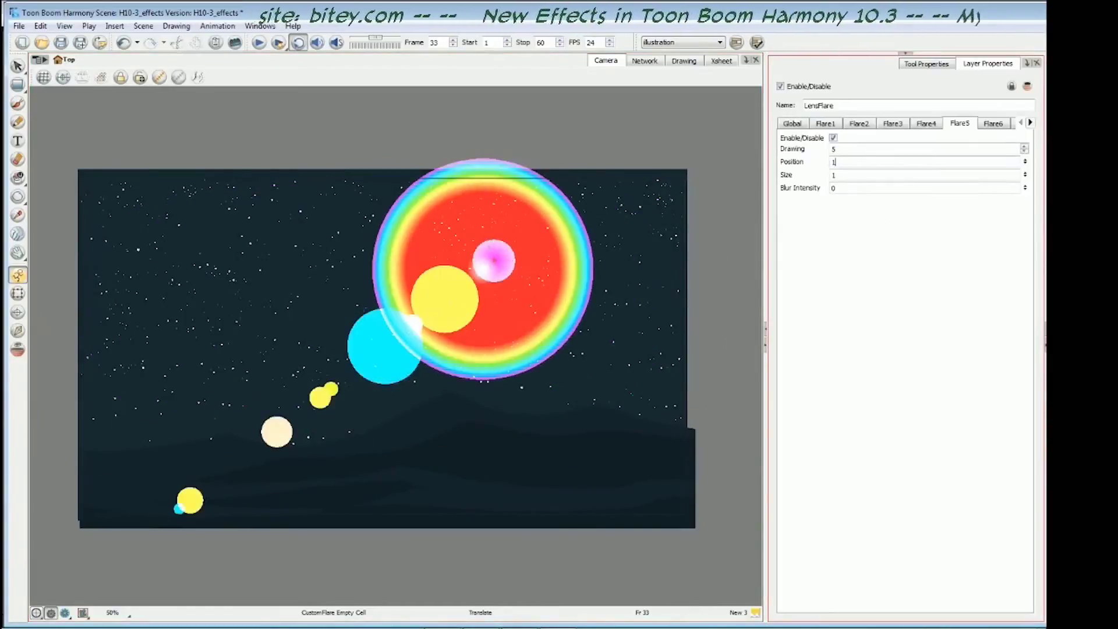
{"action": "key", "text": "Return"}
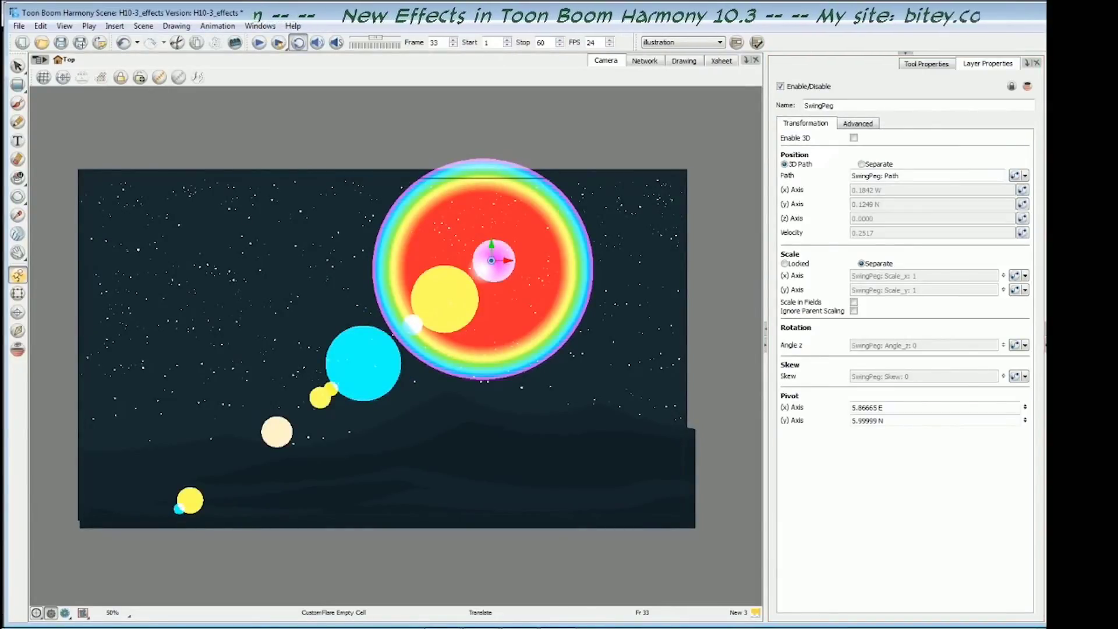
{"action": "key", "text": "Escape"}
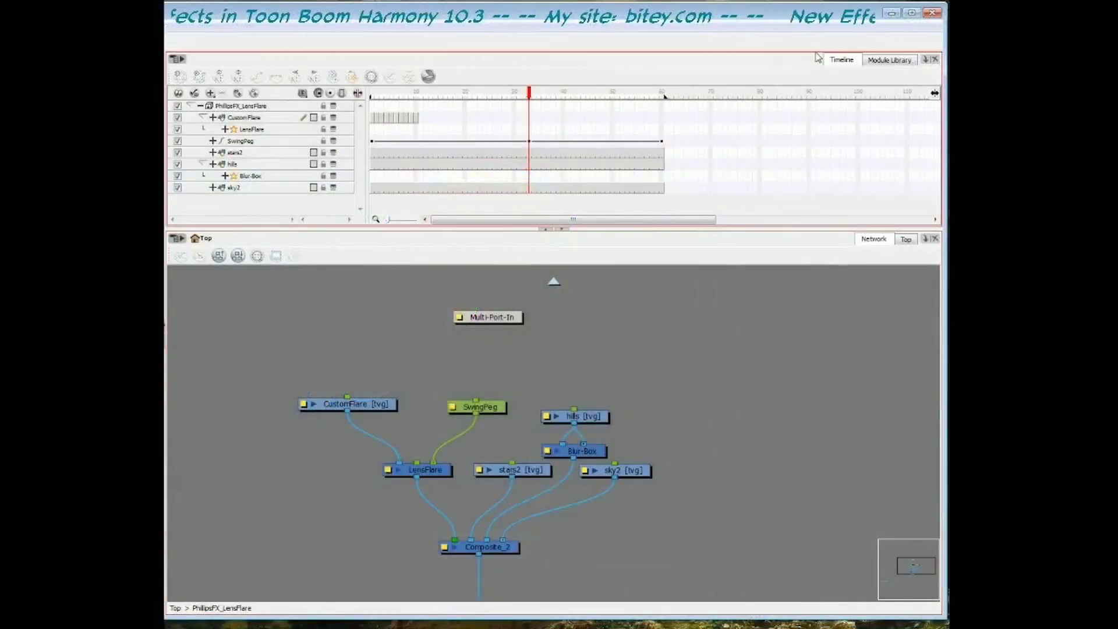
Add a Peg module to the network, connect it to the LensFlare's middle input port, and rename it PositionPeg
{"action": "left_click", "coordinate": [889, 59]}
{"action": "left_click_drag", "start_coordinate": [447, 103], "coordinate": [415, 462]}
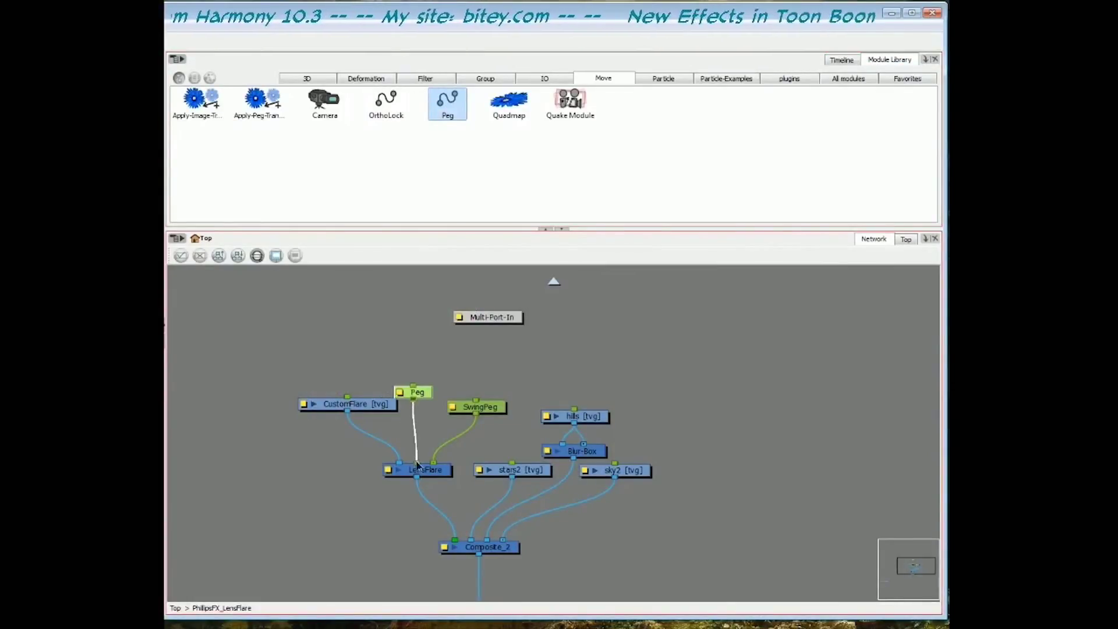
{"action": "double_click", "coordinate": [409, 394]}
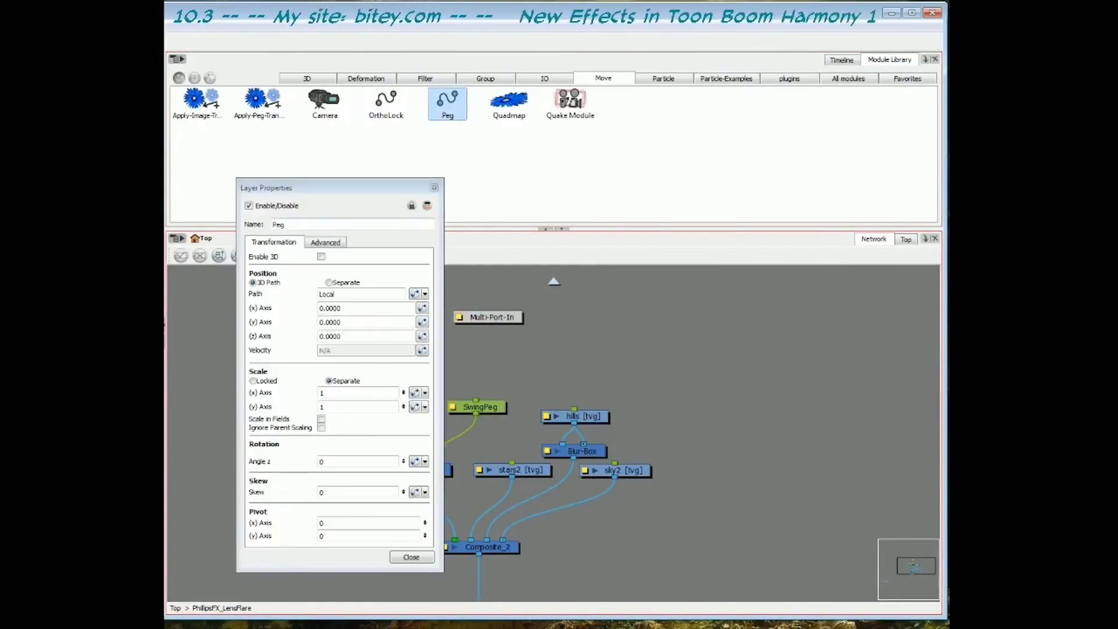
{"action": "left_click", "coordinate": [284, 225]}
{"action": "type", "text": "Position"}
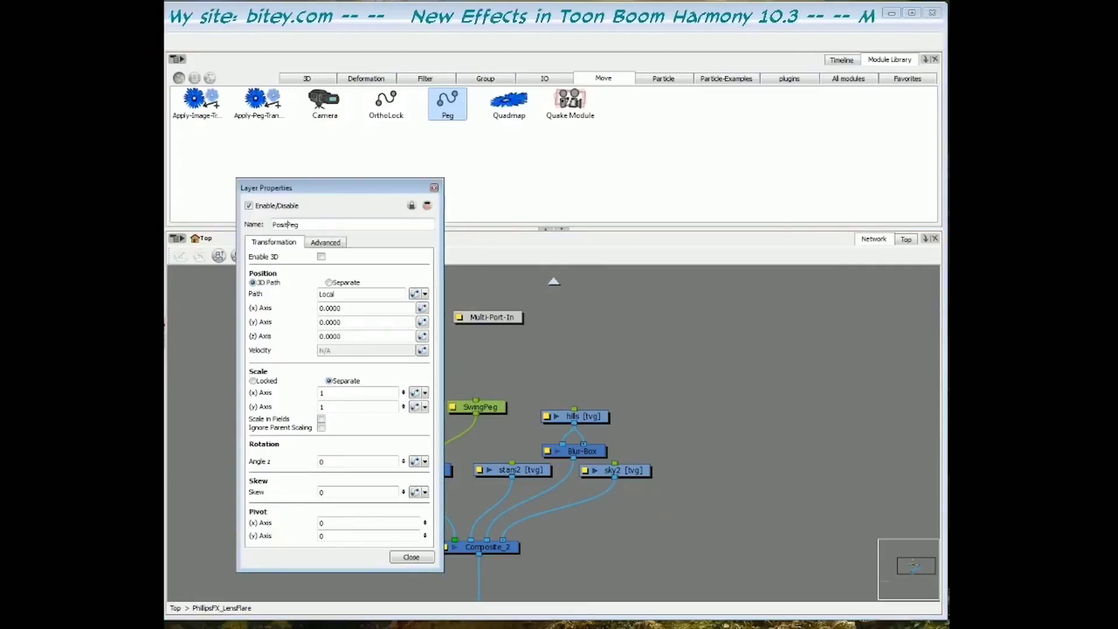
{"action": "key", "text": "Return"}
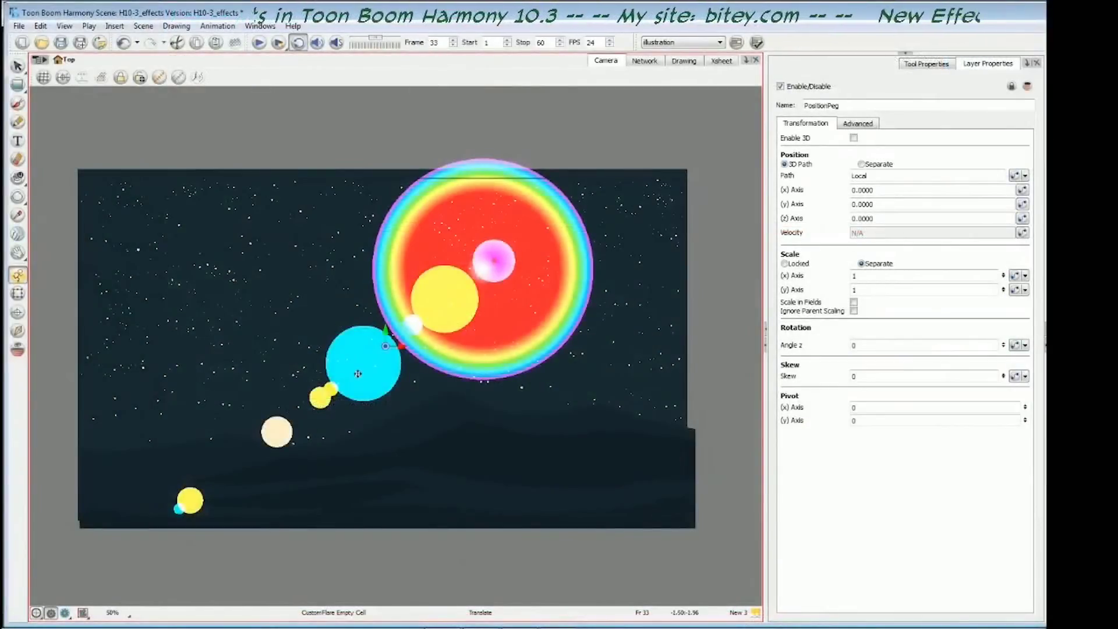
Translate PositionPeg straight down to about 0.03 W, 10.93 S at frame 33, and move SwingPeg over to the scene's right side
{"action": "left_click_drag", "start_coordinate": [455, 361], "coordinate": [467, 512]}
{"action": "key", "text": "b"}
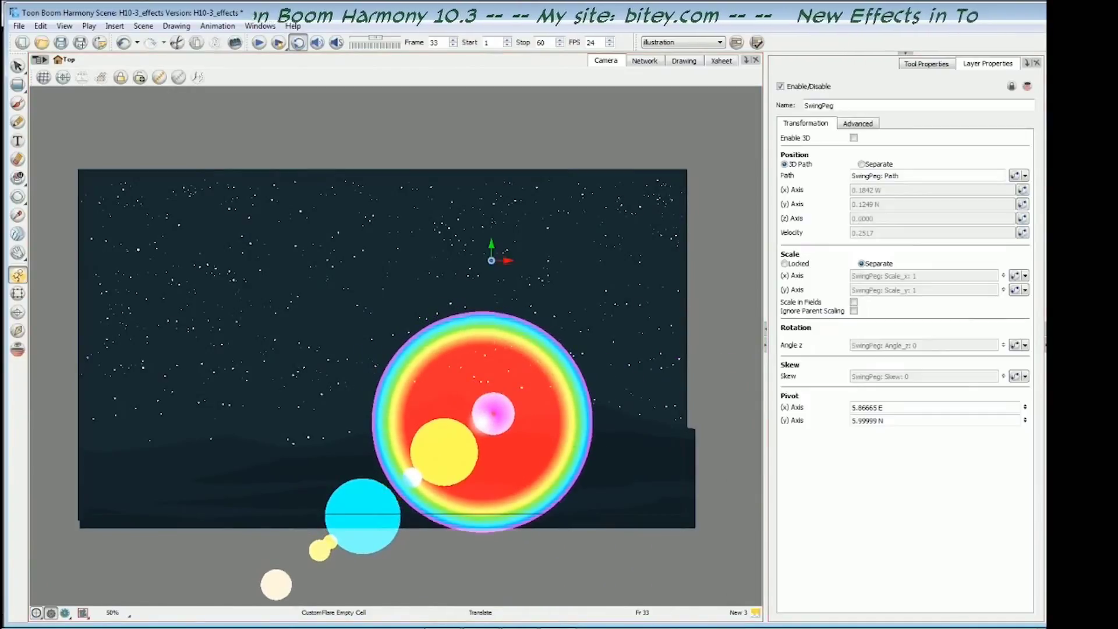
{"action": "left_click_drag", "start_coordinate": [528, 263], "coordinate": [697, 305]}
{"action": "left_click", "coordinate": [510, 411]}
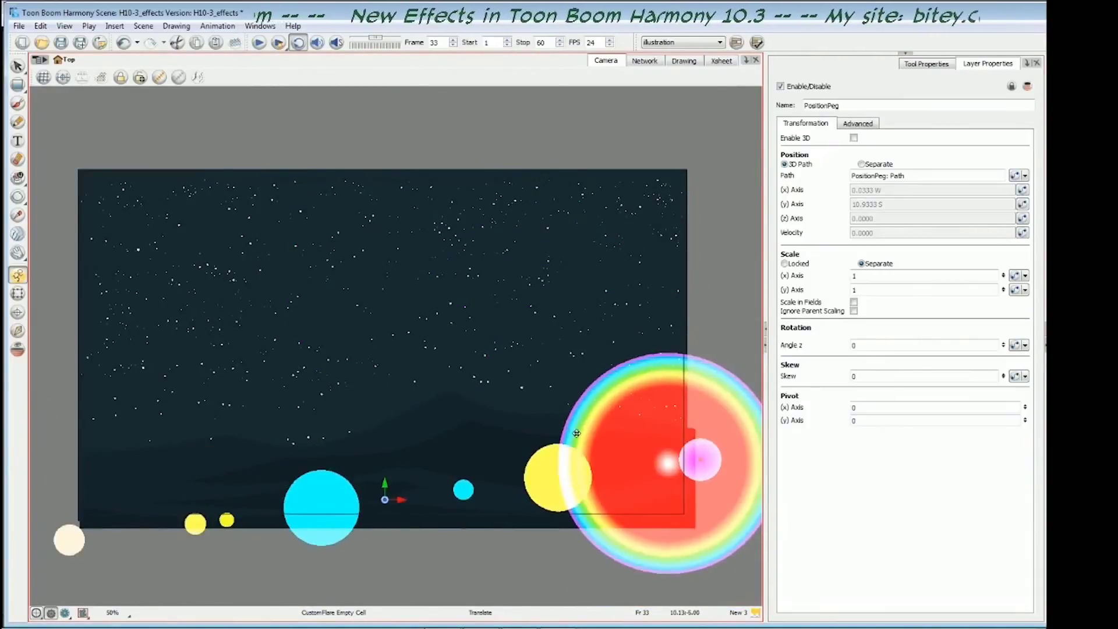
Move SwingPeg to about 3.88 W, 6.08 N and raise PositionPeg to about 0.27 W, 5.56 N to reposition the lens flare
{"action": "left_click", "coordinate": [632, 403]}
{"action": "left_click_drag", "start_coordinate": [633, 404], "coordinate": [349, 292]}
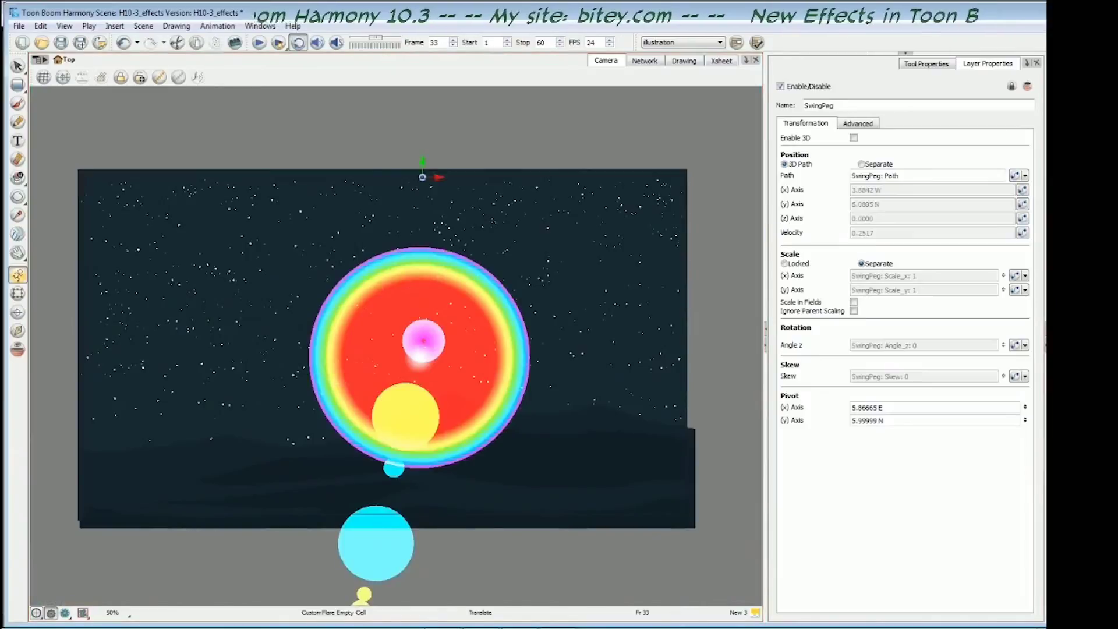
{"action": "left_click_drag", "start_coordinate": [610, 428], "coordinate": [606, 187]}
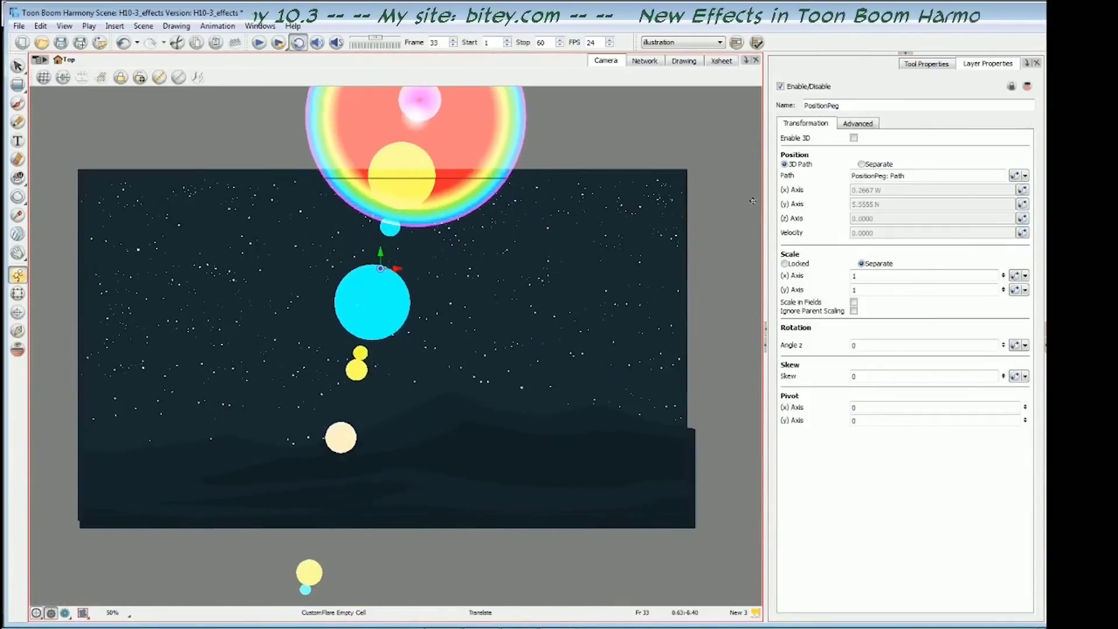
{"action": "left_click_drag", "start_coordinate": [353, 187], "coordinate": [640, 213]}
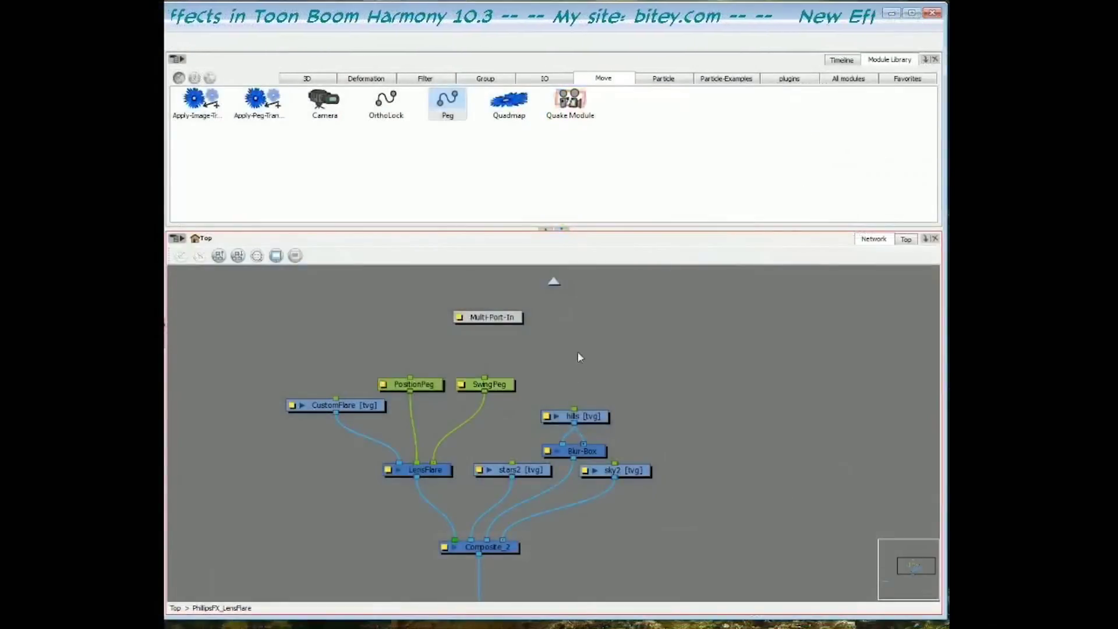
{"action": "mouse_move", "coordinate": [429, 386]}
{"action": "left_mouse_down"}
{"action": "mouse_move", "coordinate": [440, 370]}
{"action": "mouse_move", "coordinate": [491, 393]}
{"action": "mouse_move", "coordinate": [425, 369]}
{"action": "left_mouse_up"}
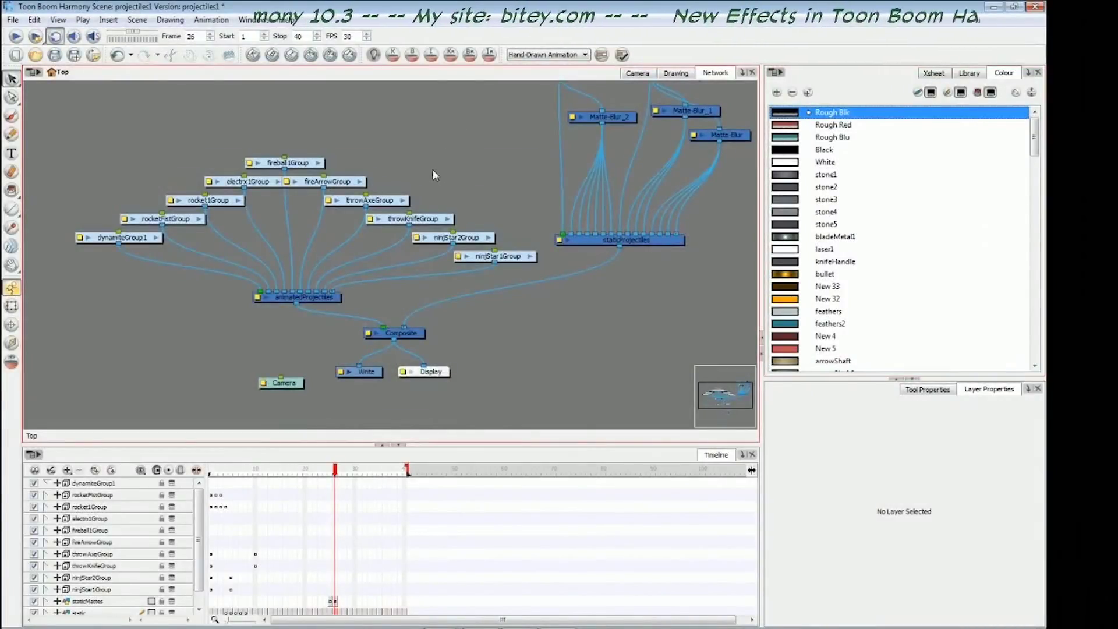
Navigate the projectiles network with the magnifier, from the staticProjectiles branch over to the groups feeding animatedProjectiles
{"action": "scroll", "coordinate": [424, 172], "scroll_direction": "up", "scroll_amount": 2}
{"action": "left_click_drag", "start_coordinate": [443, 170], "coordinate": [446, 231]}
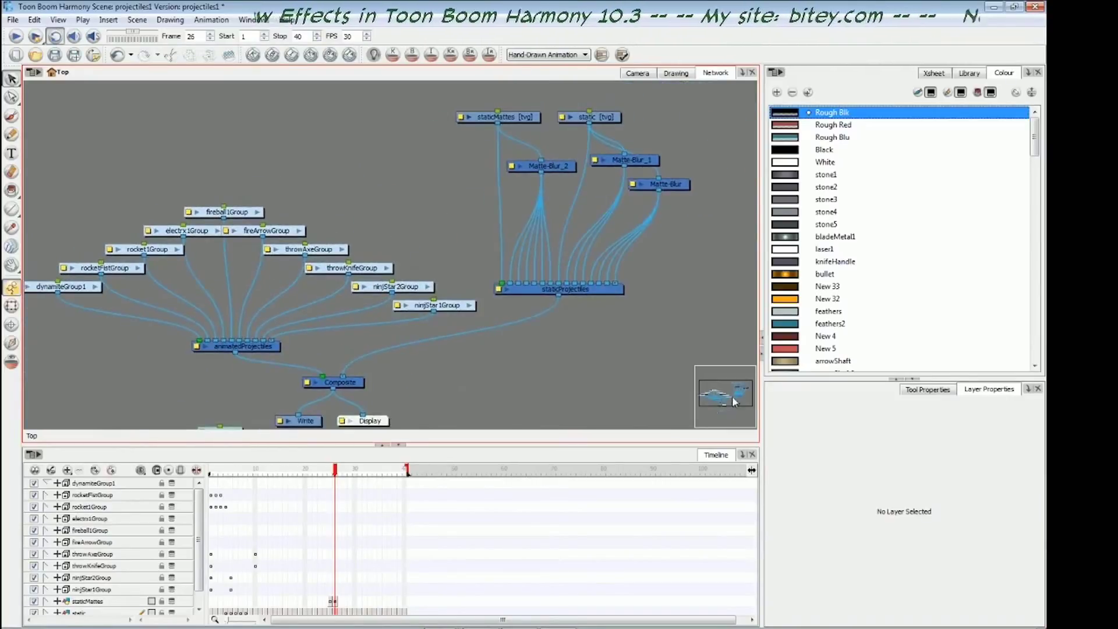
{"action": "left_click_drag", "start_coordinate": [723, 399], "coordinate": [716, 354]}
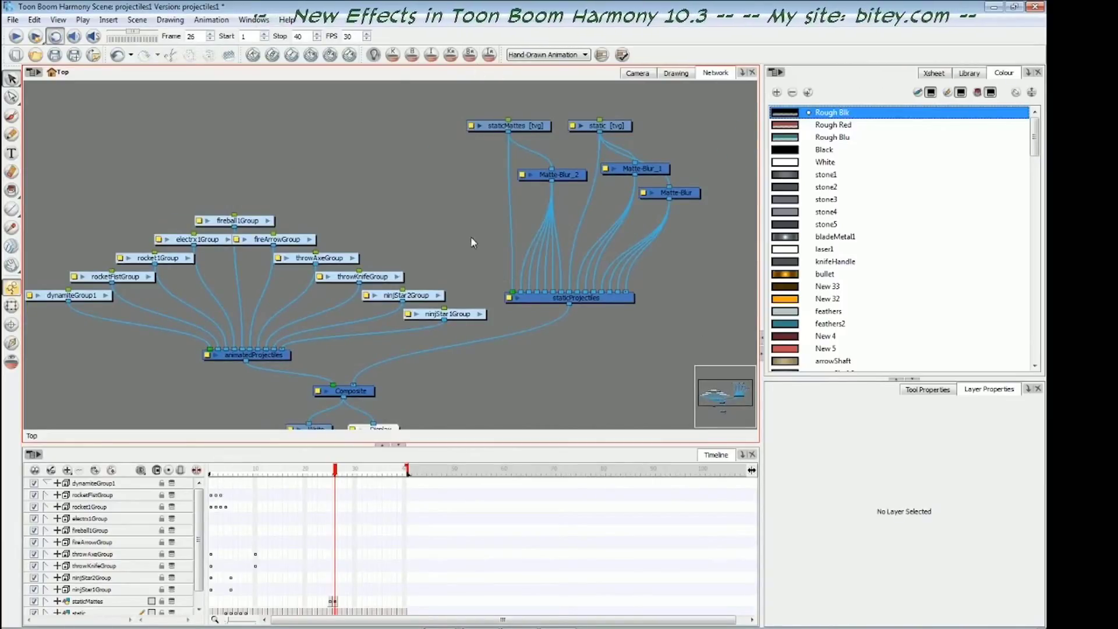
{"action": "key", "text": "shift+z"}
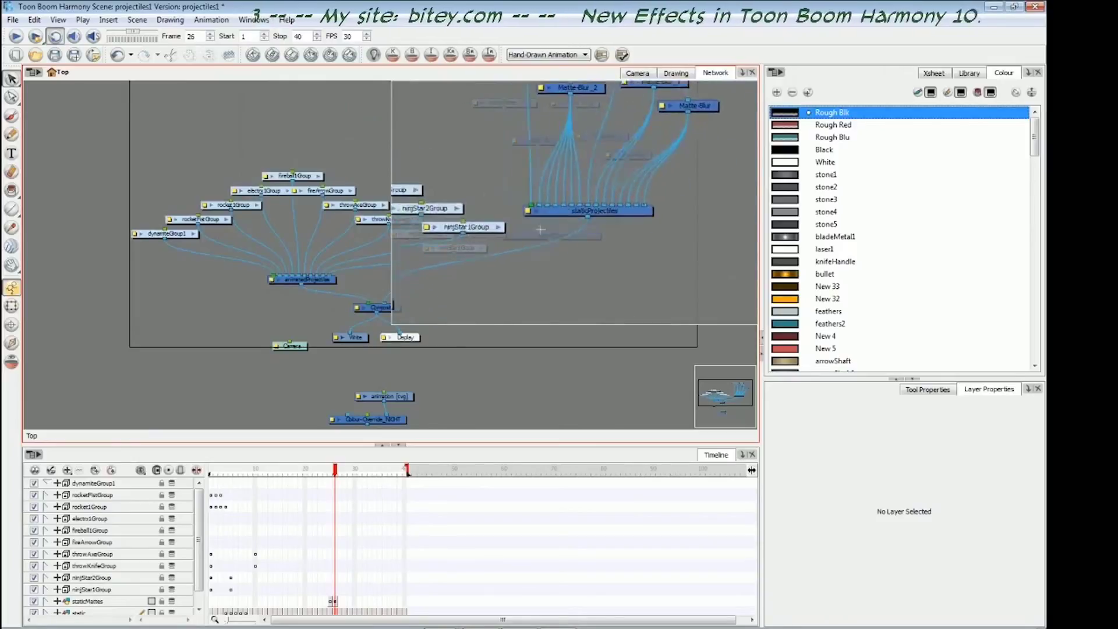
{"action": "left_click_drag", "start_coordinate": [573, 248], "coordinate": [549, 360]}
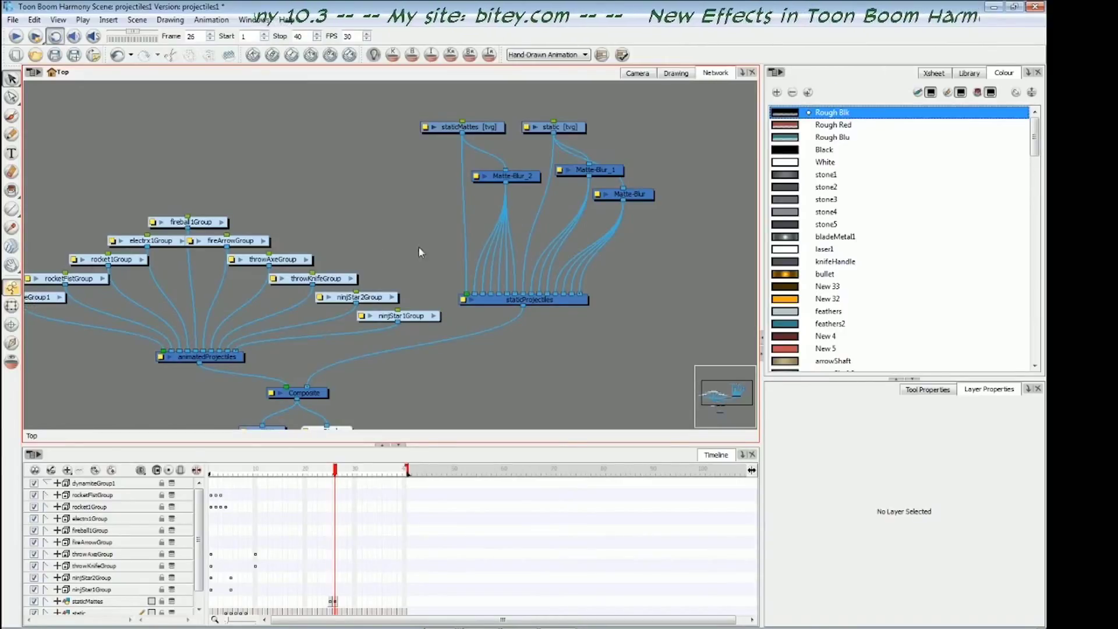
{"action": "key", "text": "shift+m"}
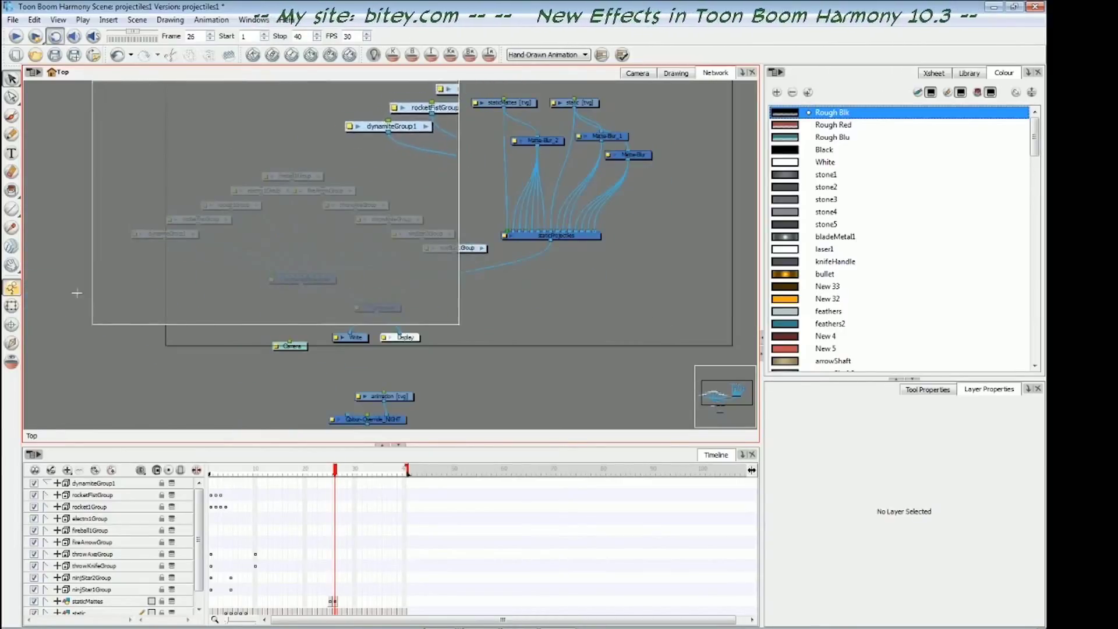
{"action": "left_click", "coordinate": [55, 234]}
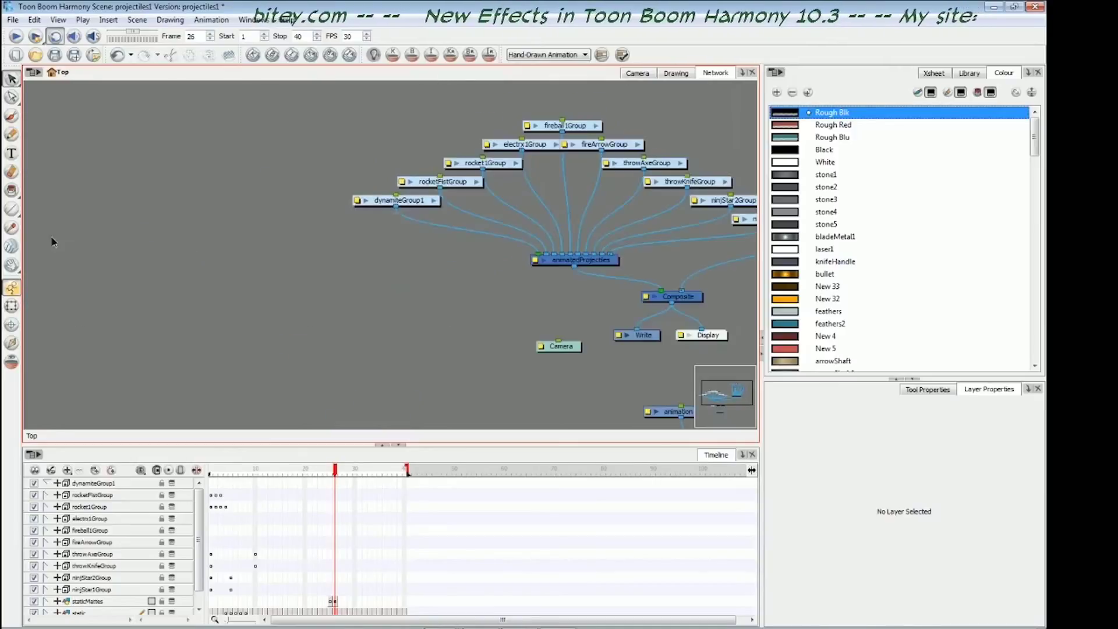
Select the dynamiteGroup1 module and use the network magnifier to jump between distant parts of the network
{"action": "left_click", "coordinate": [413, 202]}
{"action": "key", "text": "shift+m"}
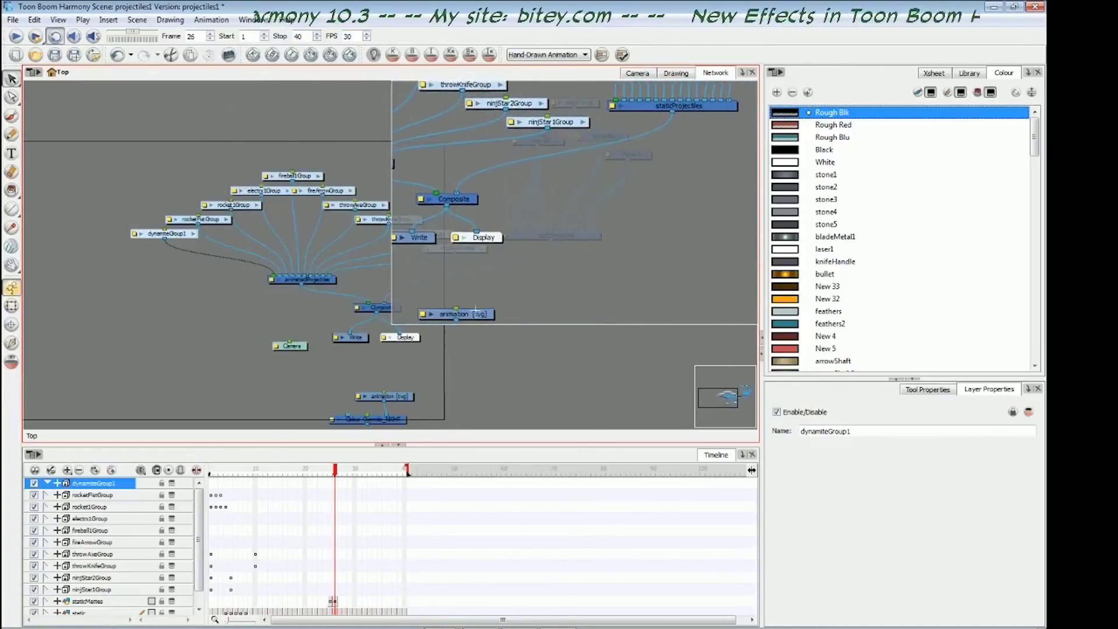
{"action": "left_click", "coordinate": [474, 315]}
{"action": "key", "text": "shift+m"}
{"action": "left_click", "coordinate": [566, 159]}
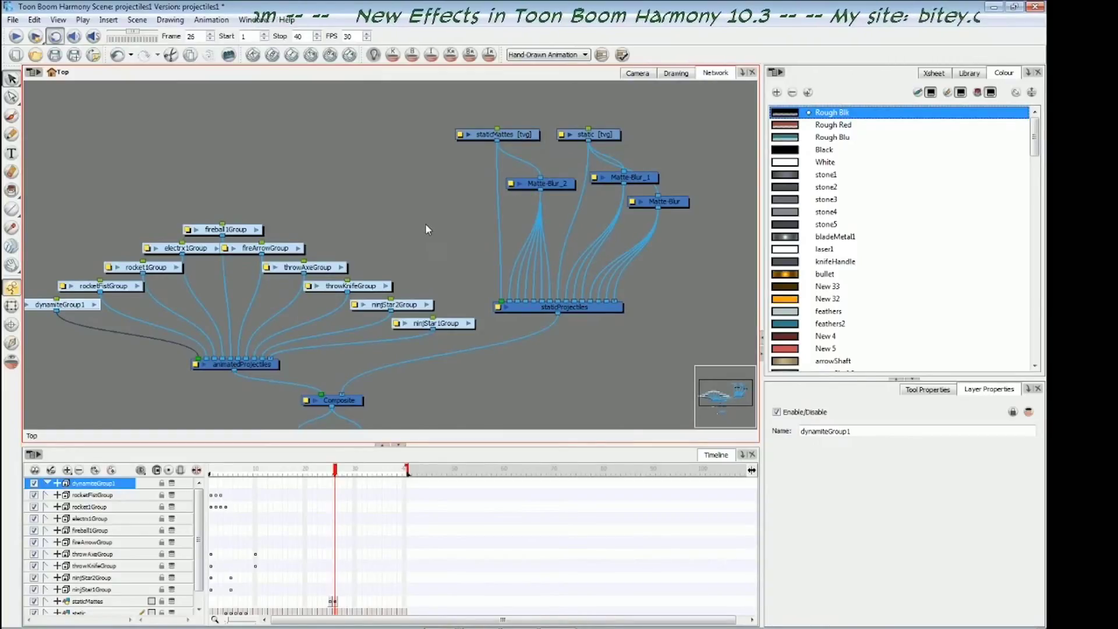
{"action": "key", "text": "shift+m"}
{"action": "left_click", "coordinate": [246, 320]}
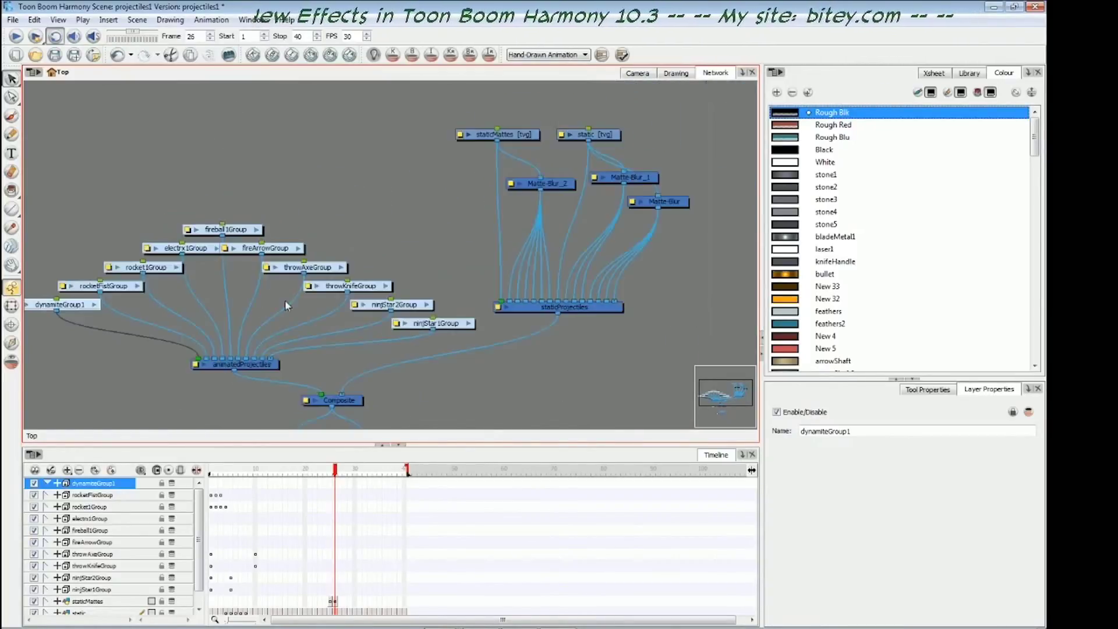
Review the network magnifier's width, aspect ratio and opacity preferences, and close the preferences
{"action": "key", "text": "ctrl+u"}
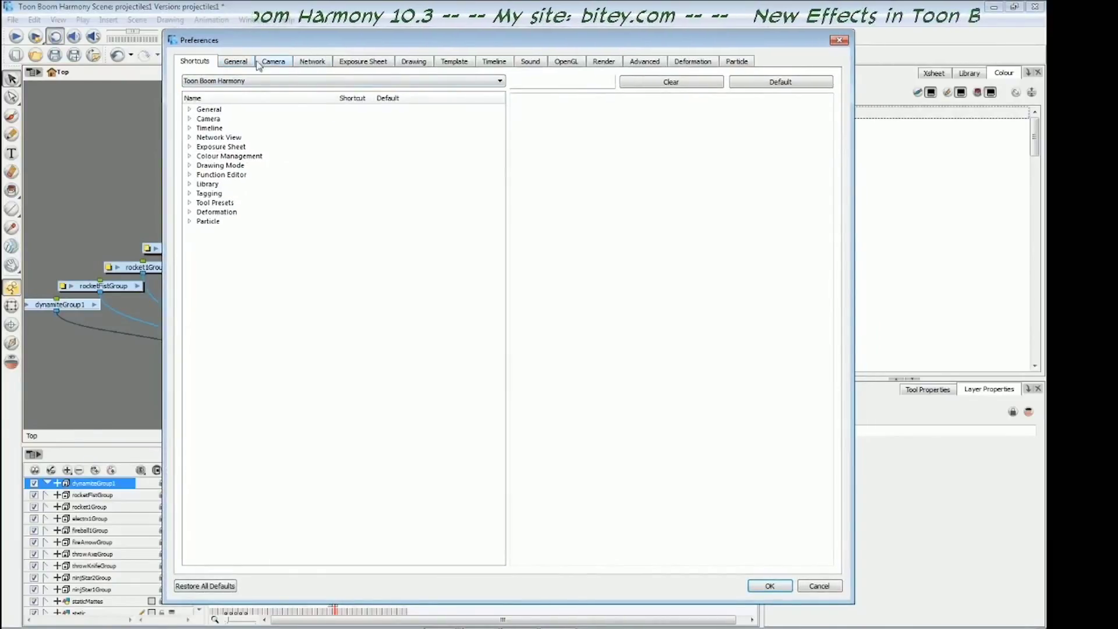
{"action": "left_click", "coordinate": [313, 62]}
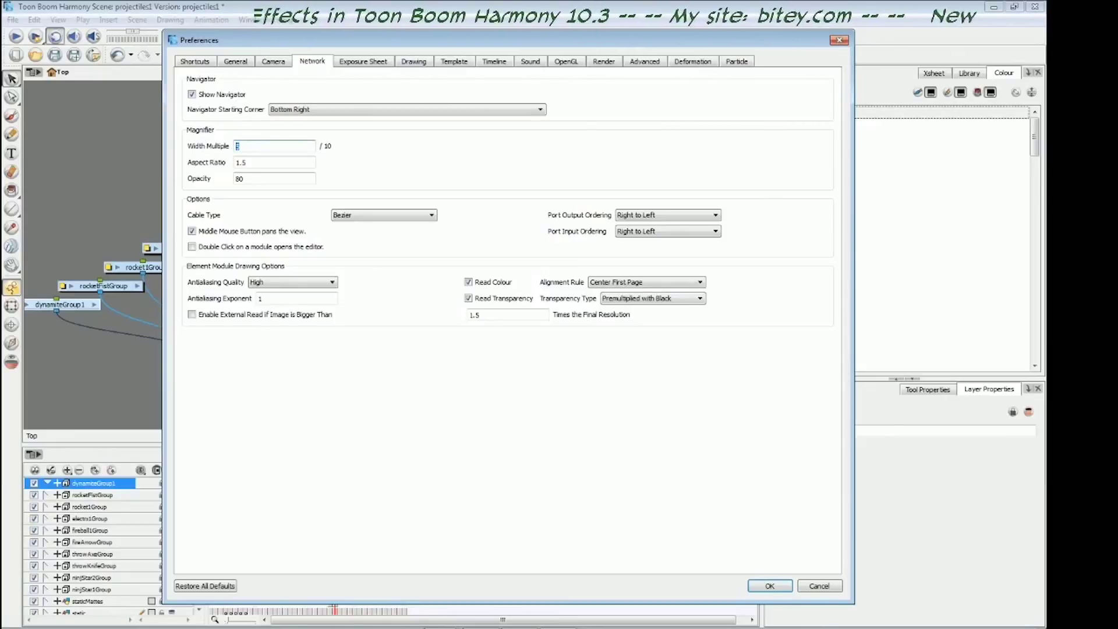
{"action": "key", "text": "Return"}
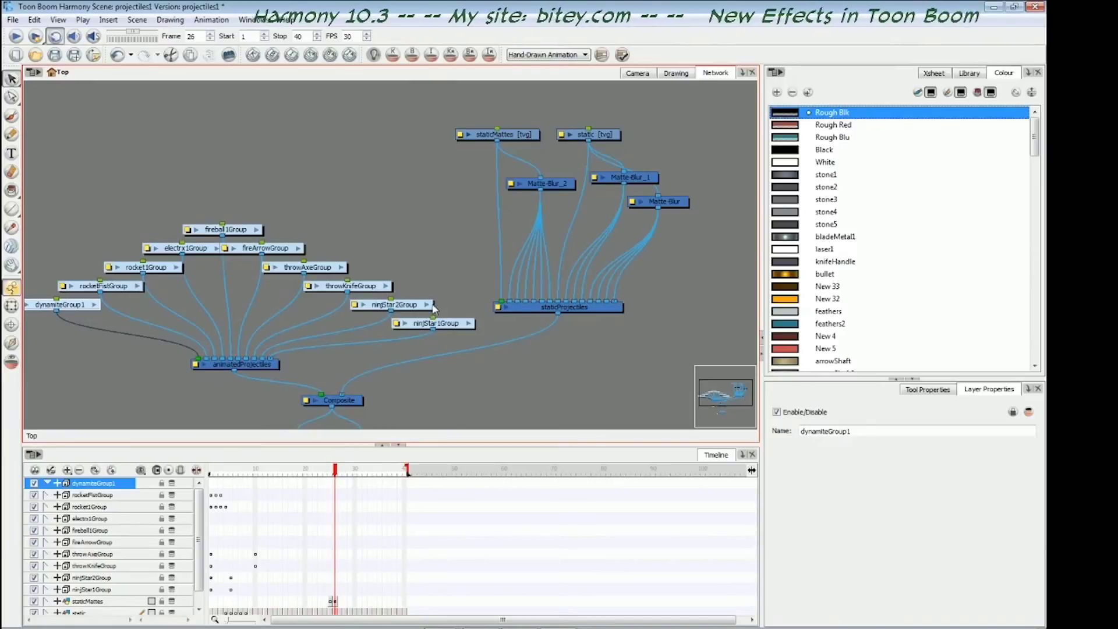
Magnify the animated projectile groups and the static drawing modules in turn by jumping around the network overview
{"action": "key", "text": "shift+m"}
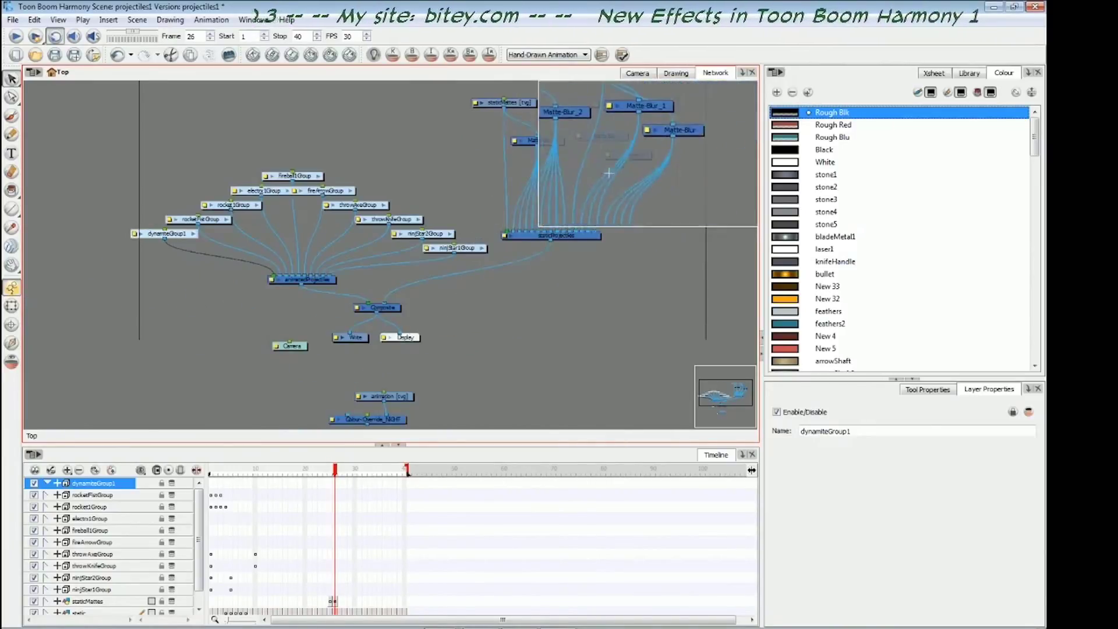
{"action": "left_click", "coordinate": [324, 244]}
{"action": "key", "text": "shift+m"}
{"action": "left_click", "coordinate": [262, 211]}
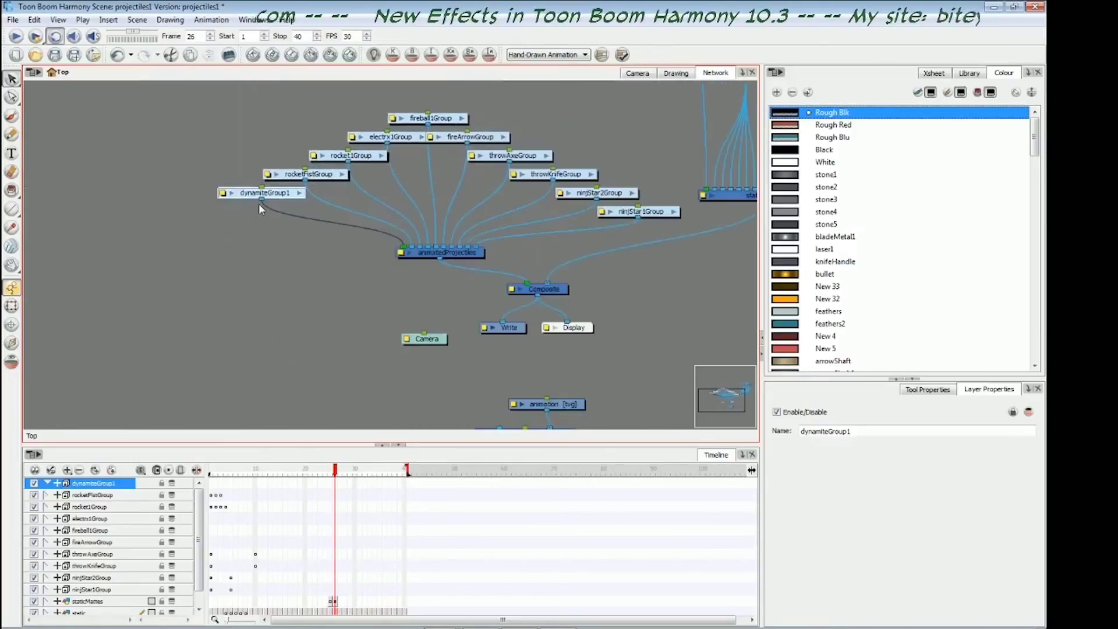
{"action": "key", "text": "shift+m"}
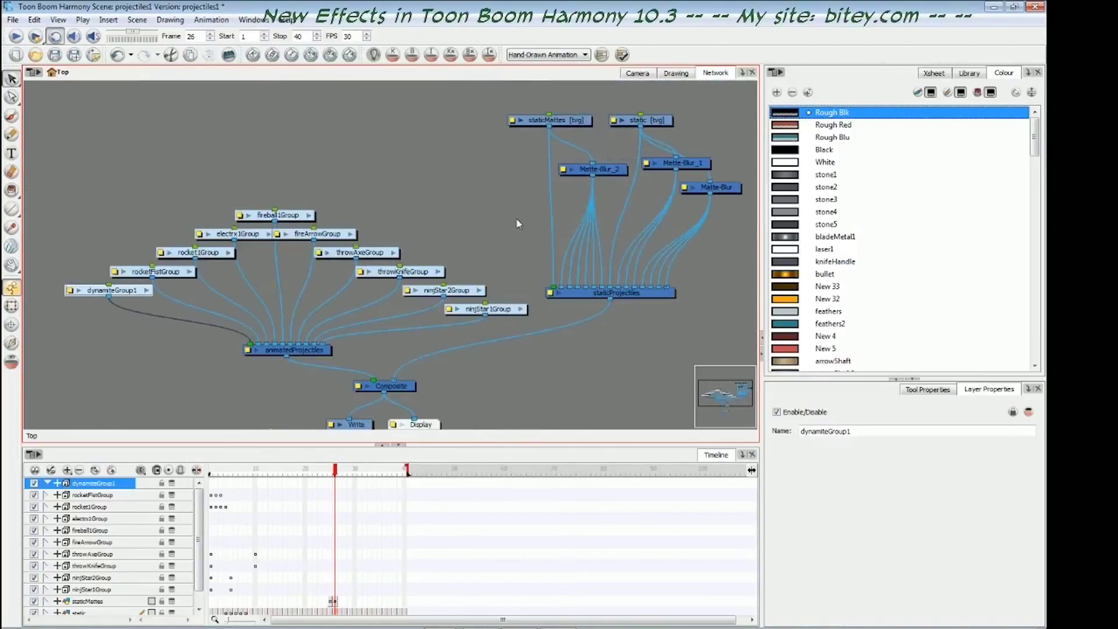
{"action": "left_click", "coordinate": [660, 127]}
{"action": "key", "text": "shift+m"}
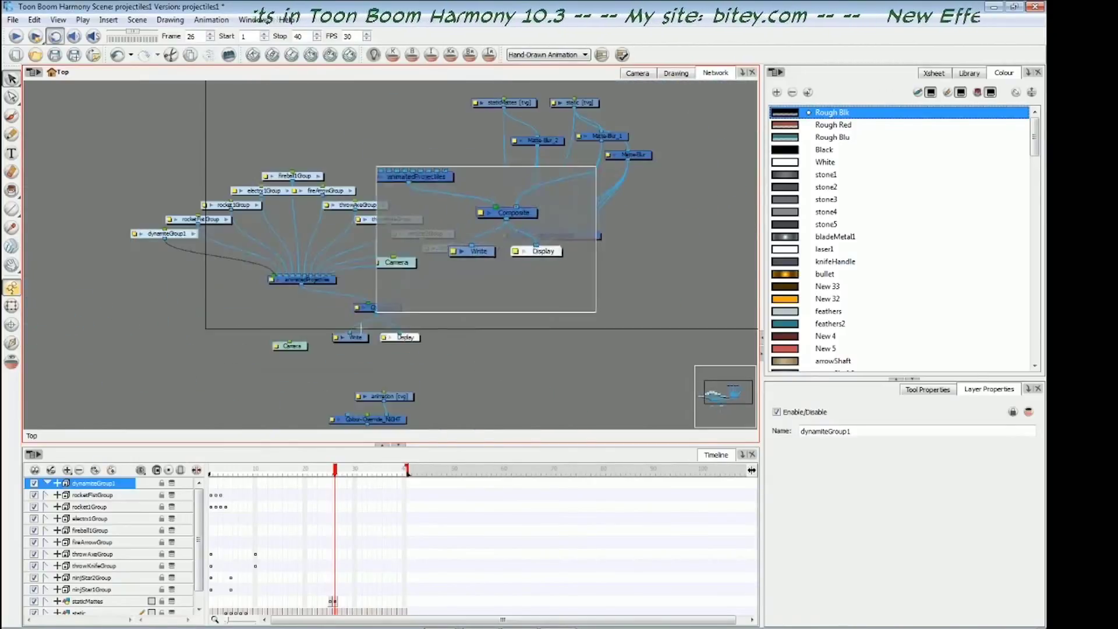
{"action": "left_click", "coordinate": [163, 377]}
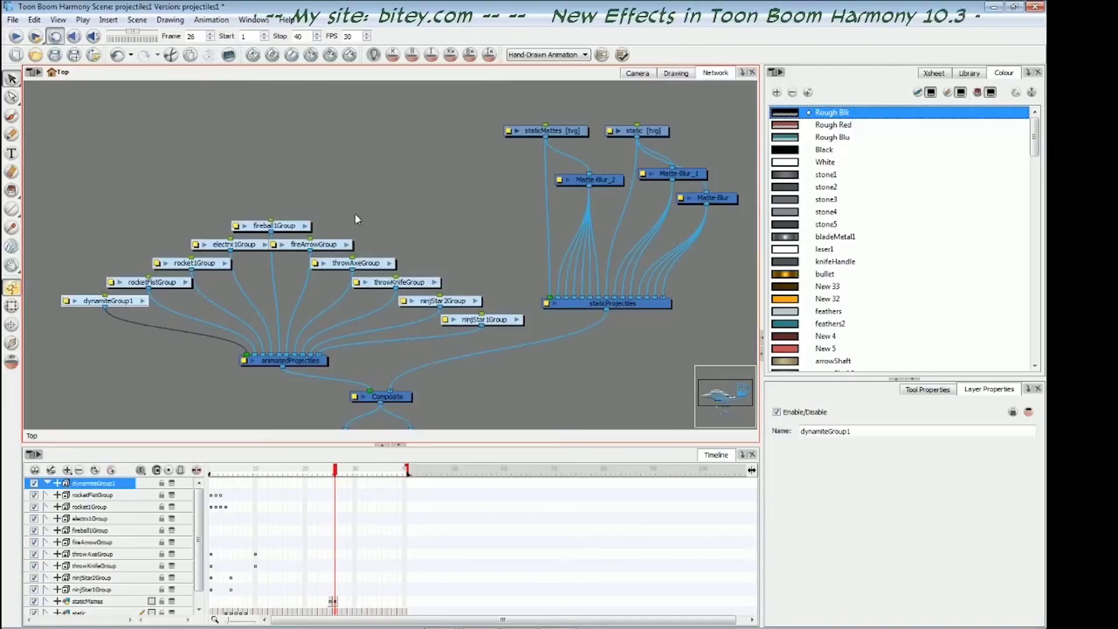
Move the Matte-Blur module farther to the right of Matte-Blur_1 above staticProjectiles, and clear the selection
{"action": "left_click", "coordinate": [562, 132]}
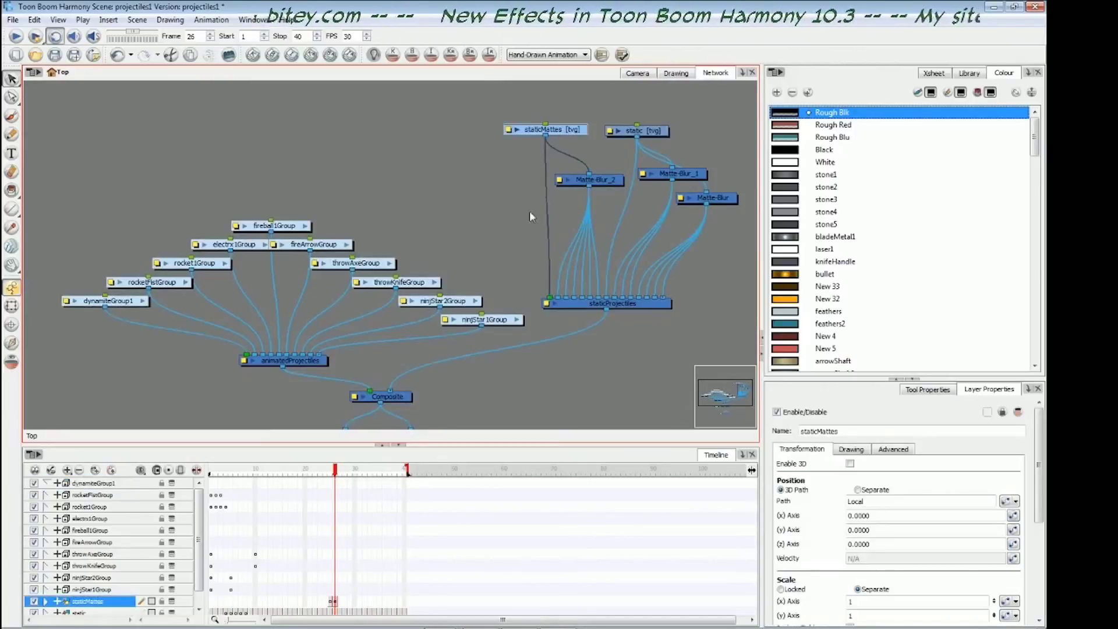
{"action": "left_click_drag", "start_coordinate": [452, 256], "coordinate": [436, 190]}
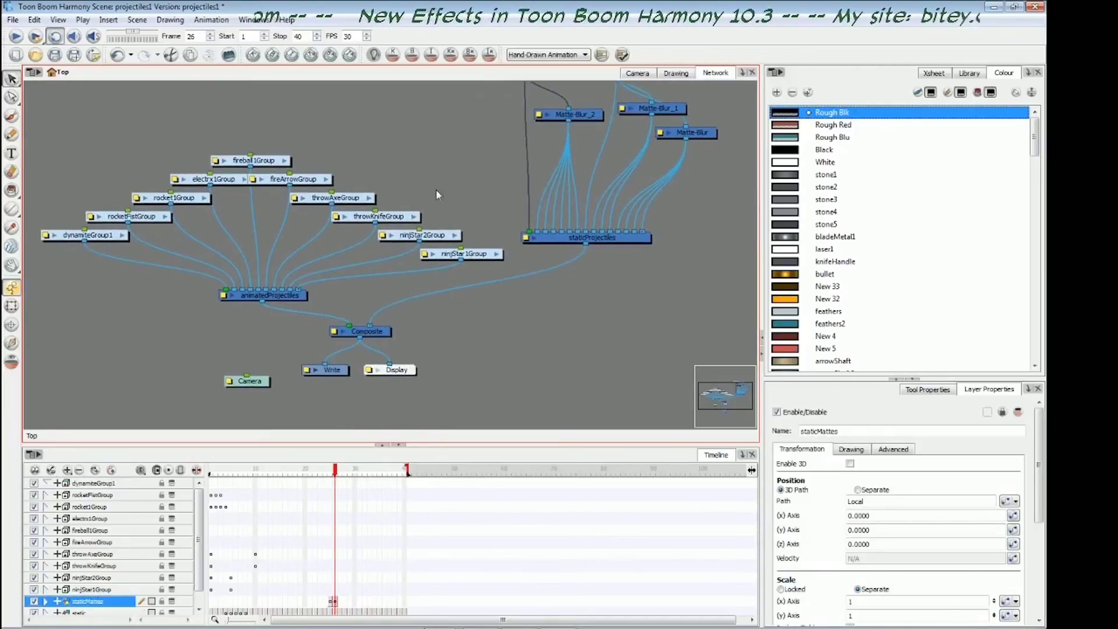
{"action": "left_click", "coordinate": [383, 329]}
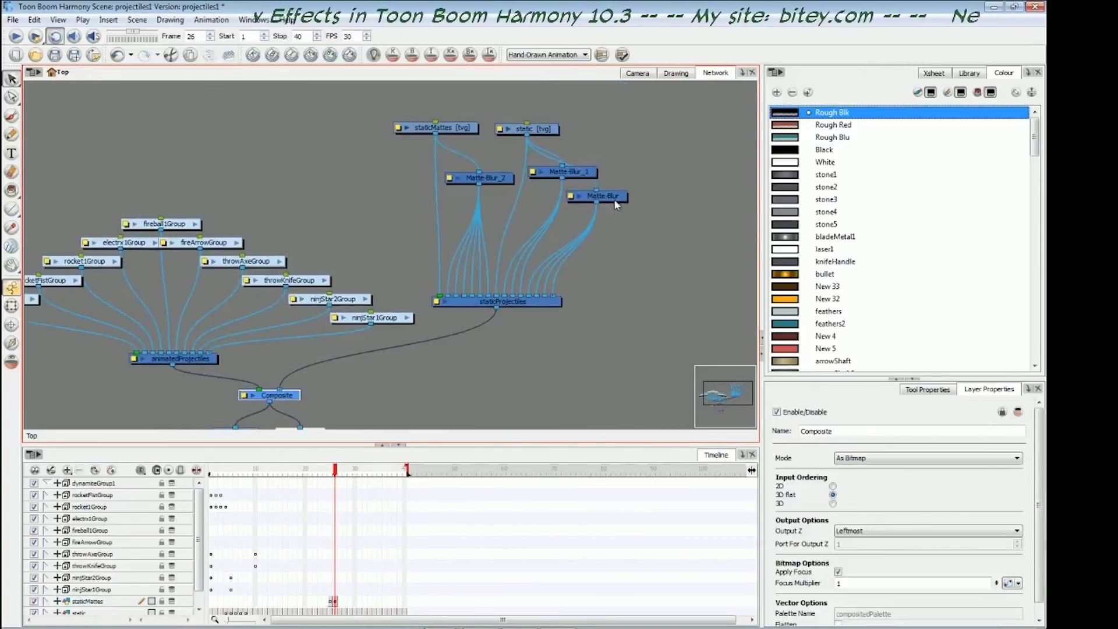
{"action": "left_click", "coordinate": [616, 198]}
{"action": "left_click_drag", "start_coordinate": [616, 198], "coordinate": [658, 188]}
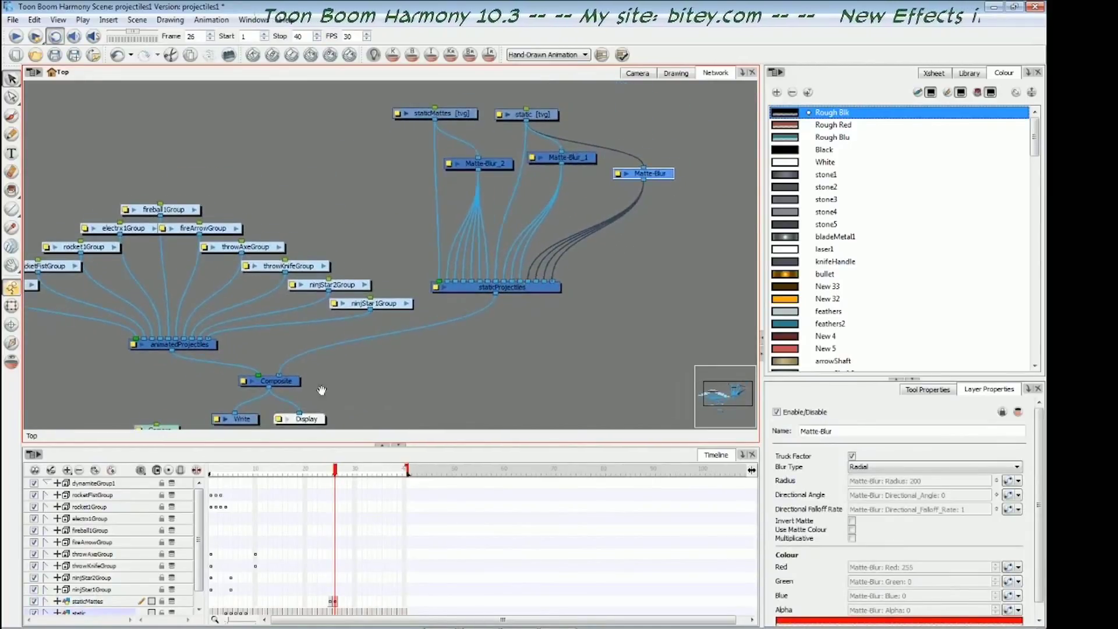
{"action": "left_click_drag", "start_coordinate": [312, 394], "coordinate": [451, 319]}
{"action": "left_click_drag", "start_coordinate": [654, 260], "coordinate": [463, 342]}
{"action": "left_click", "coordinate": [620, 213]}
{"action": "left_click_drag", "start_coordinate": [590, 241], "coordinate": [527, 343]}
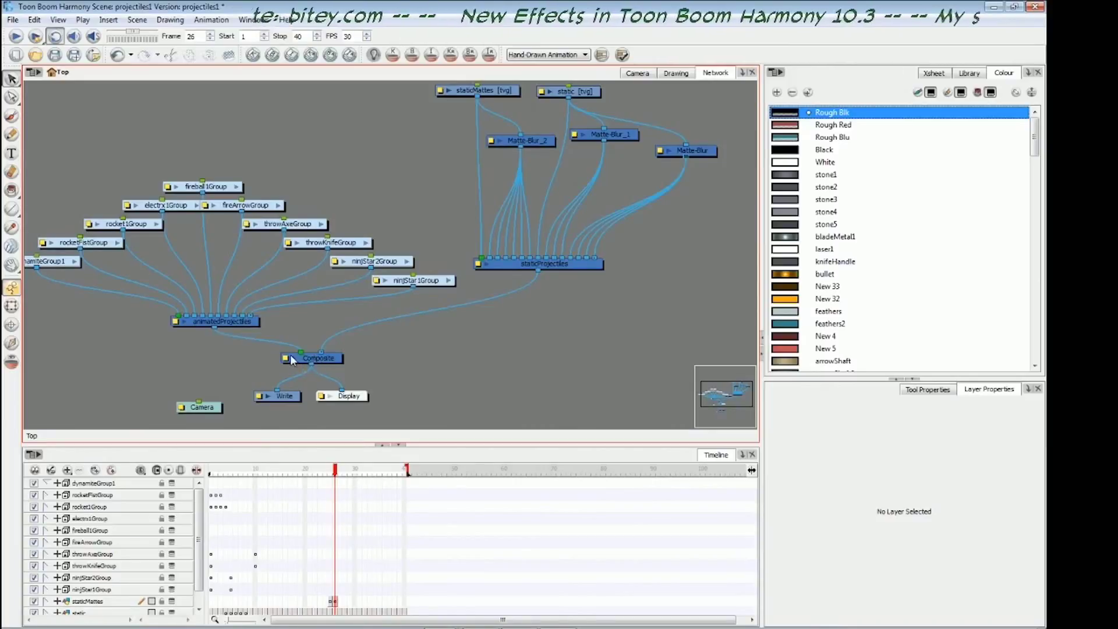
{"action": "left_click_drag", "start_coordinate": [296, 352], "coordinate": [305, 356]}
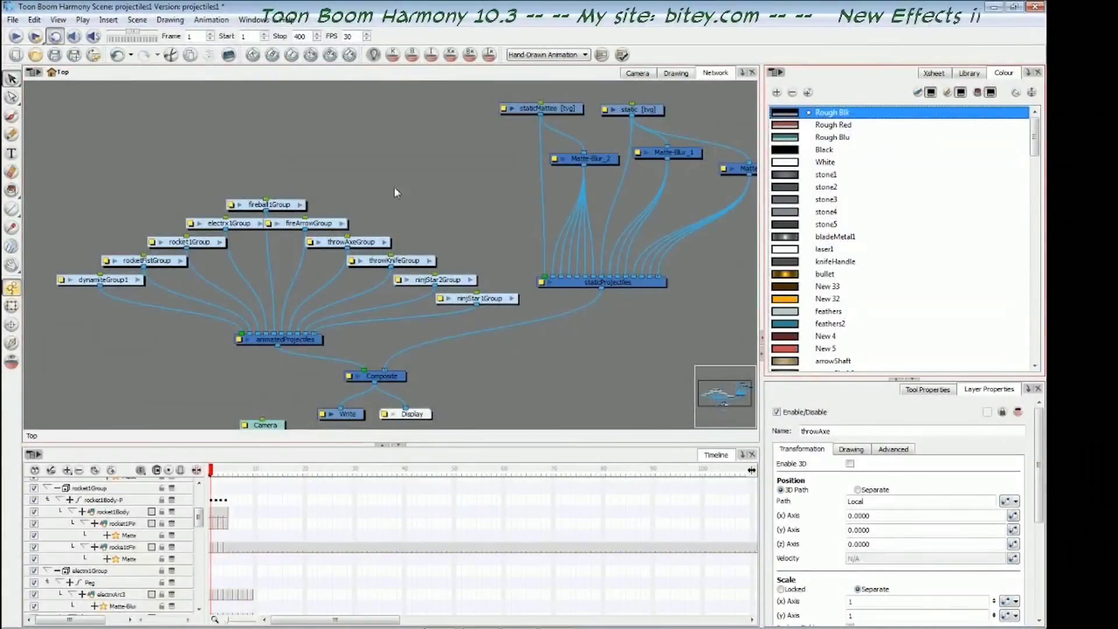
Inspect the modules inside fireArrowGroup and throwKnifeGroup, returning to the top-level network after each
{"action": "left_click", "coordinate": [395, 192]}
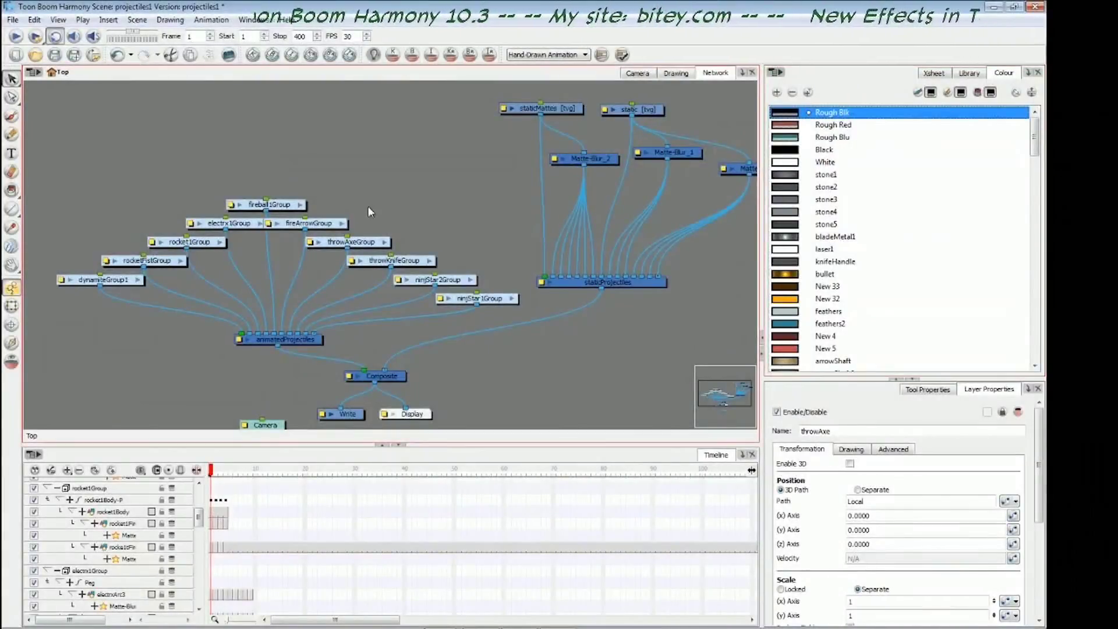
{"action": "left_click", "coordinate": [343, 223]}
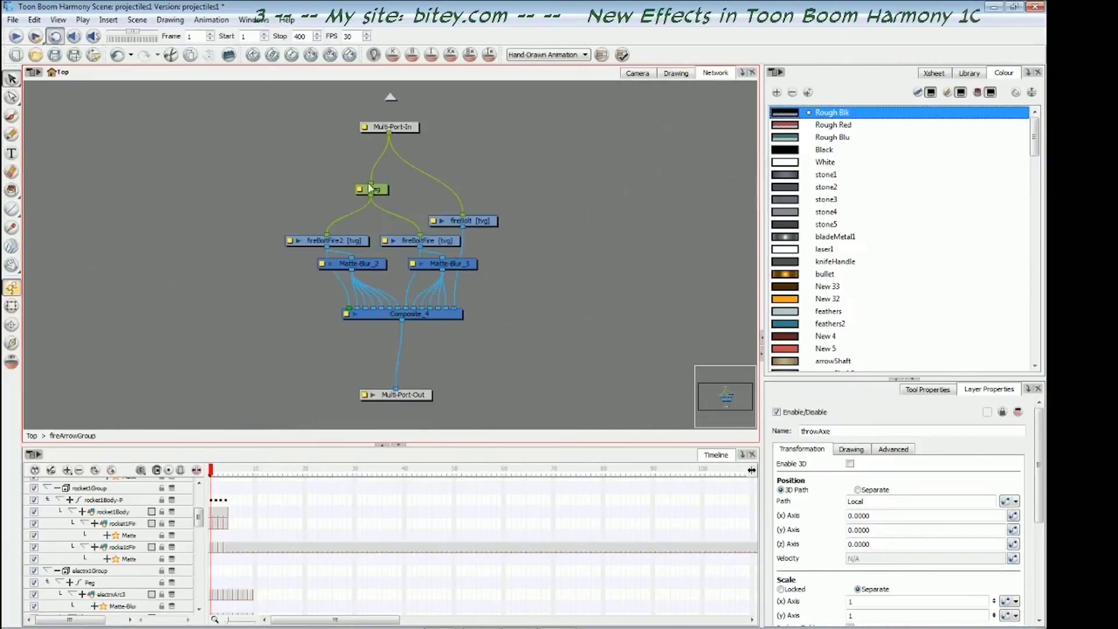
{"action": "left_click", "coordinate": [390, 99]}
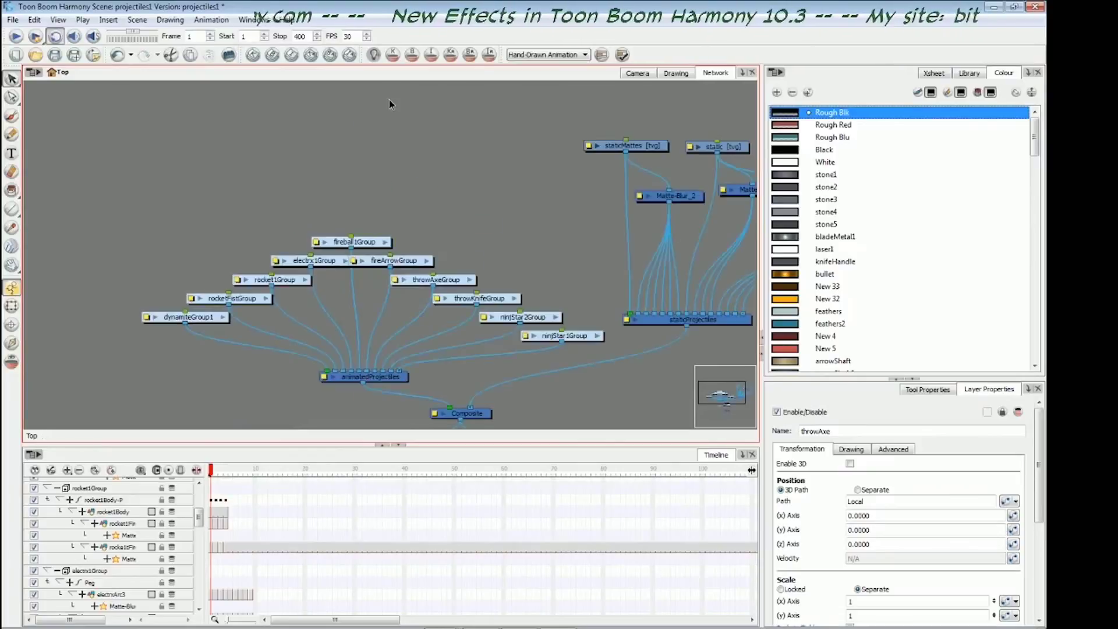
{"action": "left_click", "coordinate": [513, 298]}
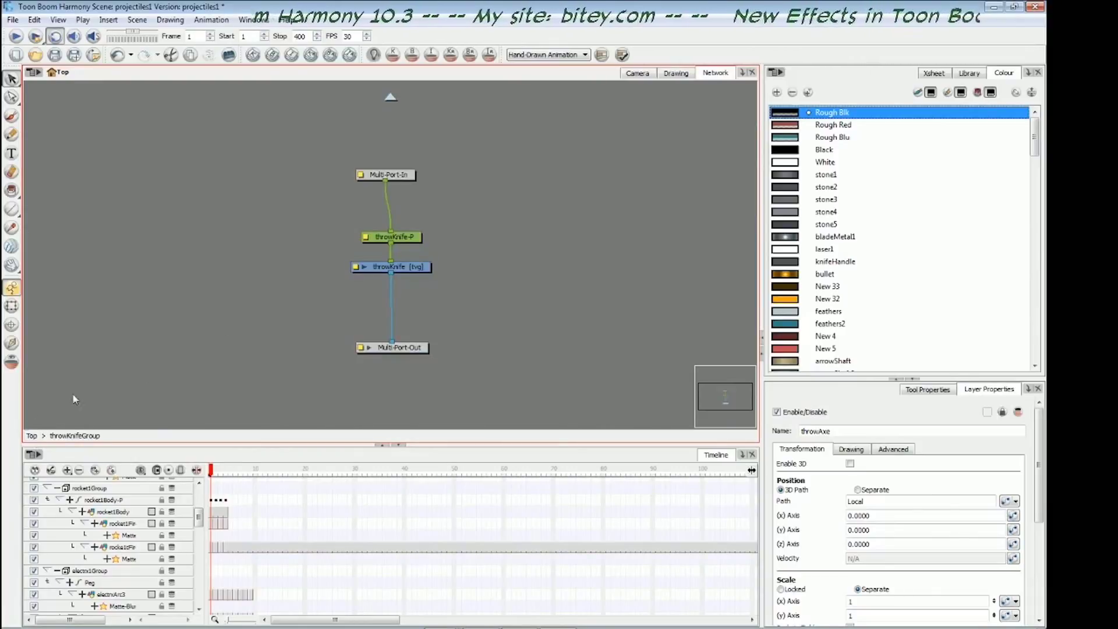
{"action": "left_click", "coordinate": [390, 100]}
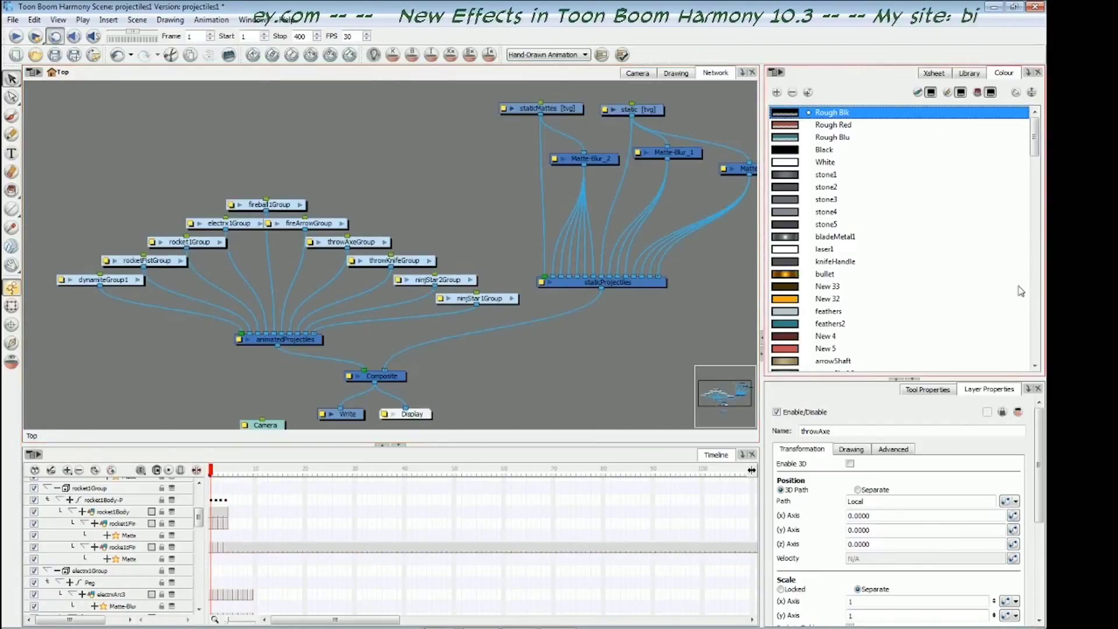
Examine the expanded projectile groups' layers and exposures in the timeline, from dynamiteGroup1 down to the static layers and back
{"action": "left_click_drag", "start_coordinate": [199, 520], "coordinate": [202, 502]}
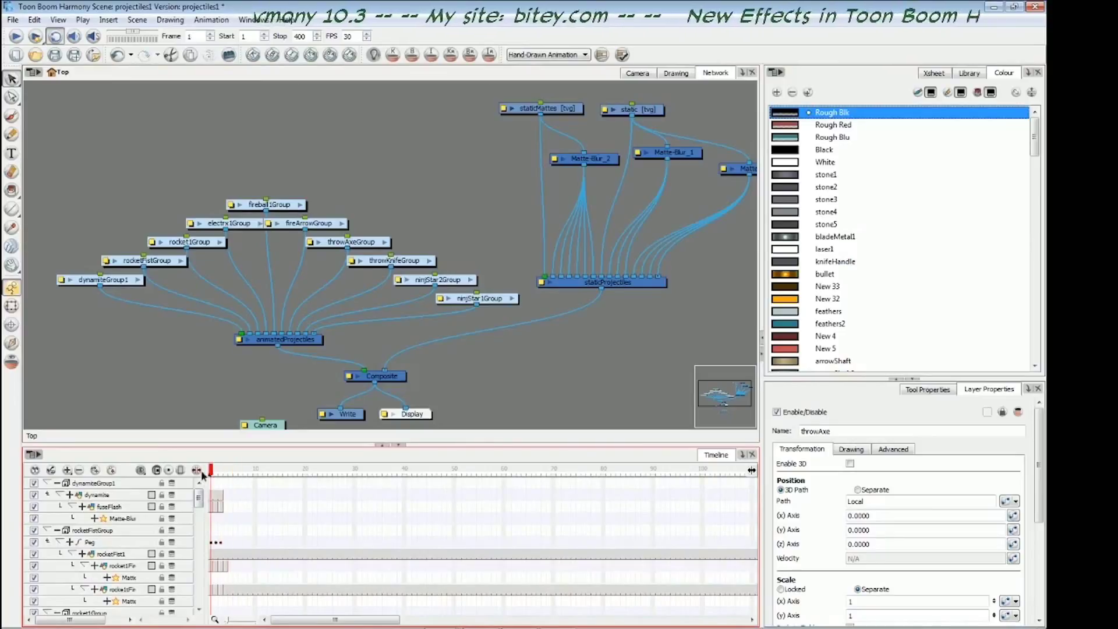
{"action": "scroll", "coordinate": [294, 561], "scroll_direction": "down", "scroll_amount": 7}
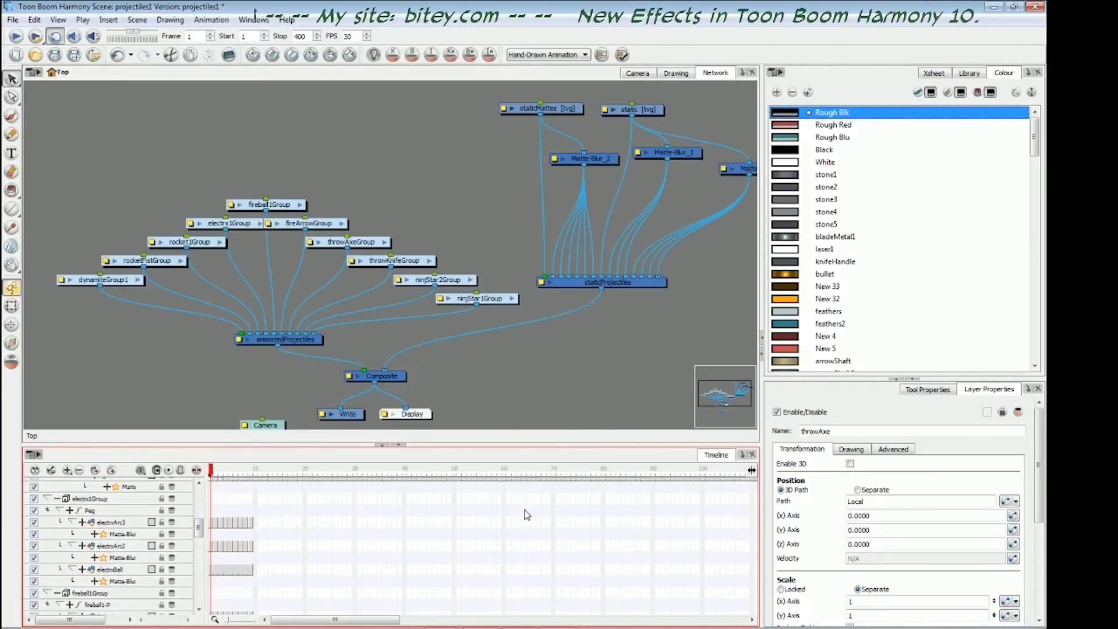
{"action": "left_click_drag", "start_coordinate": [523, 472], "coordinate": [728, 536]}
{"action": "left_click_drag", "start_coordinate": [217, 531], "coordinate": [698, 528]}
{"action": "left_click_drag", "start_coordinate": [260, 541], "coordinate": [565, 544]}
{"action": "scroll", "coordinate": [320, 549], "scroll_direction": "down", "scroll_amount": 5}
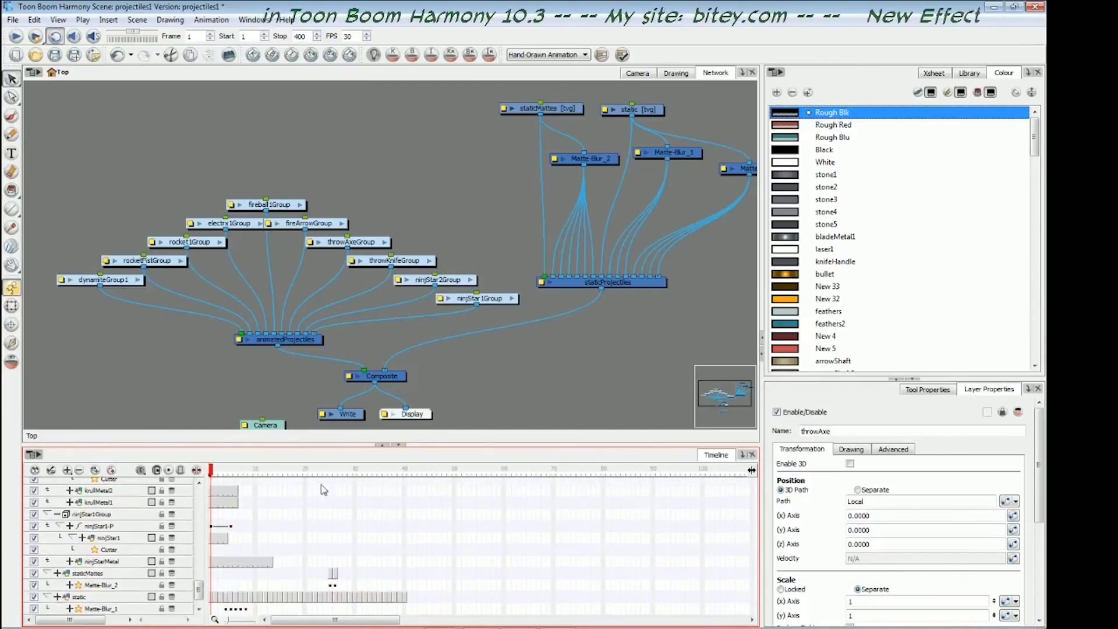
{"action": "scroll", "coordinate": [292, 582], "scroll_direction": "up", "scroll_amount": 5}
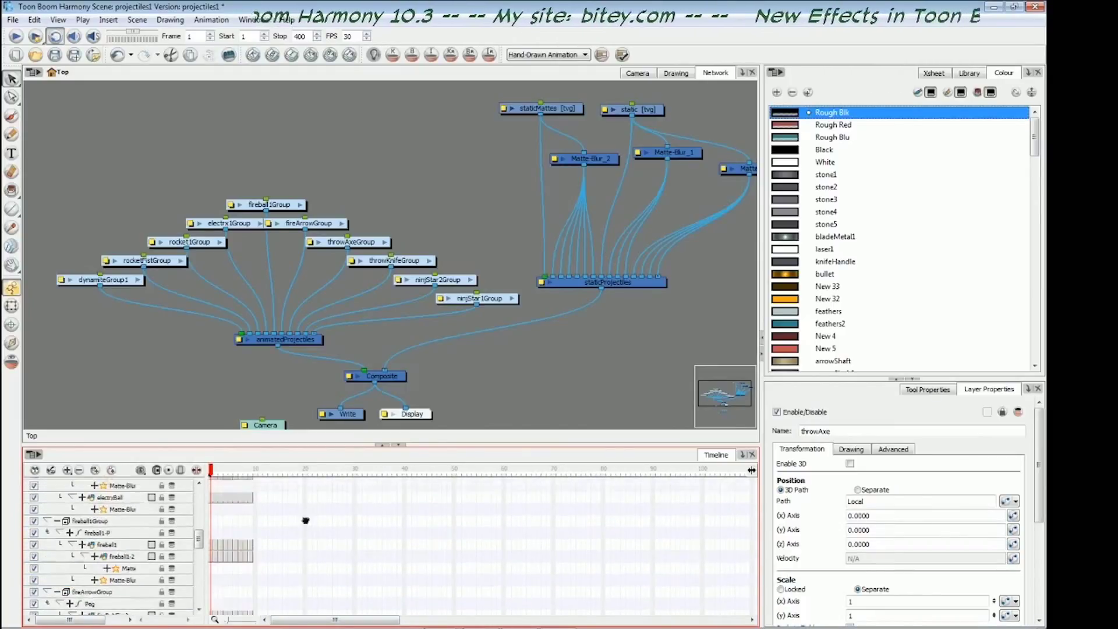
{"action": "scroll", "coordinate": [313, 599], "scroll_direction": "up", "scroll_amount": 2}
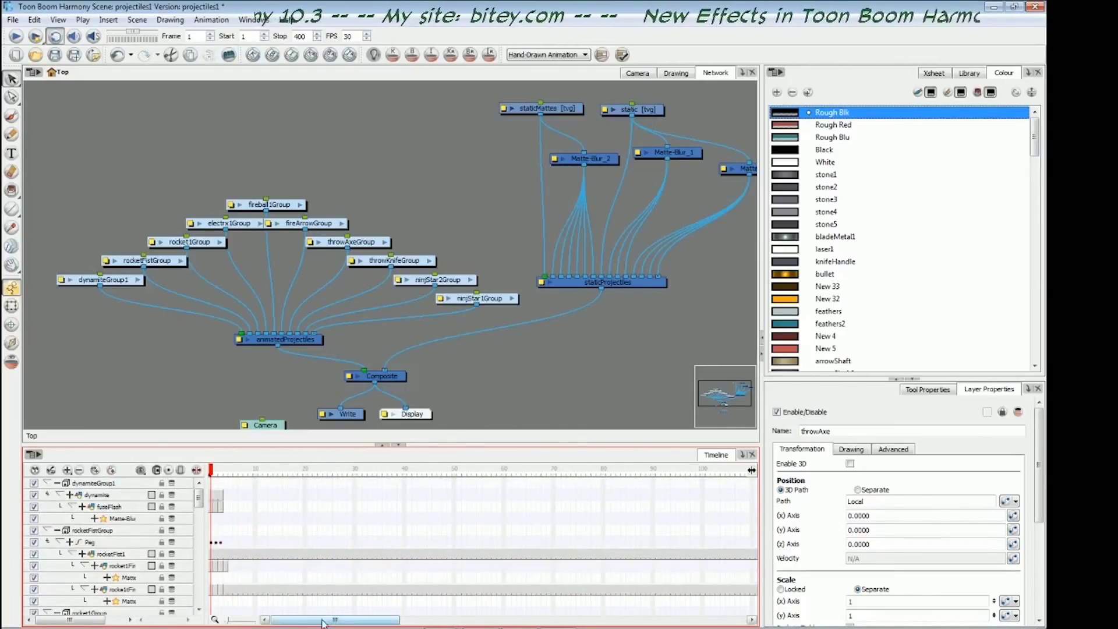